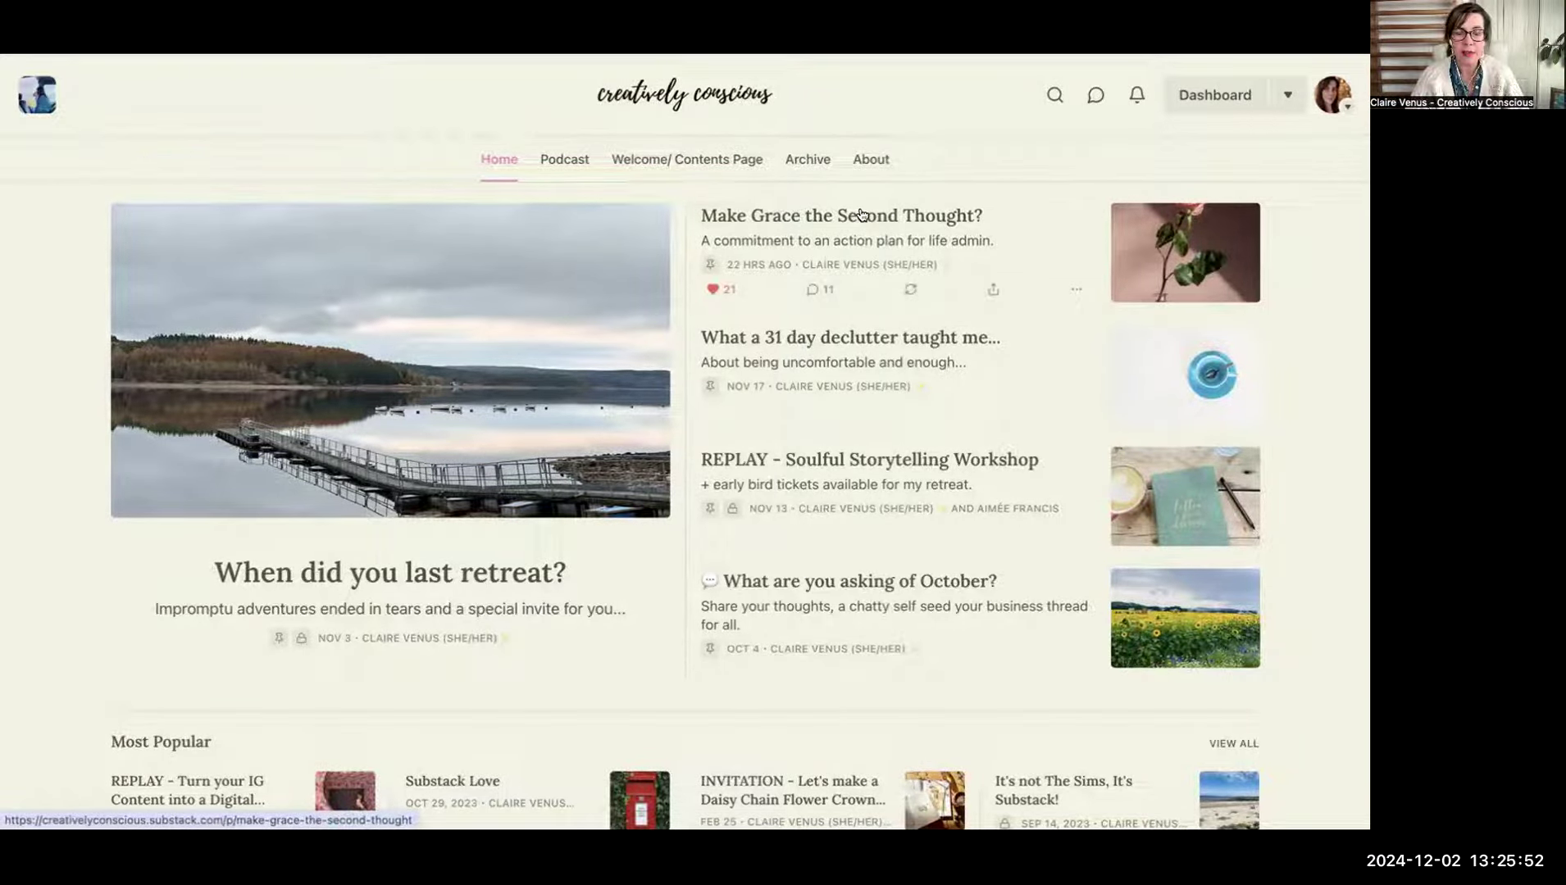
Step: Check the list of managed publications and look through the homepage sections of Creatively Conscious down to the footer
click(1287, 96)
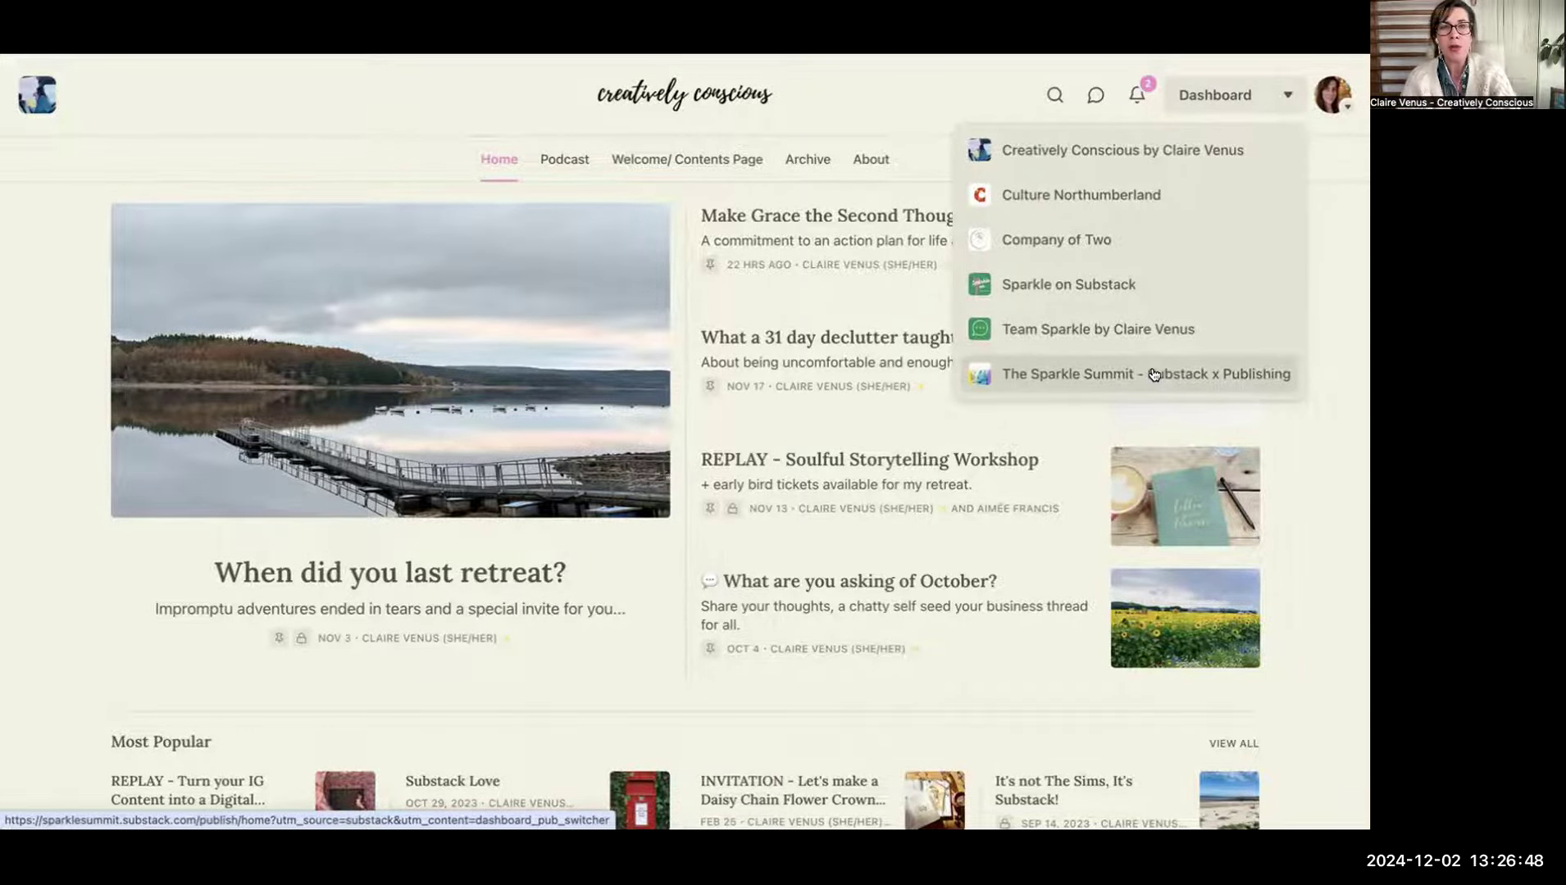
click(477, 74)
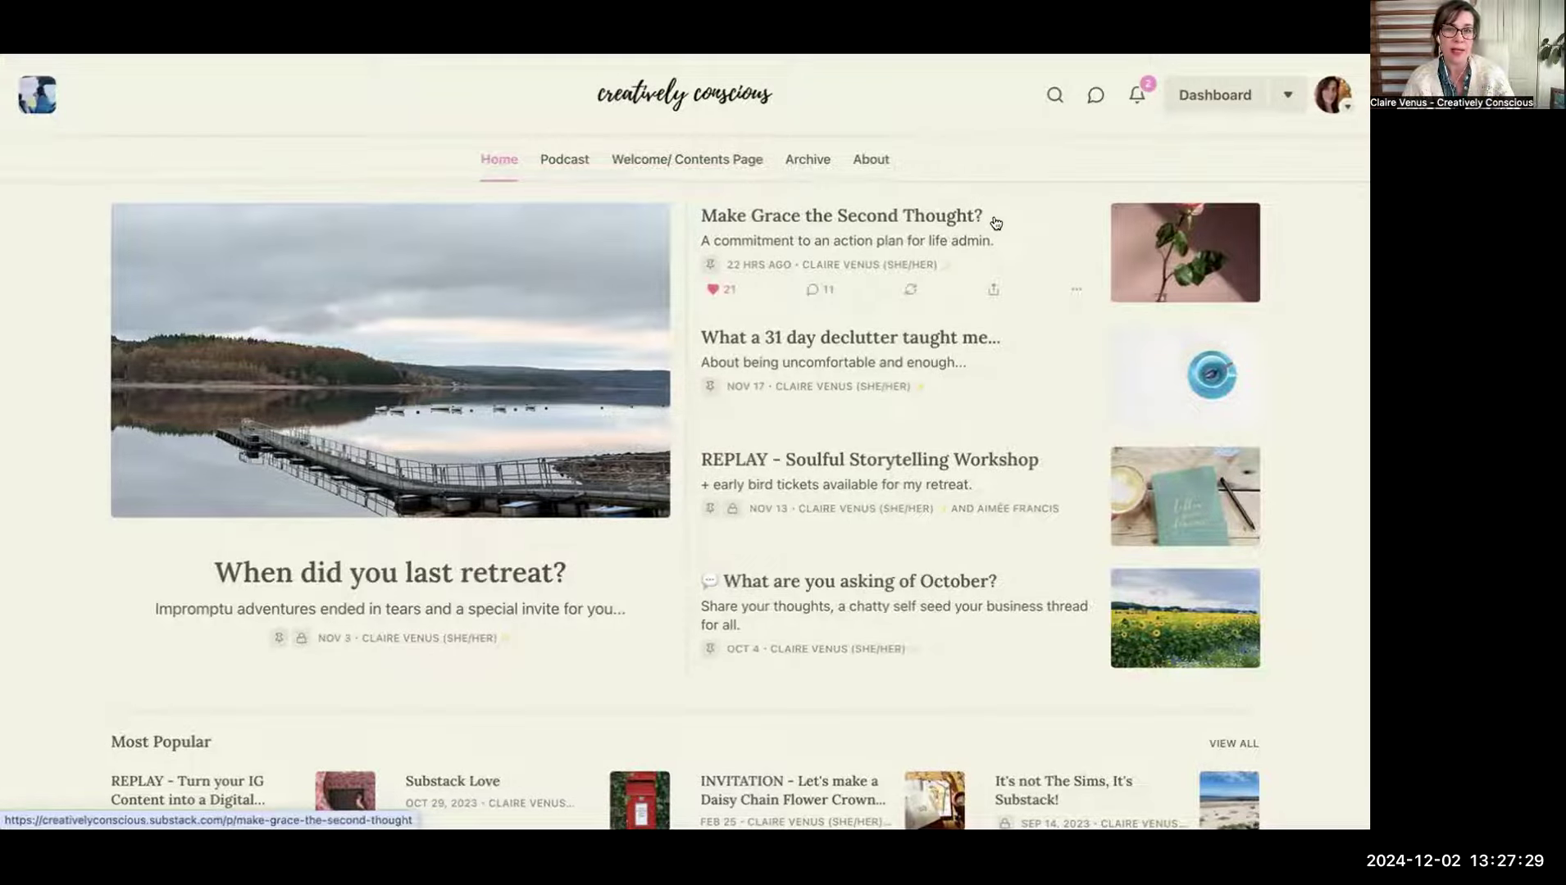
scroll(995, 223, down, 4)
scroll(995, 223, down, 7)
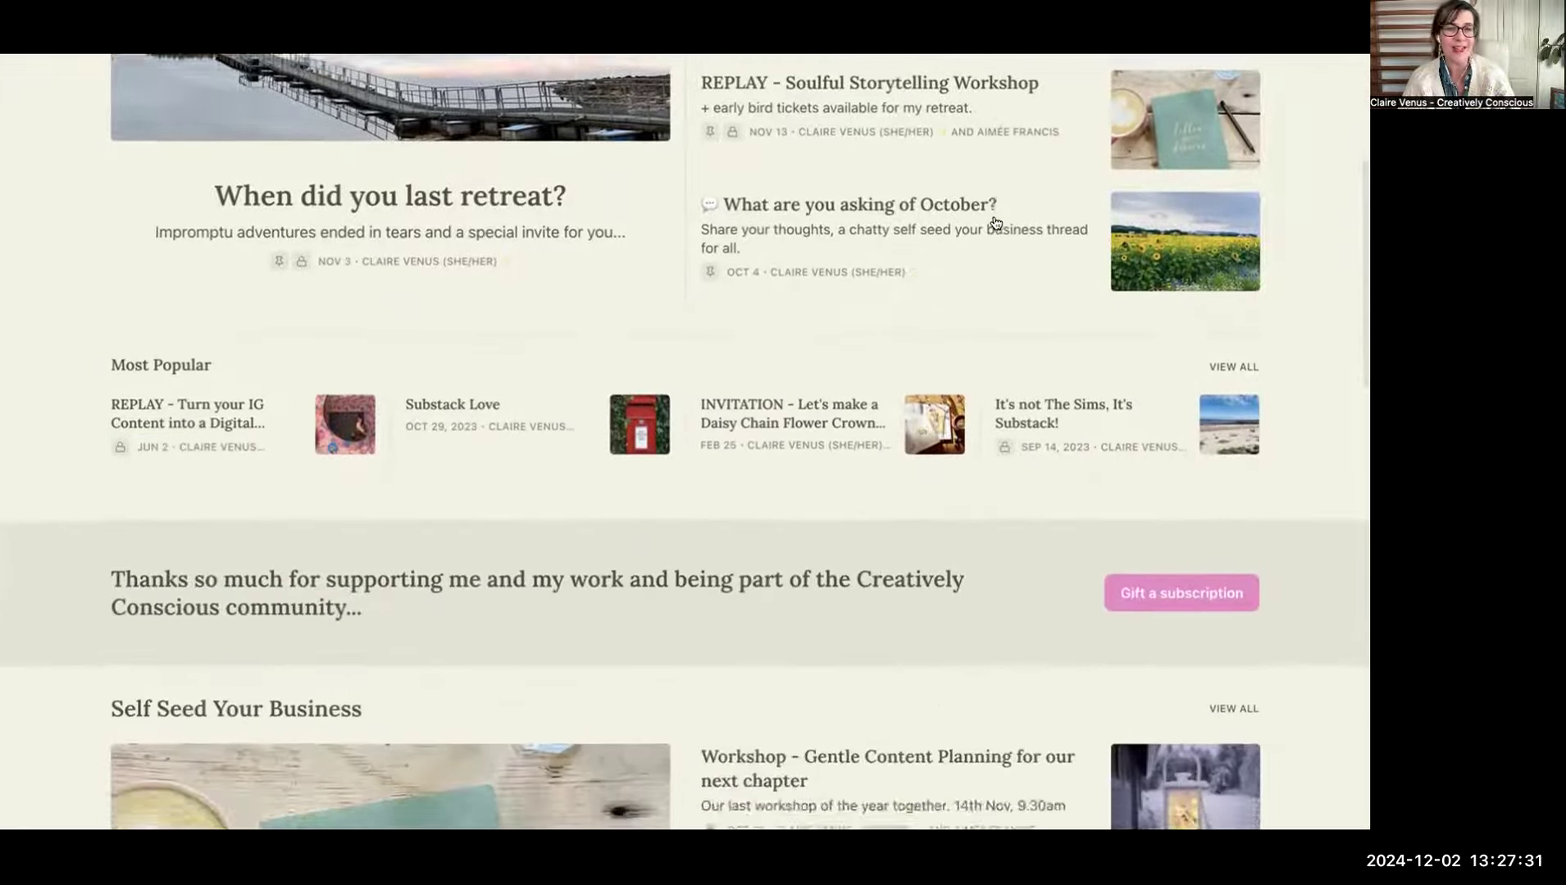
scroll(993, 222, down, 8)
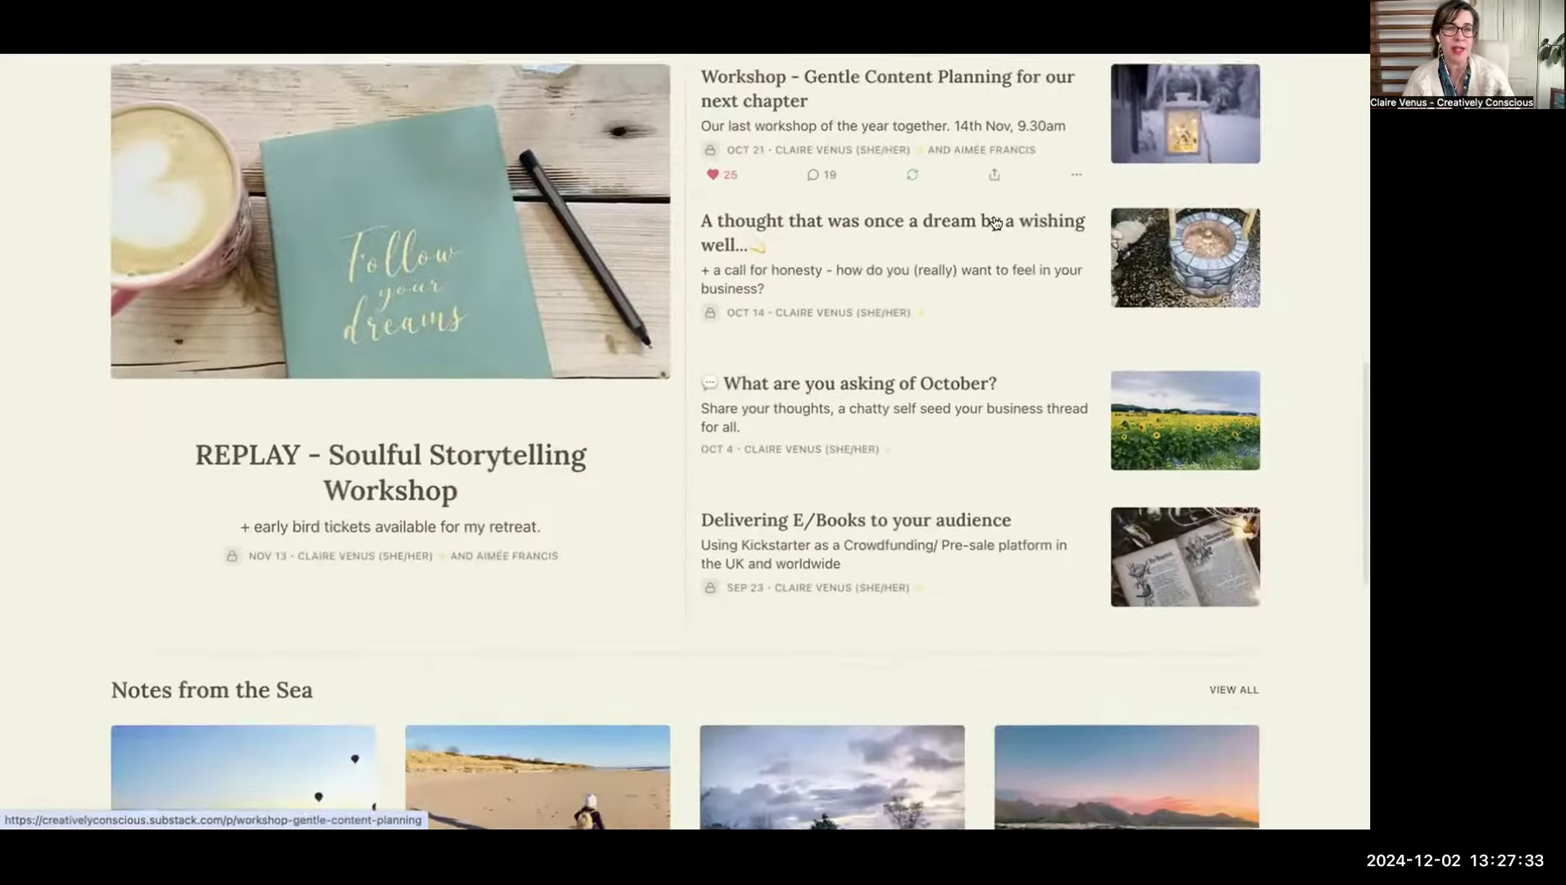
scroll(995, 223, down, 7)
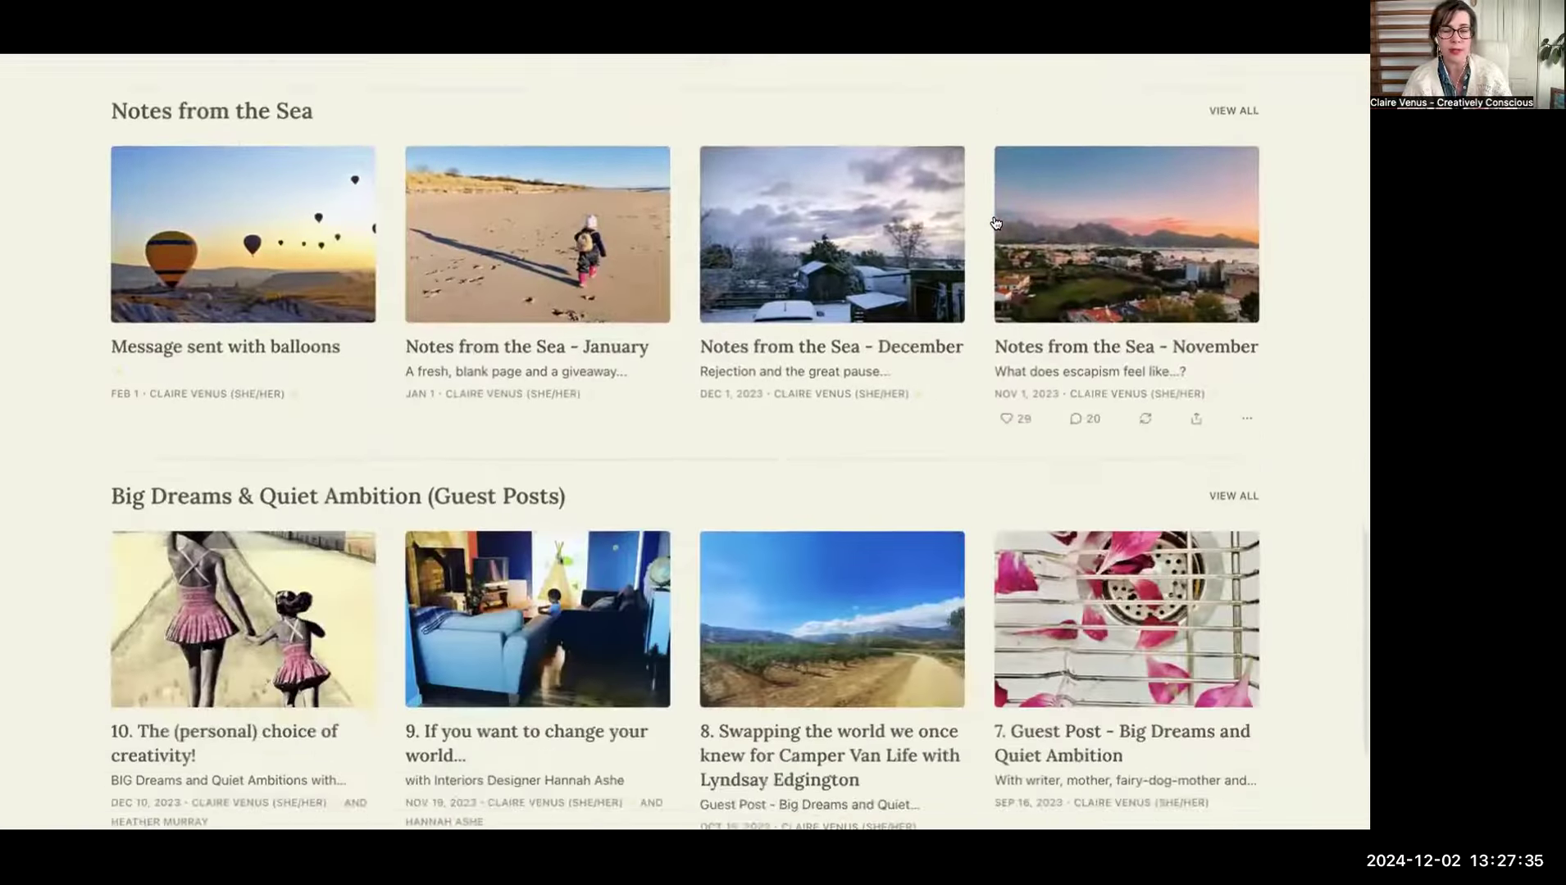
scroll(995, 223, up, 14)
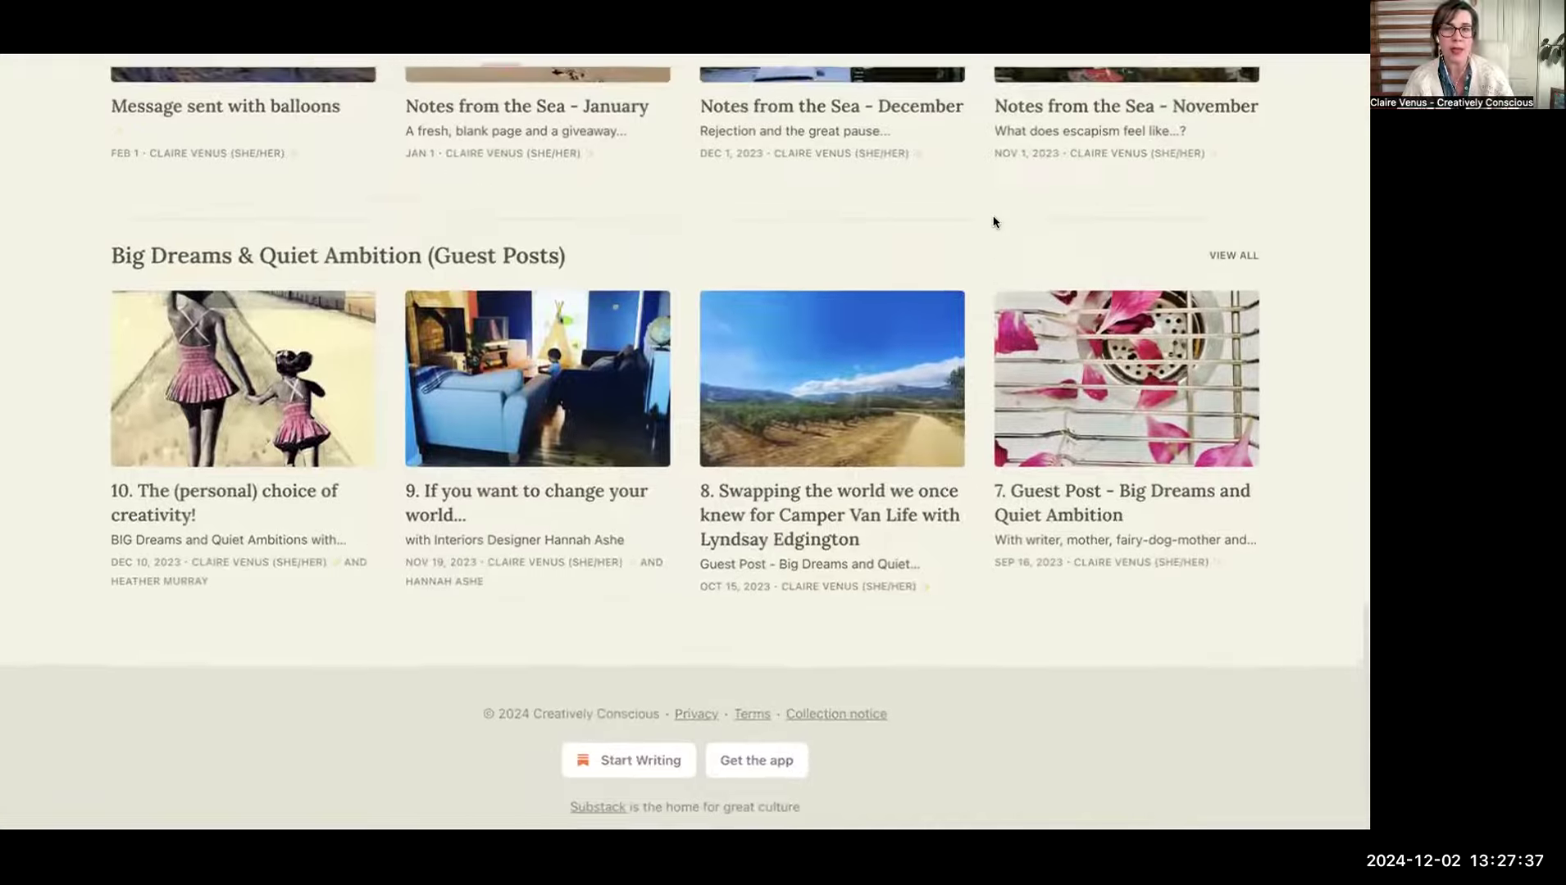
scroll(995, 223, up, 9)
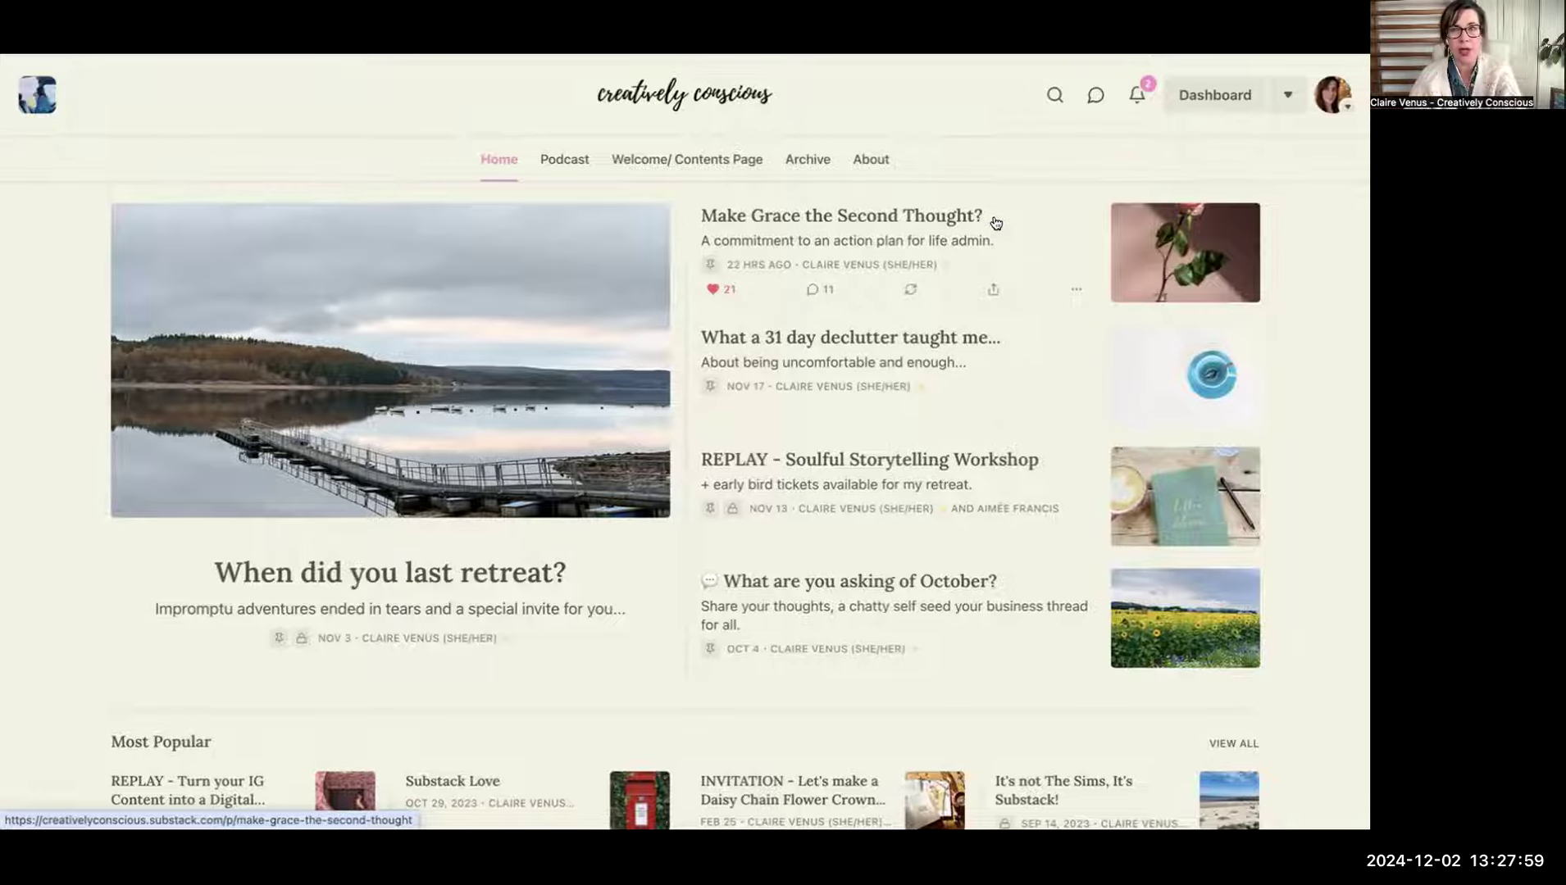
Step: Open the publication's About page and read through it from the introduction to the People section
click(878, 161)
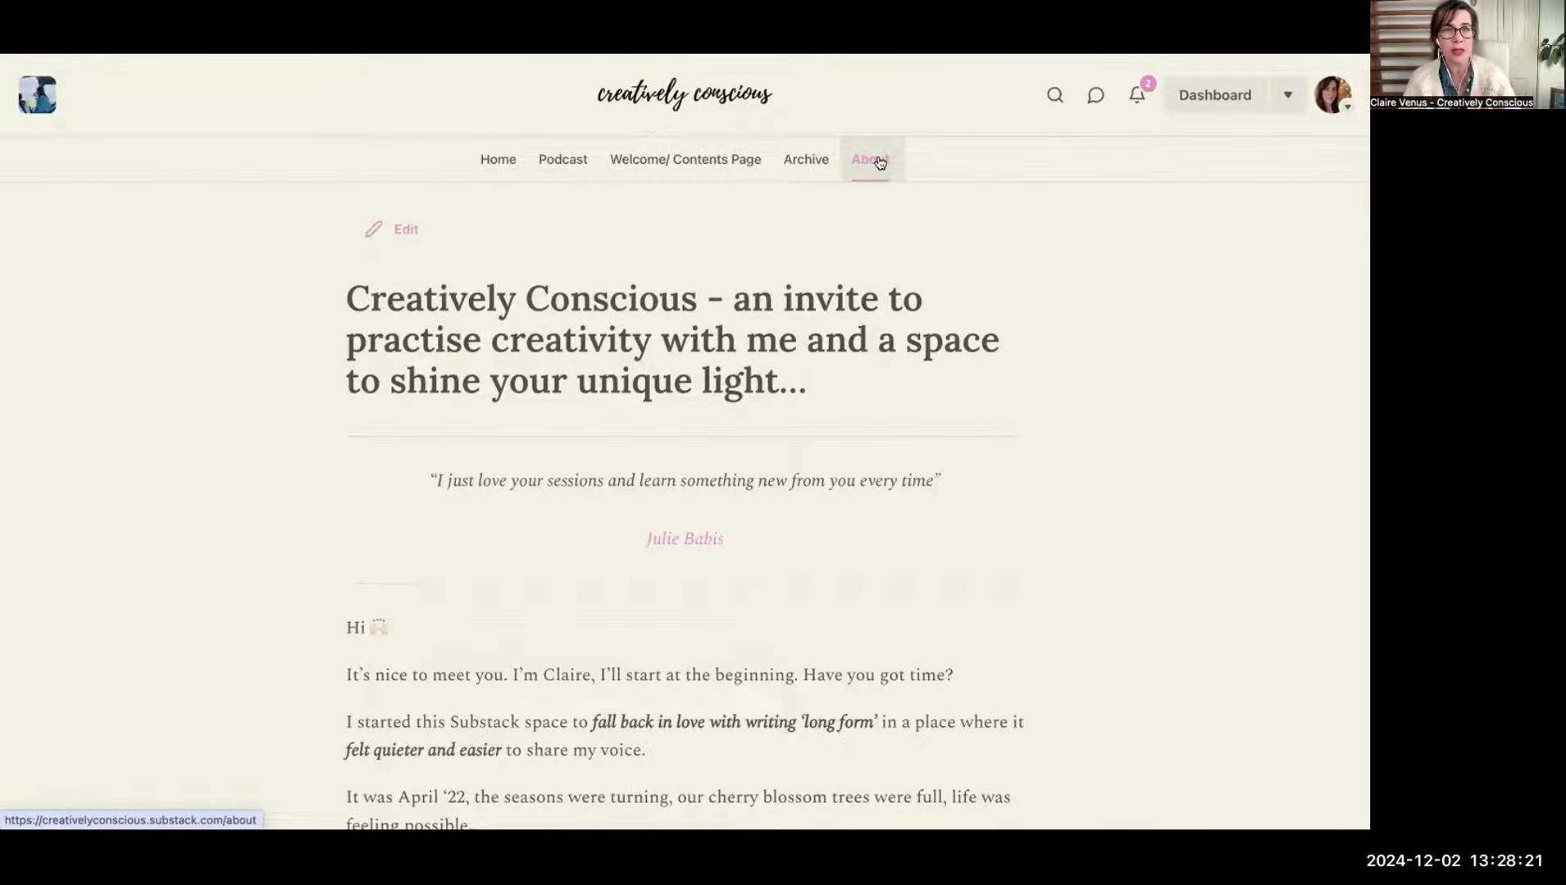
scroll(878, 162, down, 15)
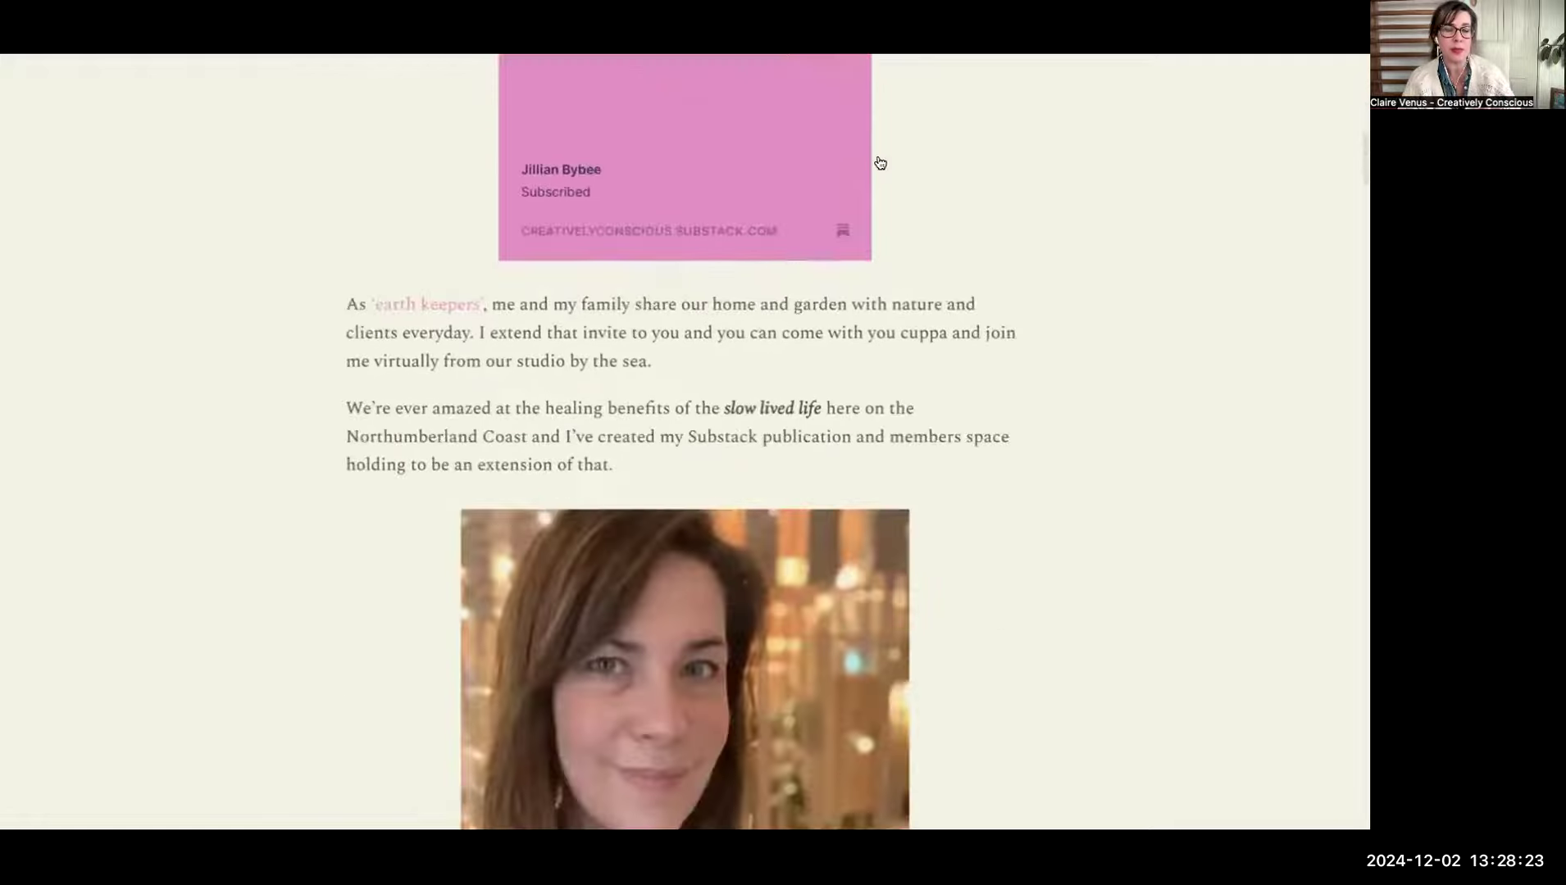
scroll(877, 162, down, 10)
scroll(879, 162, down, 12)
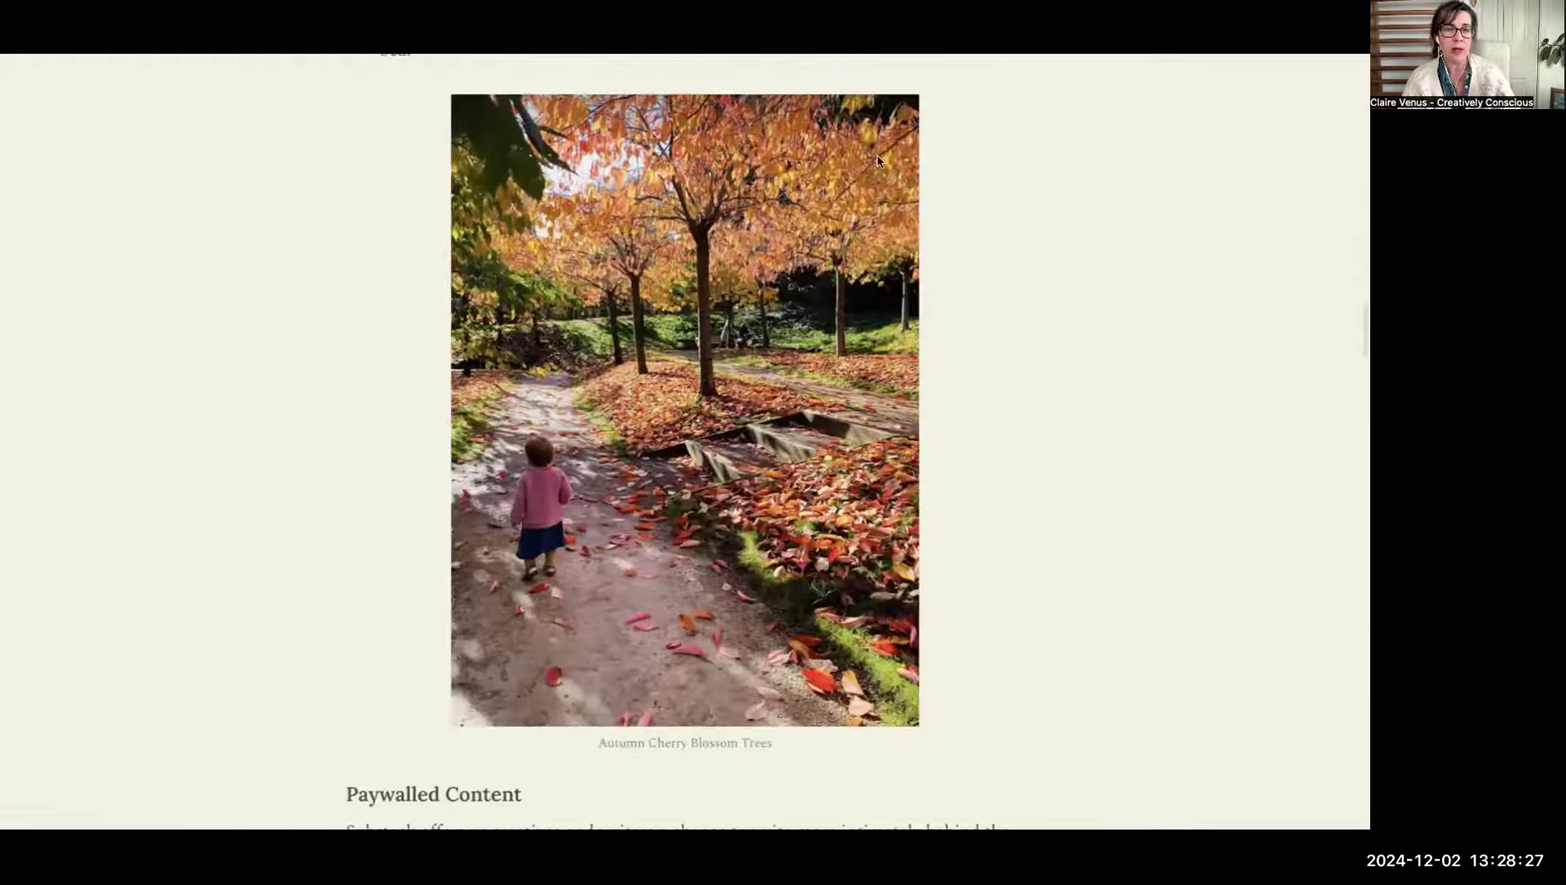
scroll(878, 162, down, 14)
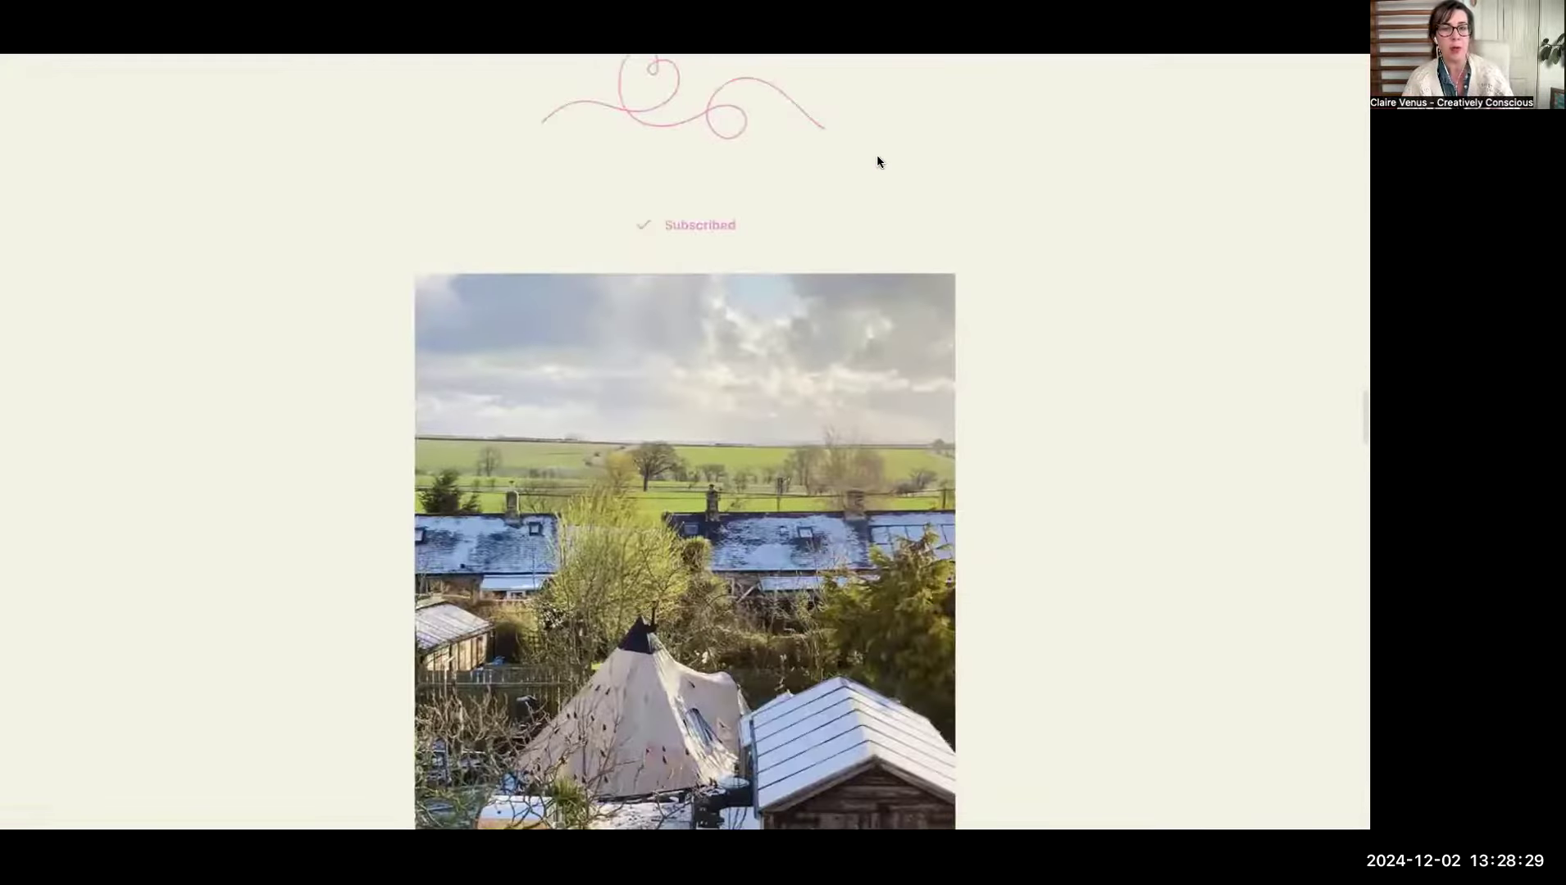
scroll(877, 161, down, 4)
scroll(879, 162, down, 20)
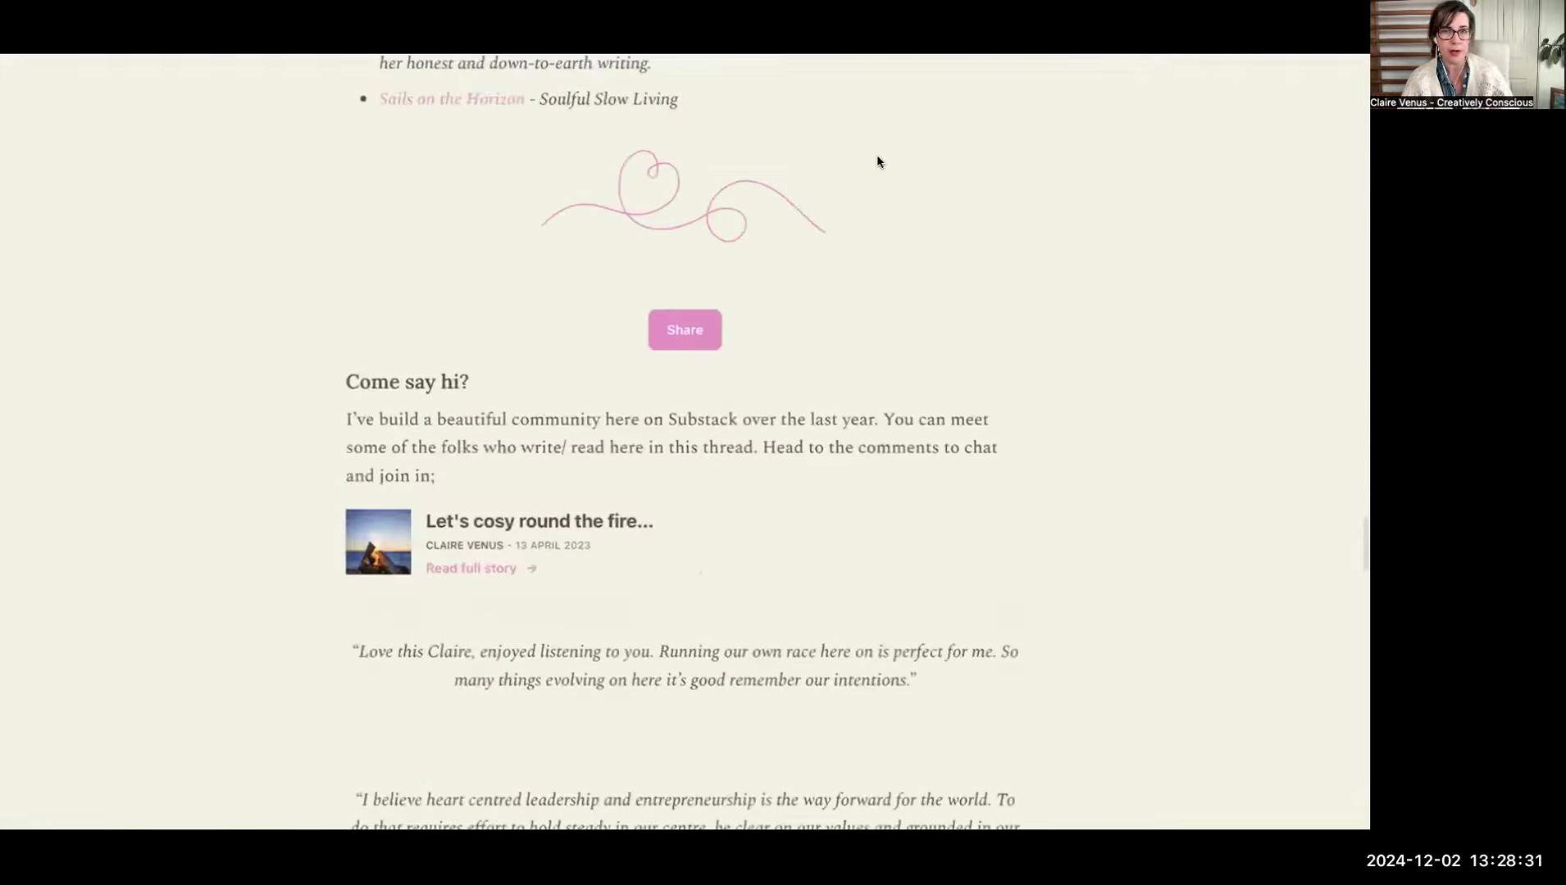
scroll(877, 161, down, 20)
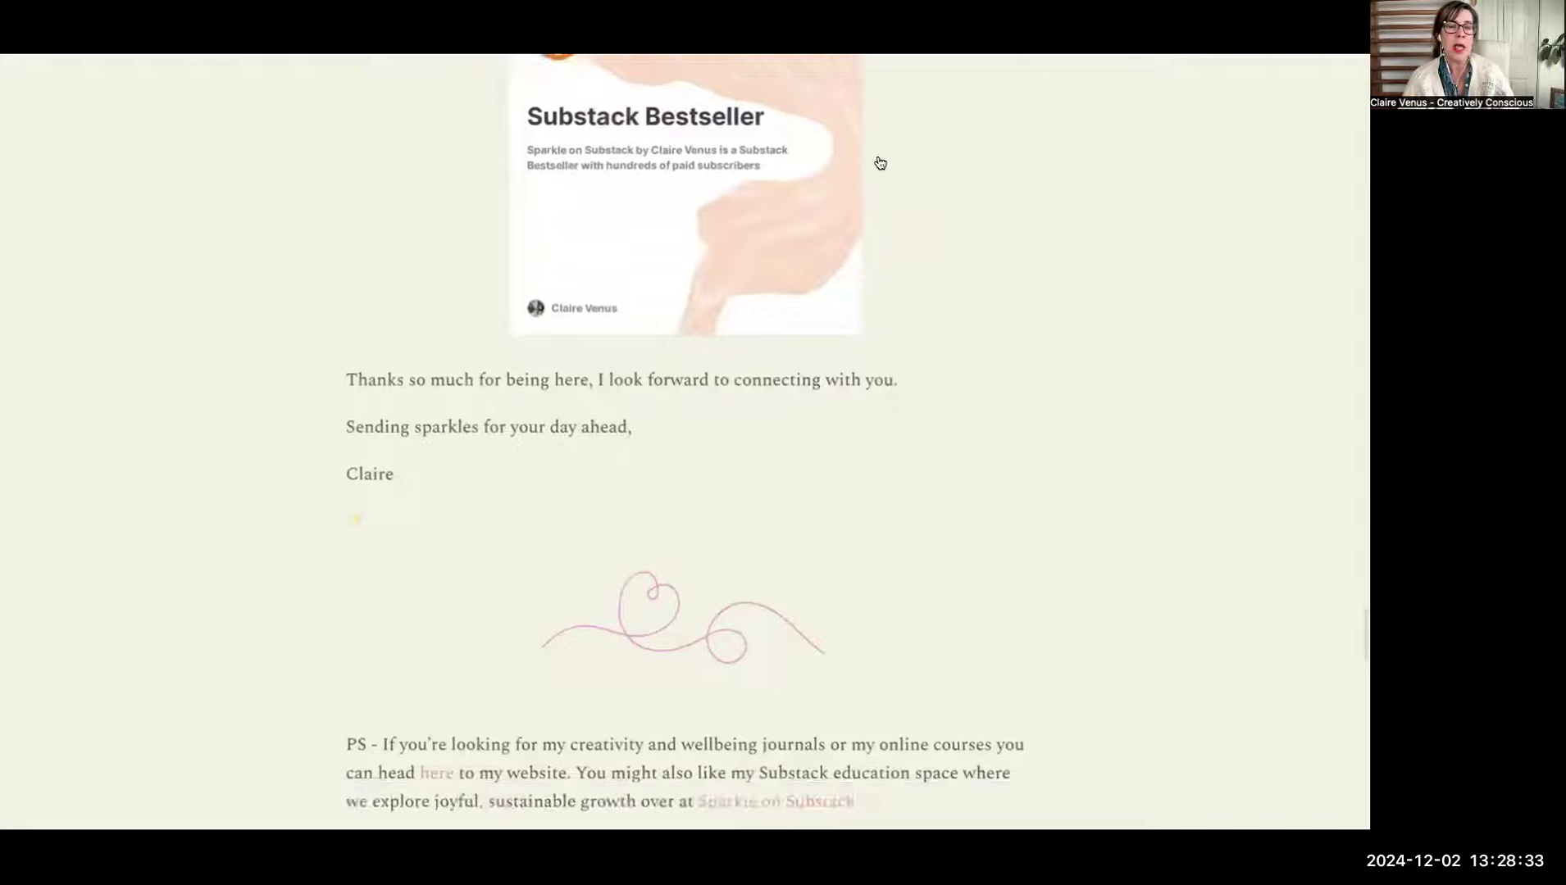
scroll(878, 162, down, 12)
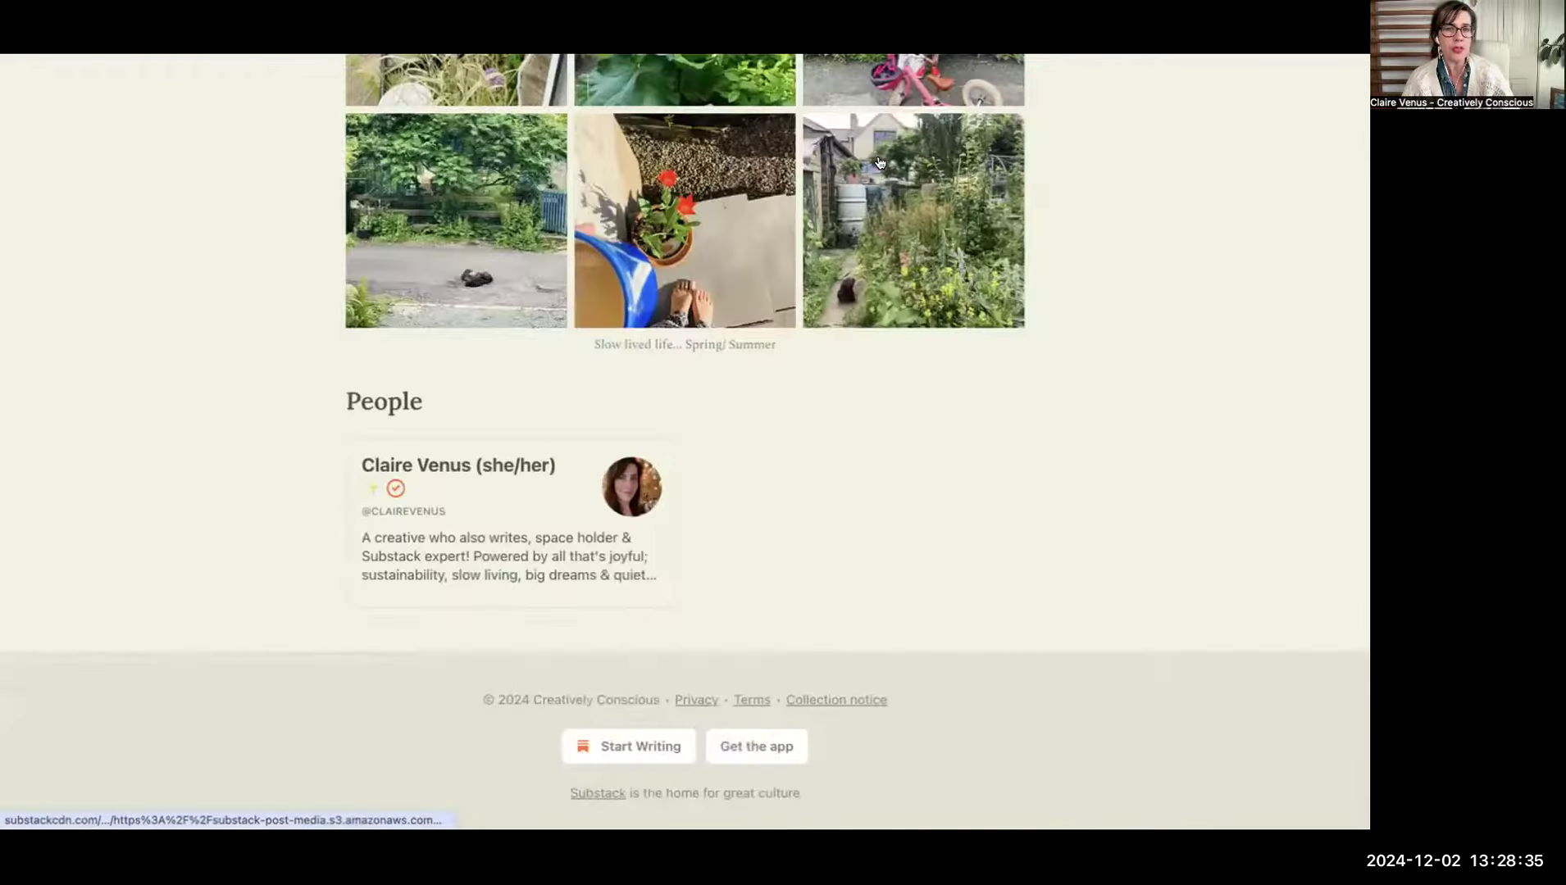
scroll(879, 161, up, 3)
scroll(879, 162, up, 20)
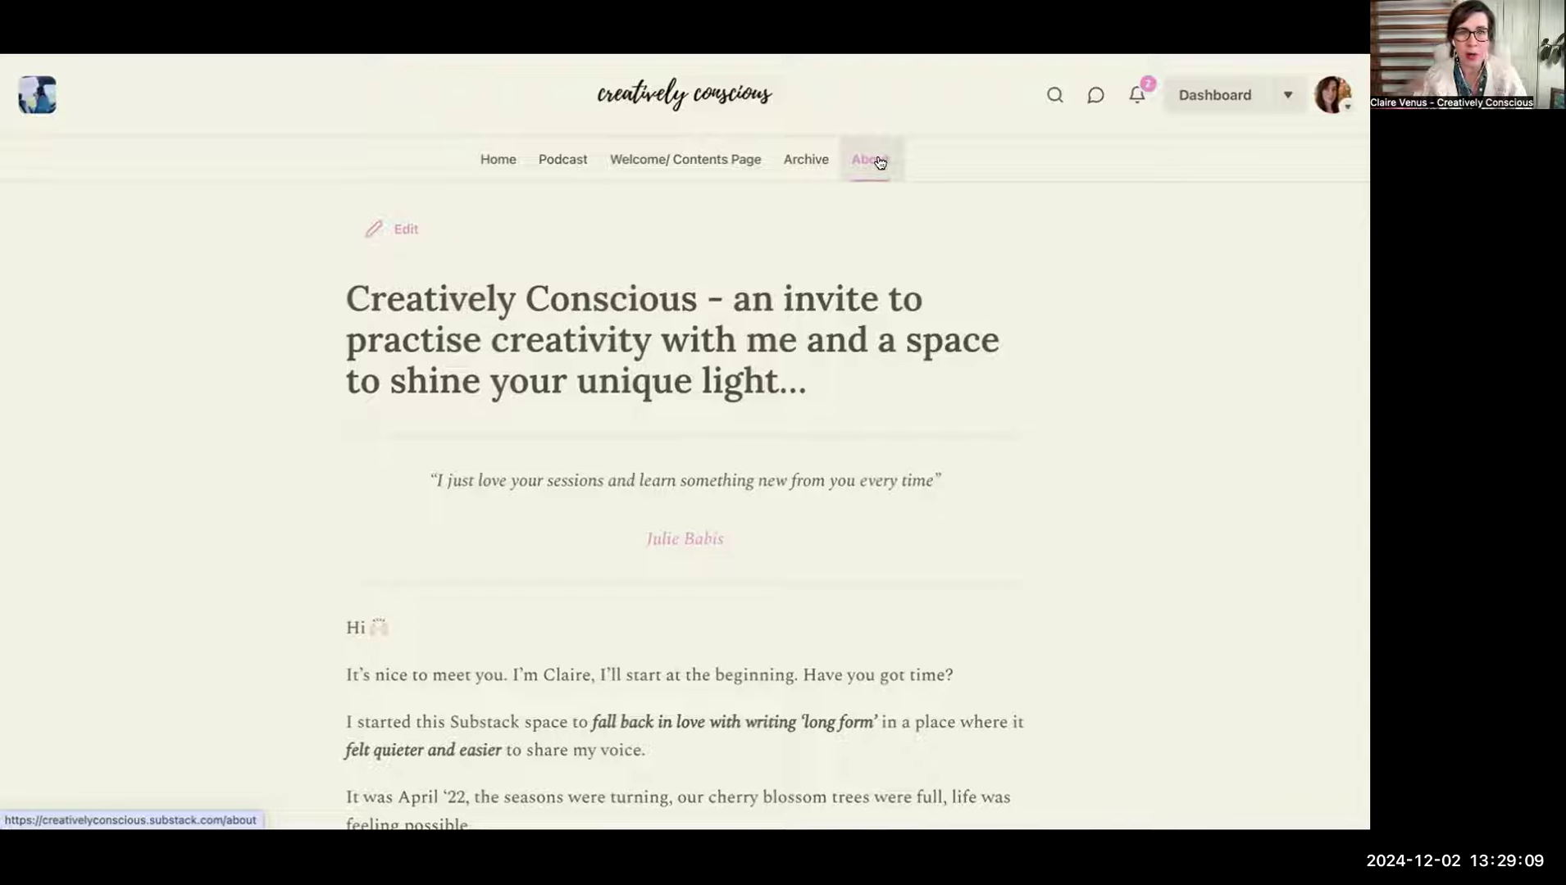
Step: Return to the publication's homepage and open the account owner's public Substack profile
click(677, 110)
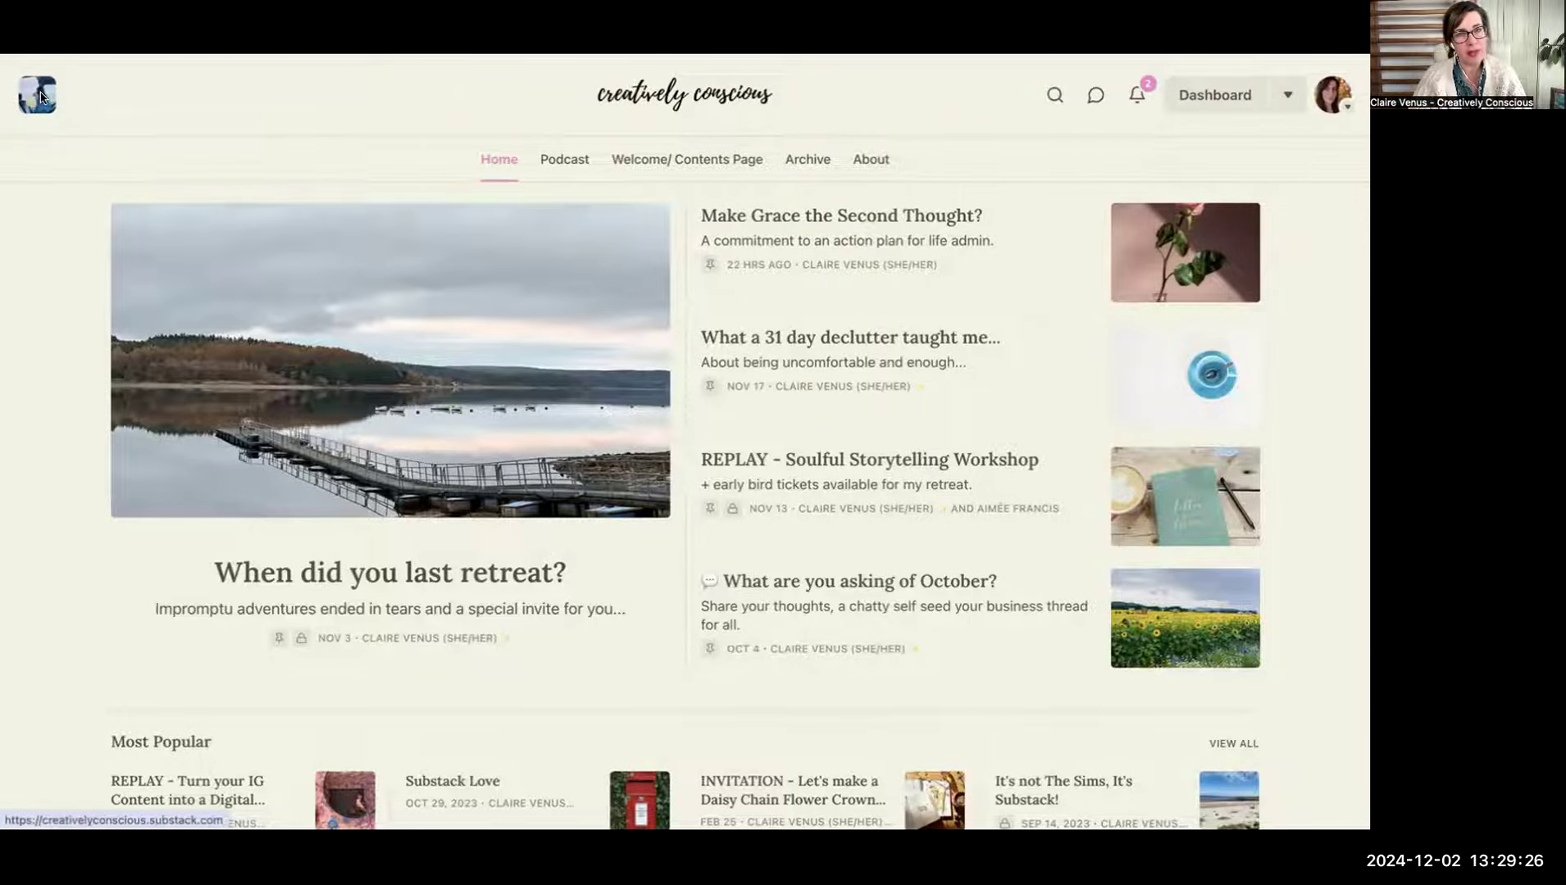
click(1326, 90)
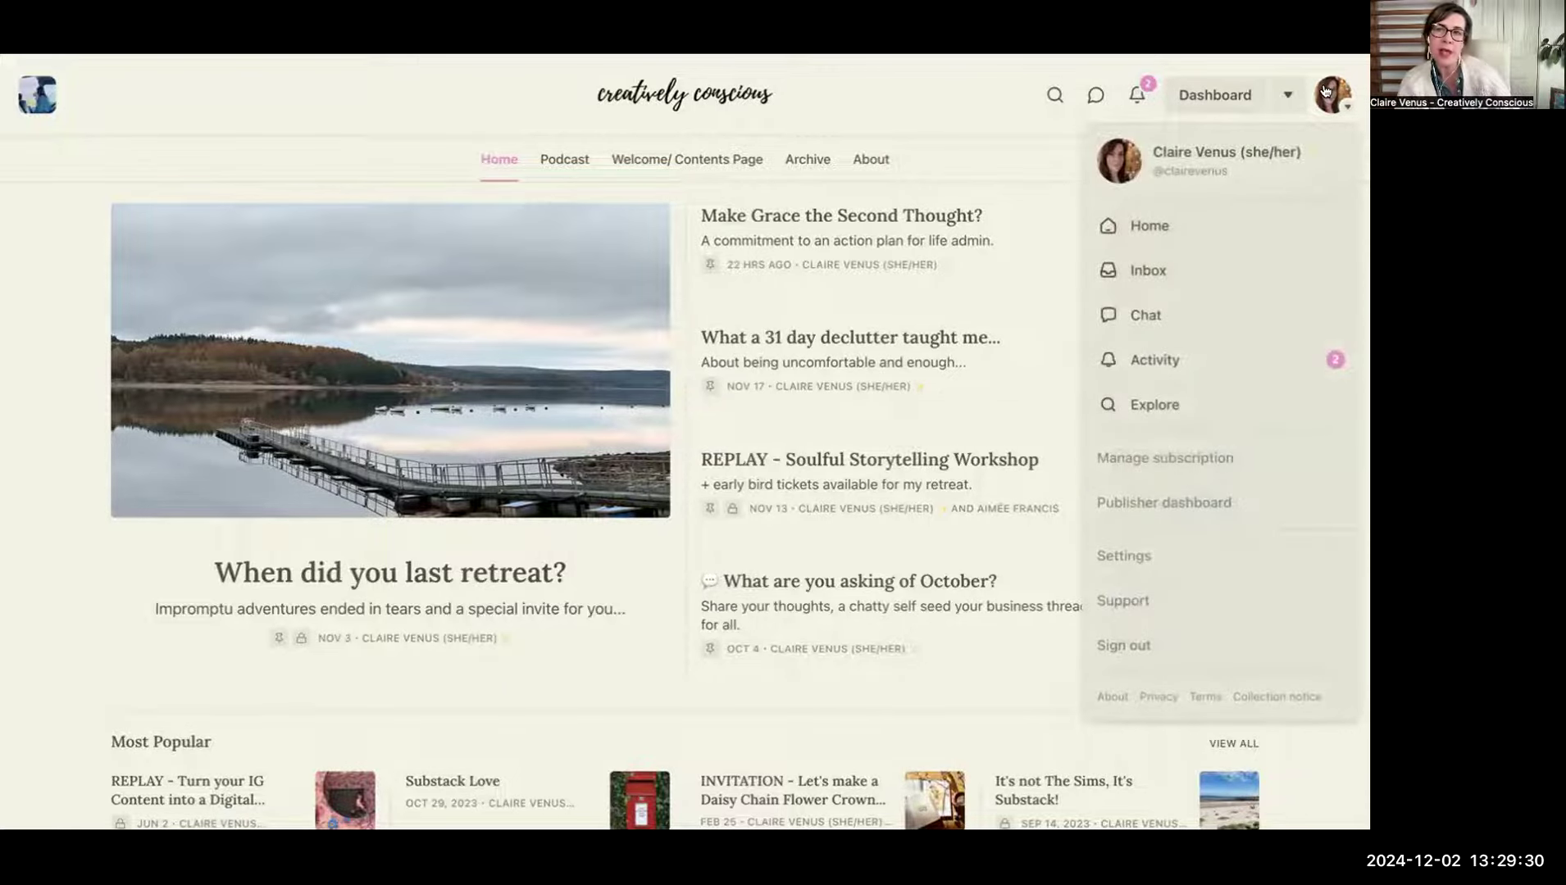
click(1273, 156)
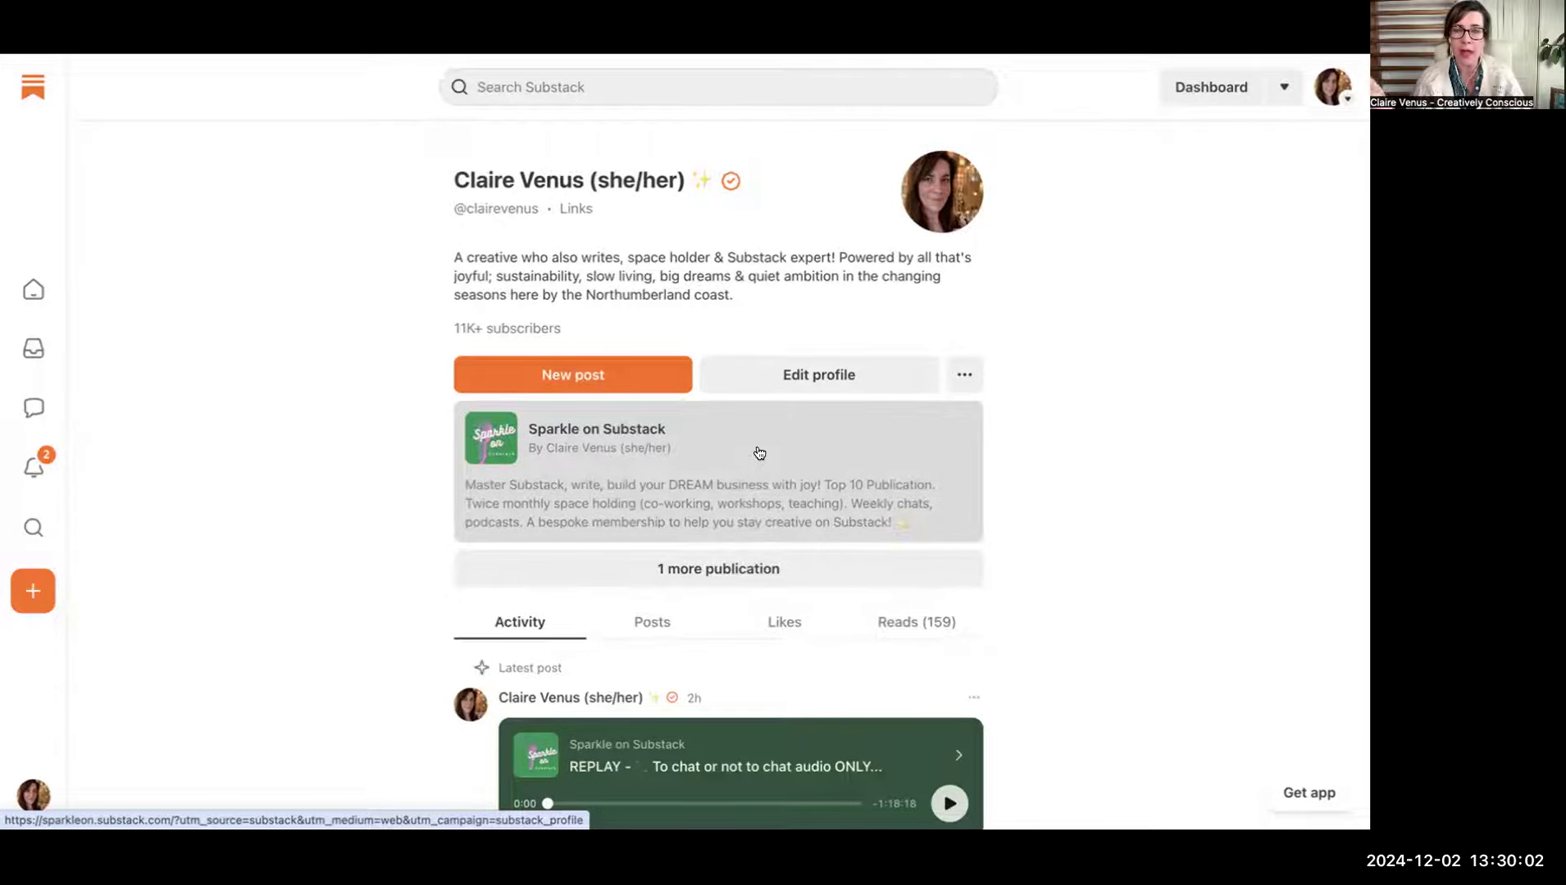
Step: Check the list of managed publications from the profile page and review the notes and restacks in the Activity feed
click(1286, 87)
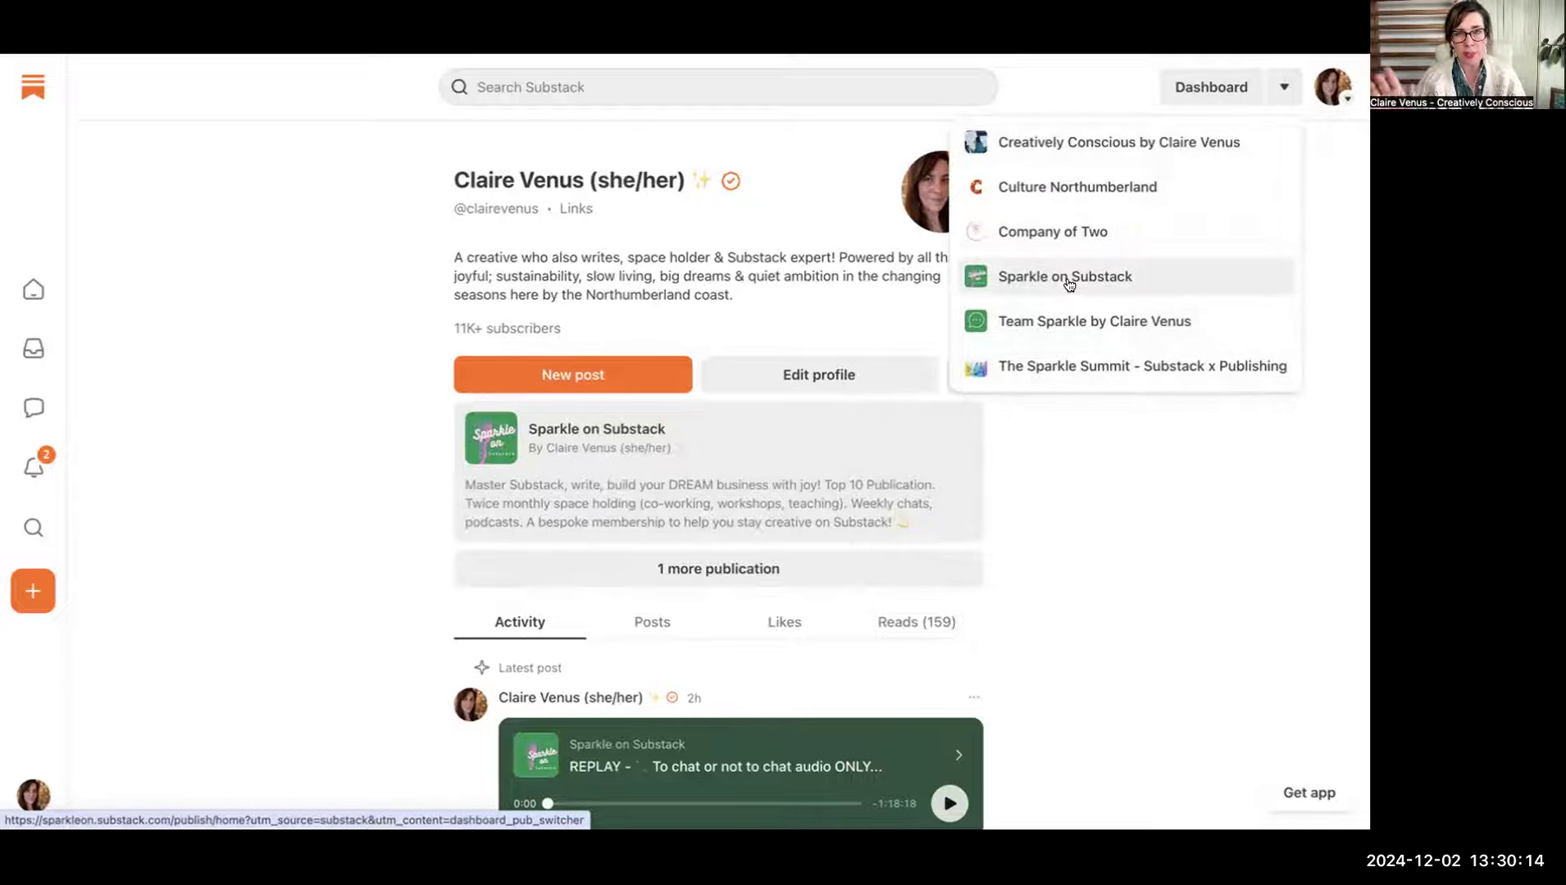
click(1120, 433)
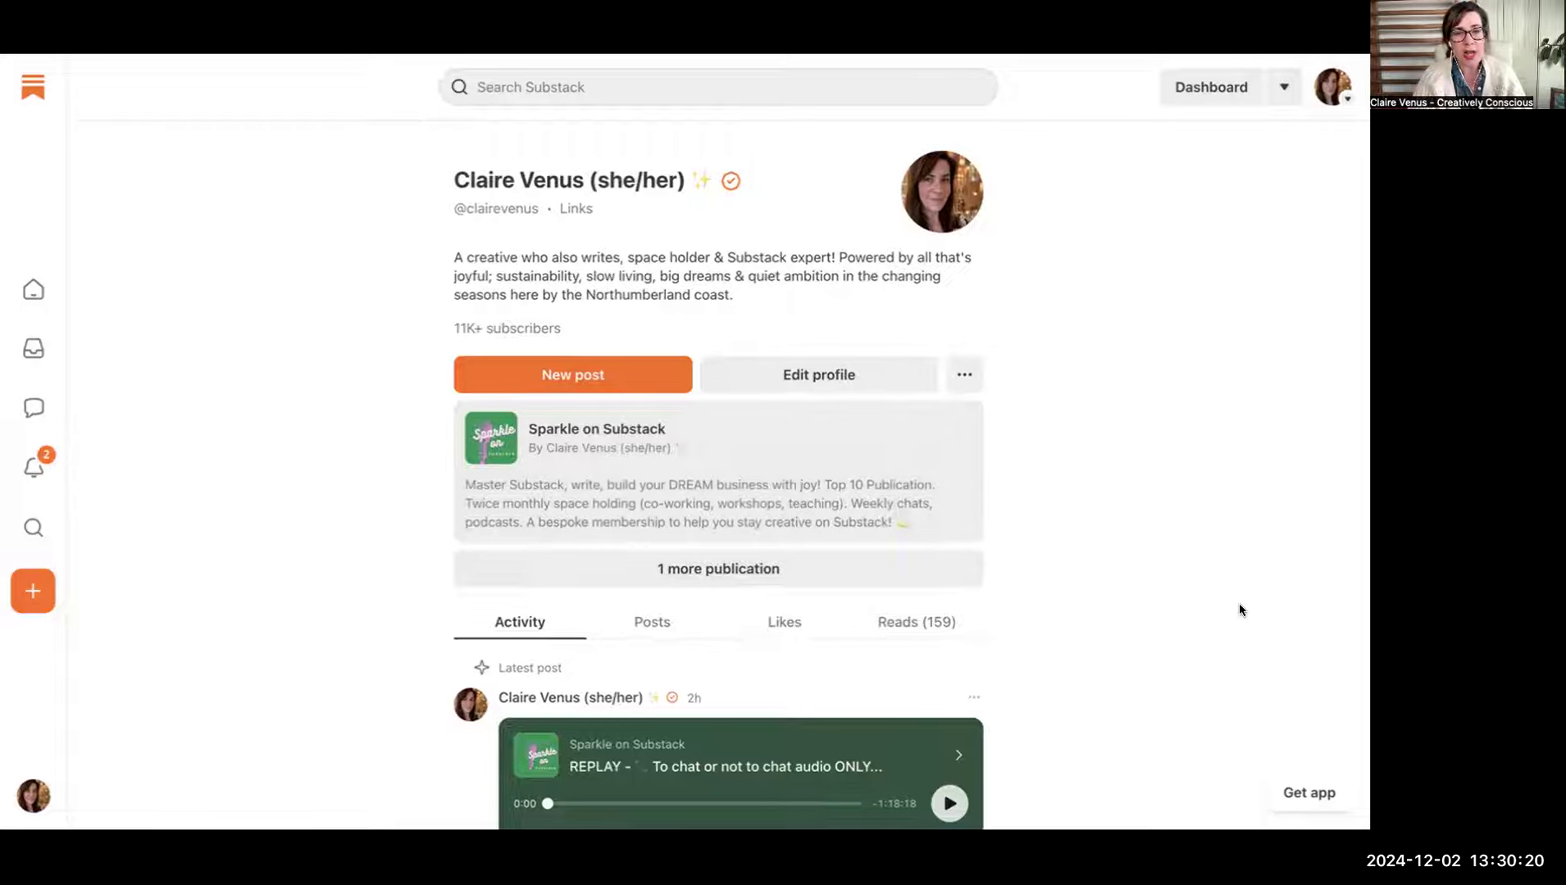
scroll(1240, 603, down, 4)
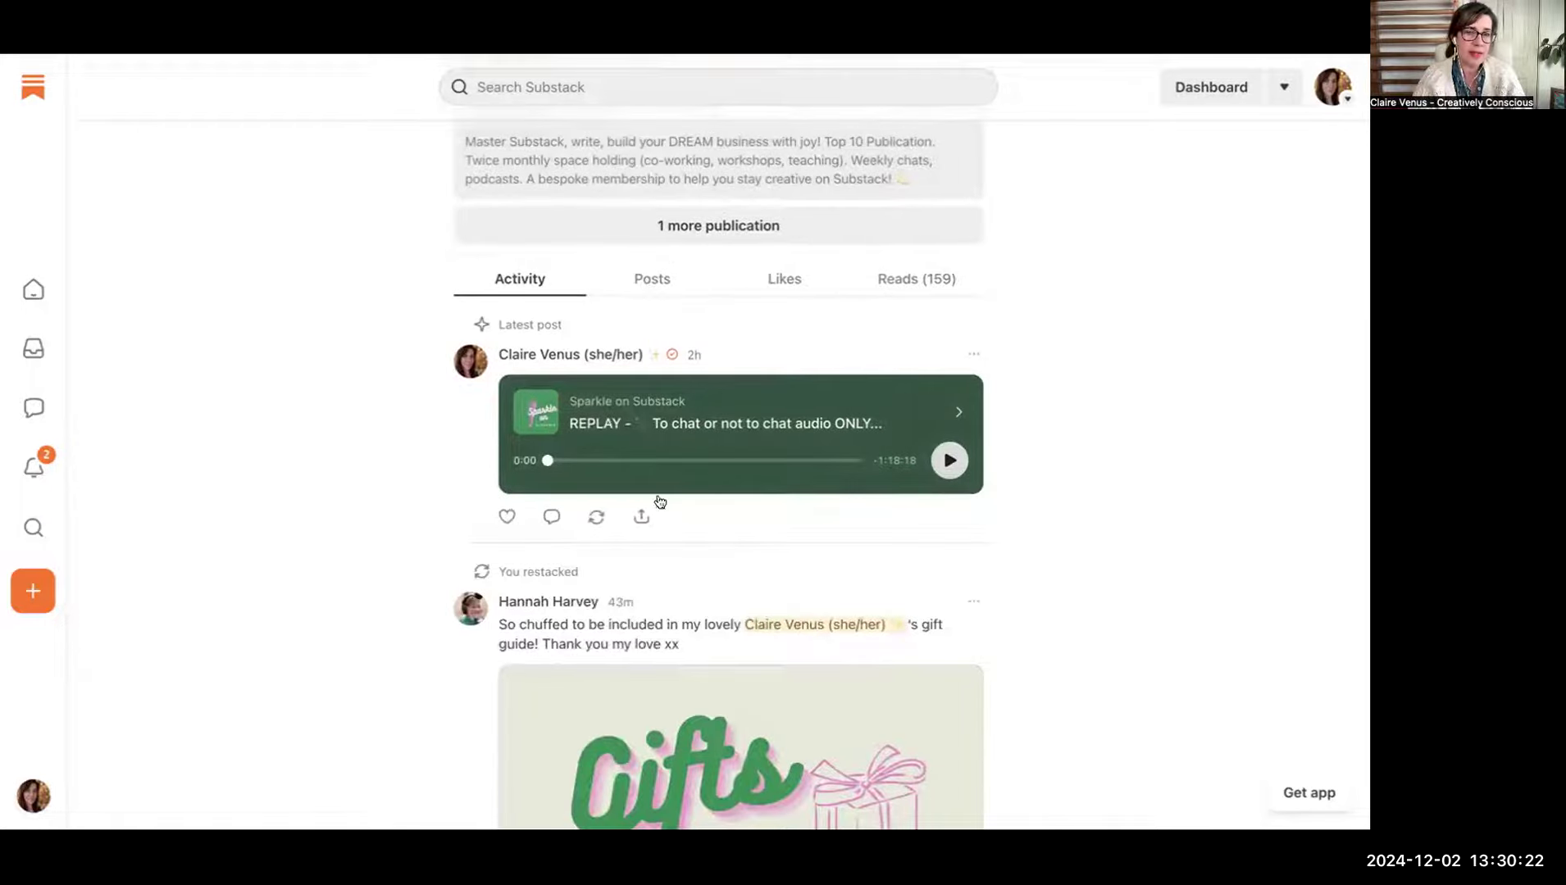
scroll(675, 590, down, 9)
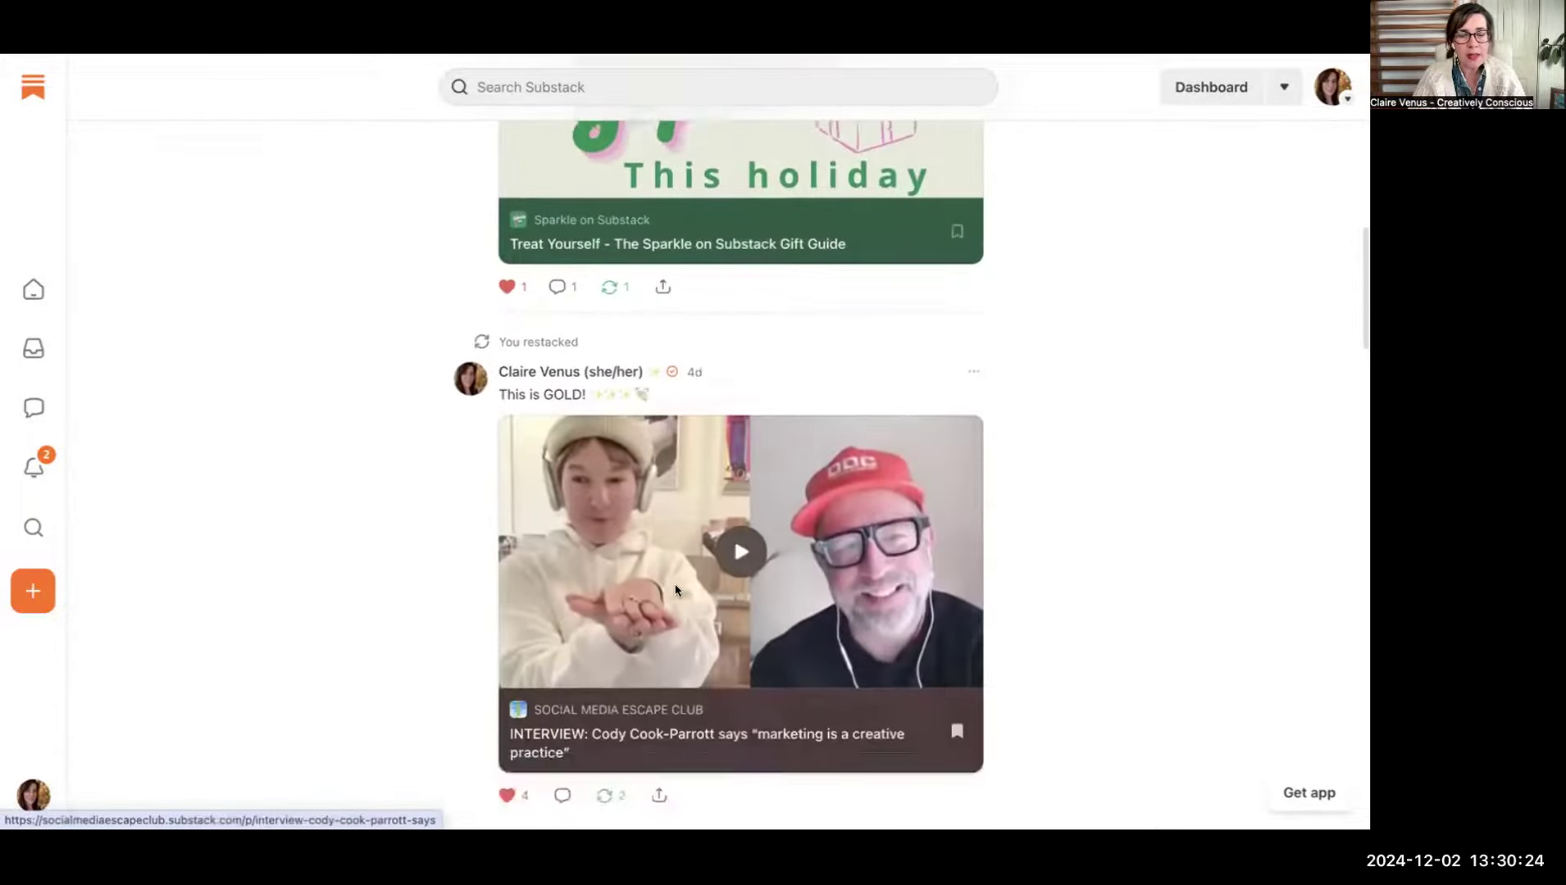
scroll(675, 590, down, 18)
scroll(675, 590, down, 12)
scroll(674, 591, down, 11)
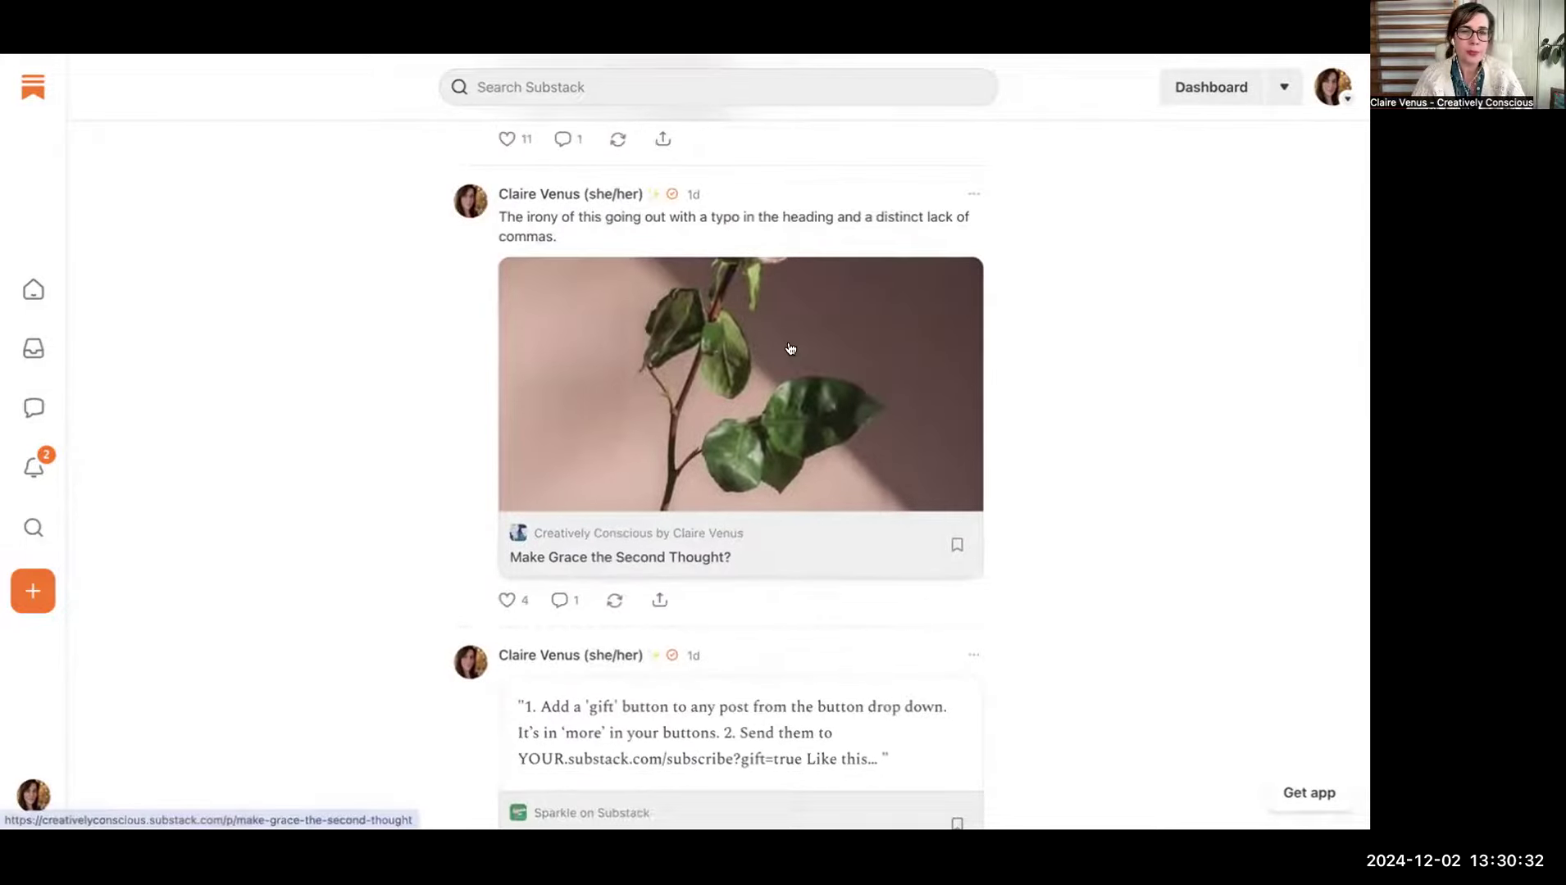
scroll(791, 349, down, 15)
scroll(790, 349, down, 19)
scroll(791, 350, down, 10)
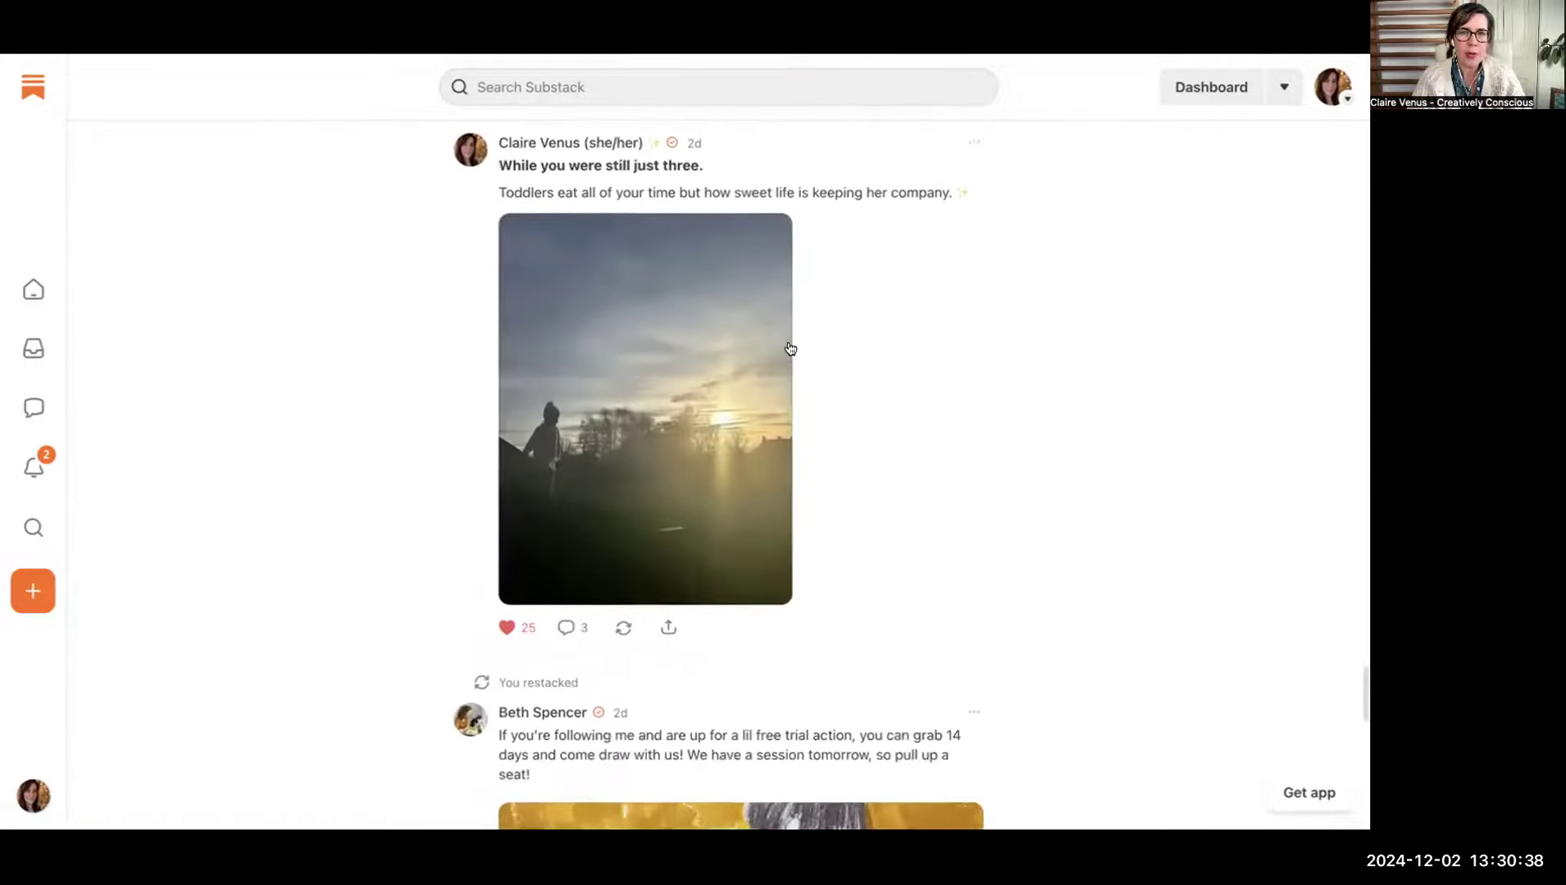
scroll(791, 350, down, 12)
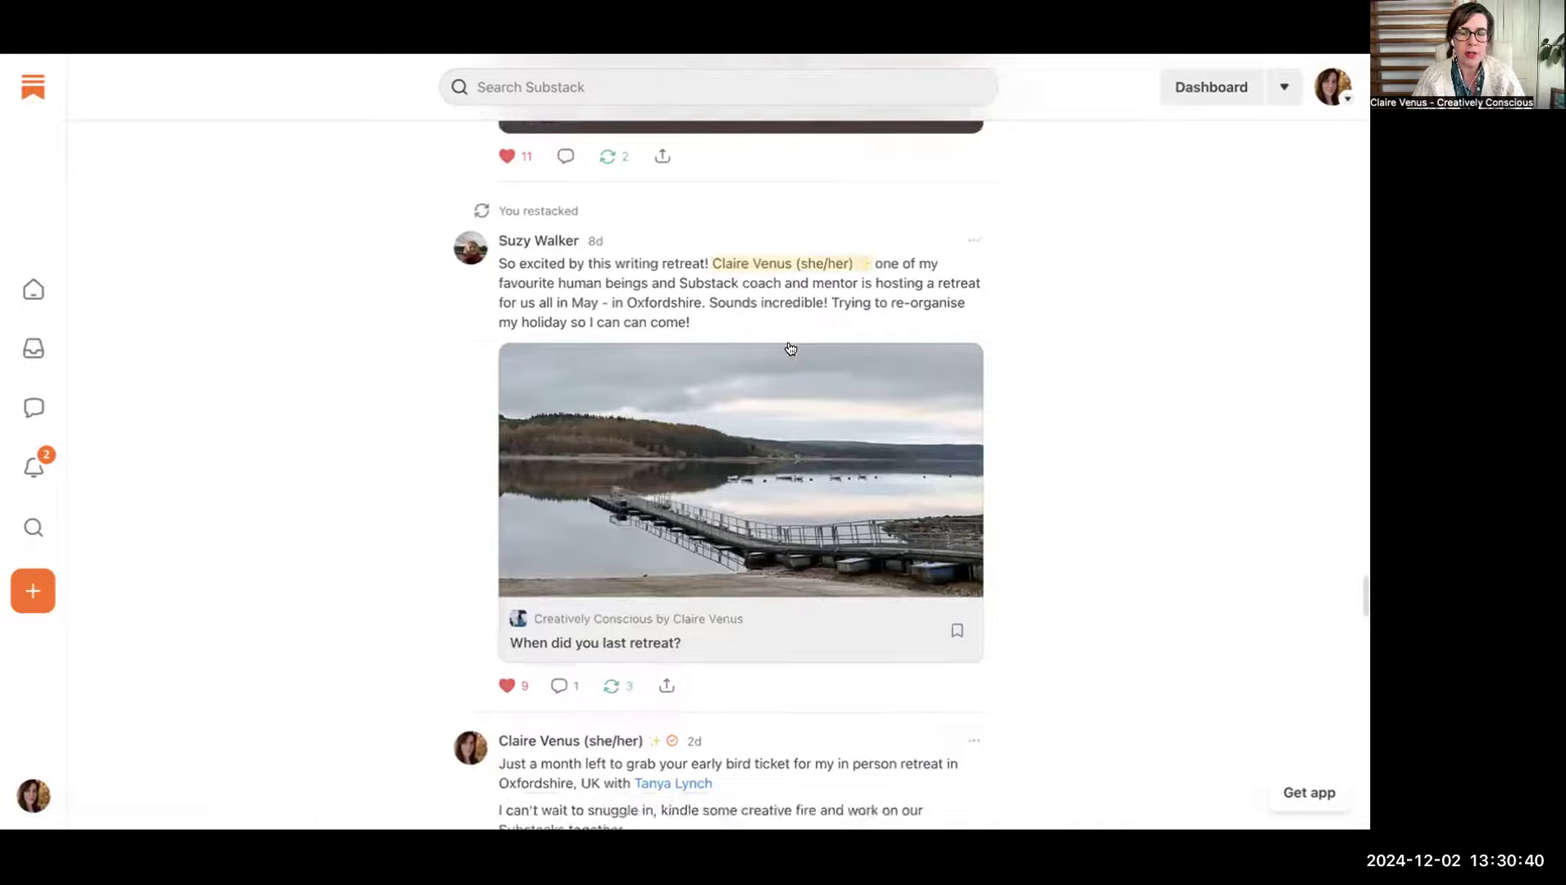
scroll(790, 350, down, 10)
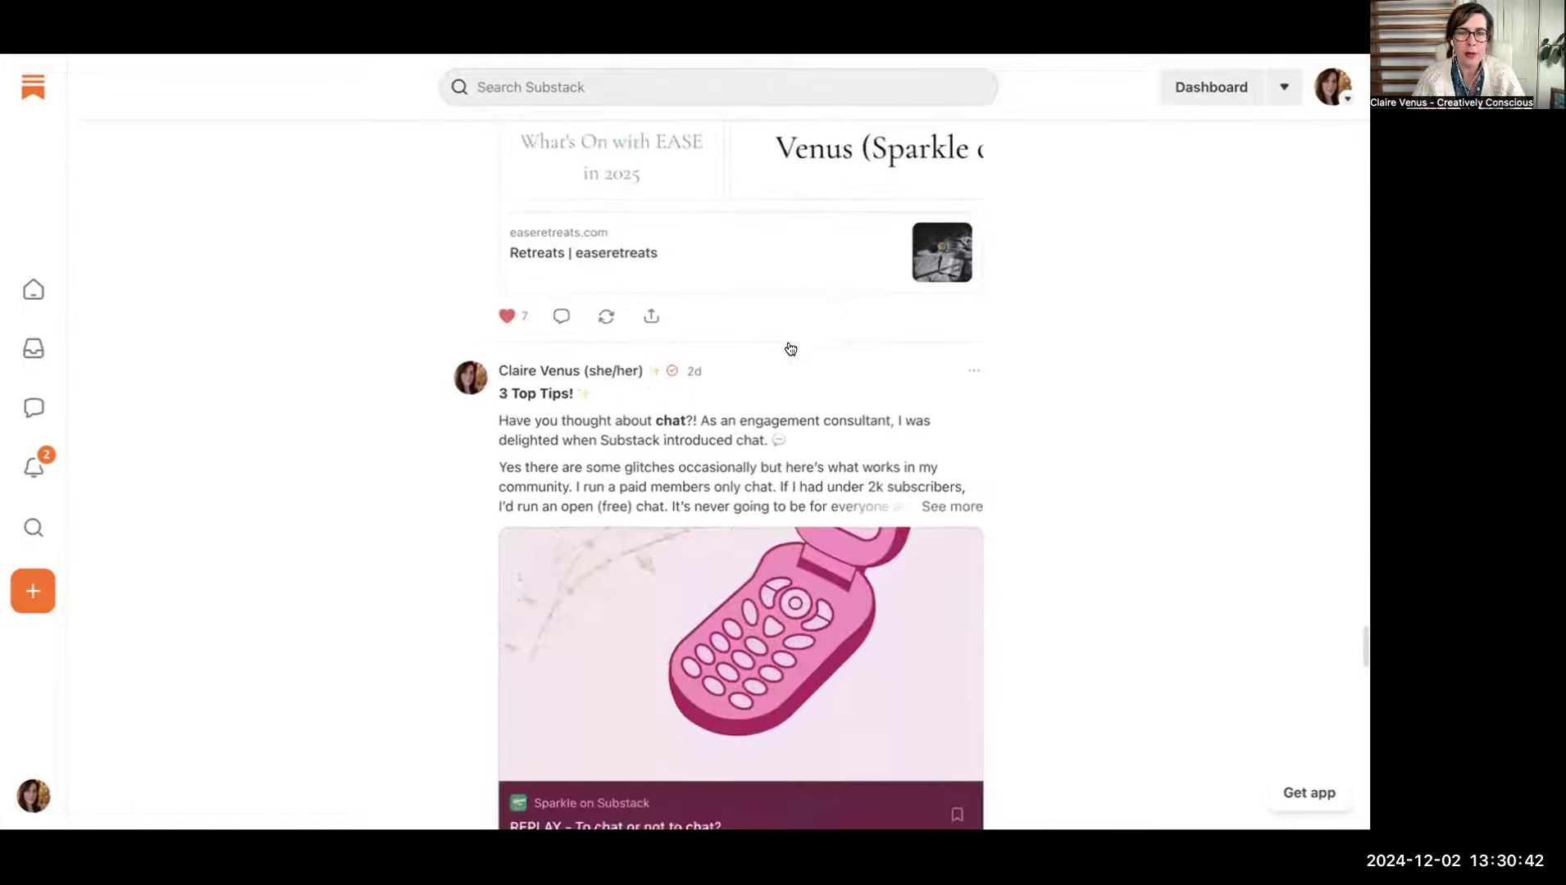
scroll(791, 350, down, 7)
scroll(790, 350, up, 20)
scroll(791, 349, up, 20)
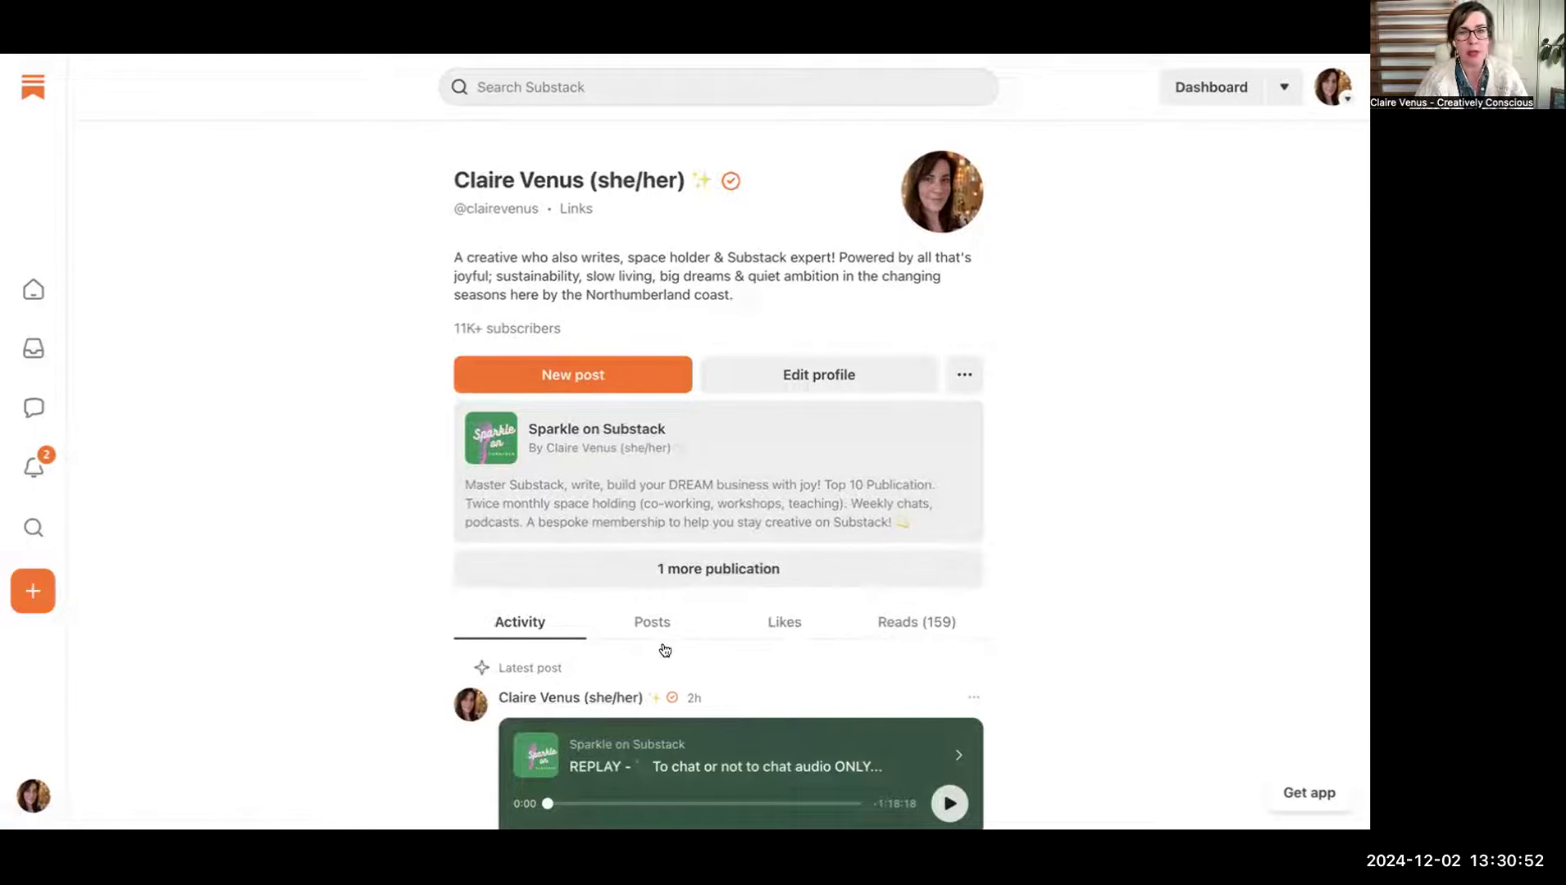
Step: View the profile's published posts from both publications
click(645, 622)
scroll(697, 631, down, 3)
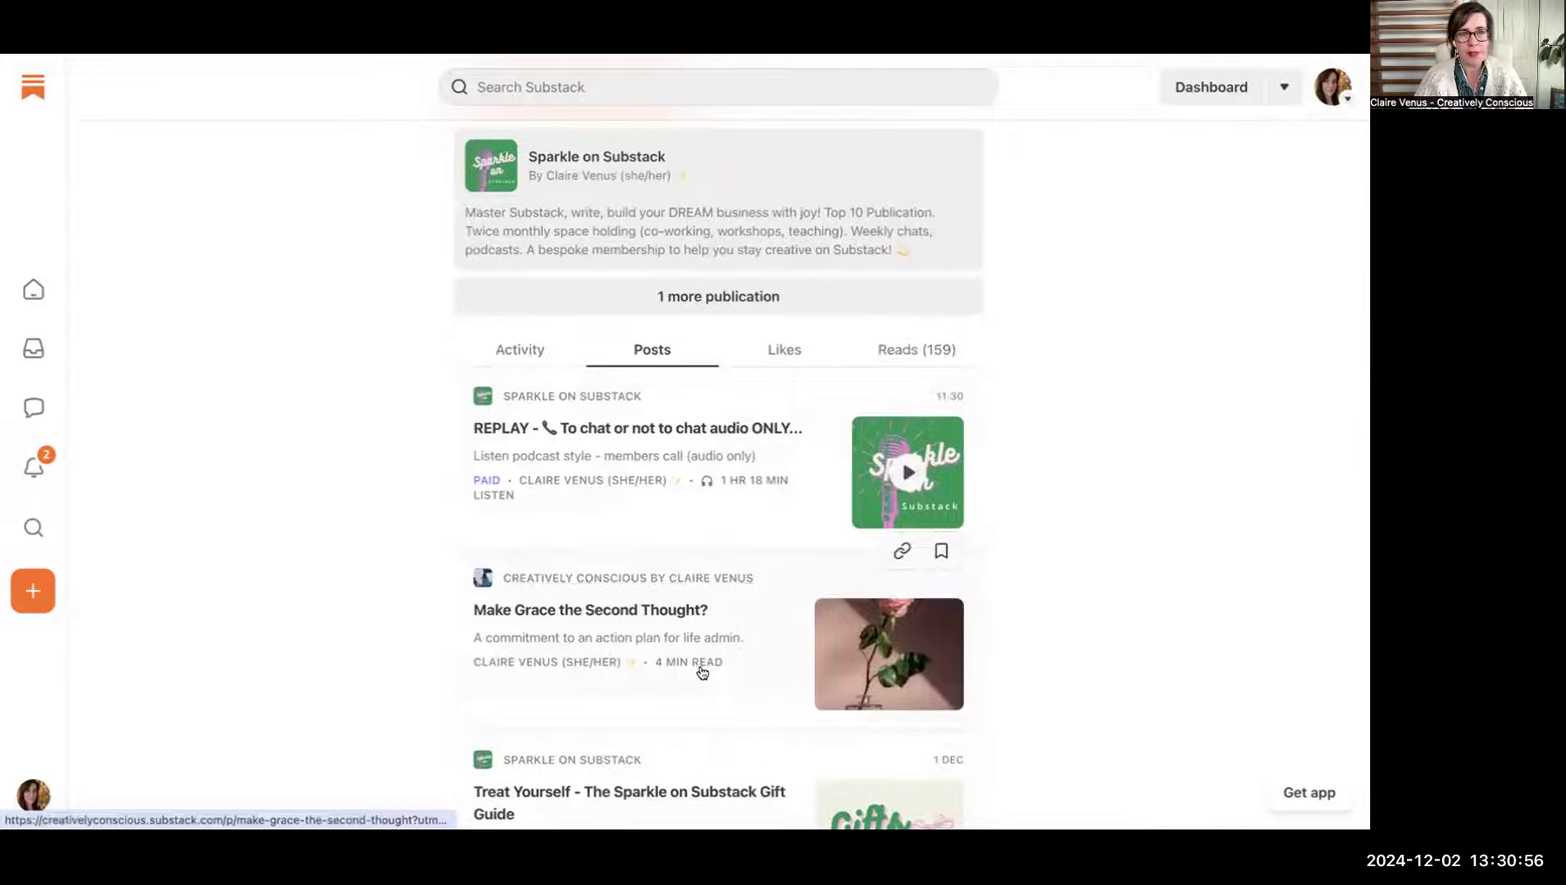
scroll(701, 669, up, 1)
scroll(702, 672, up, 3)
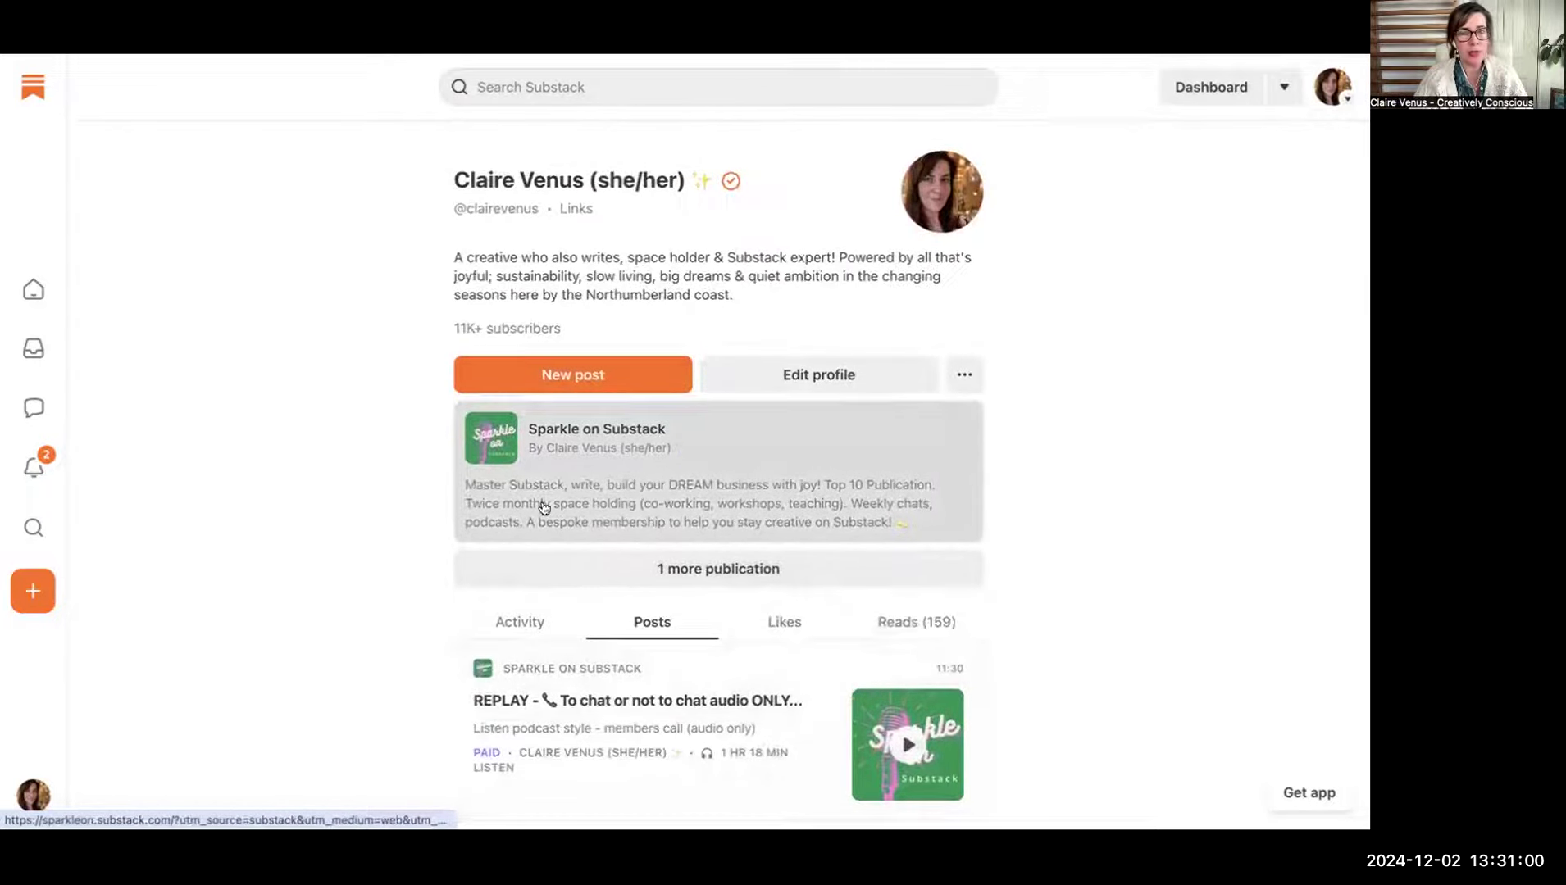
mouse_move(923, 653)
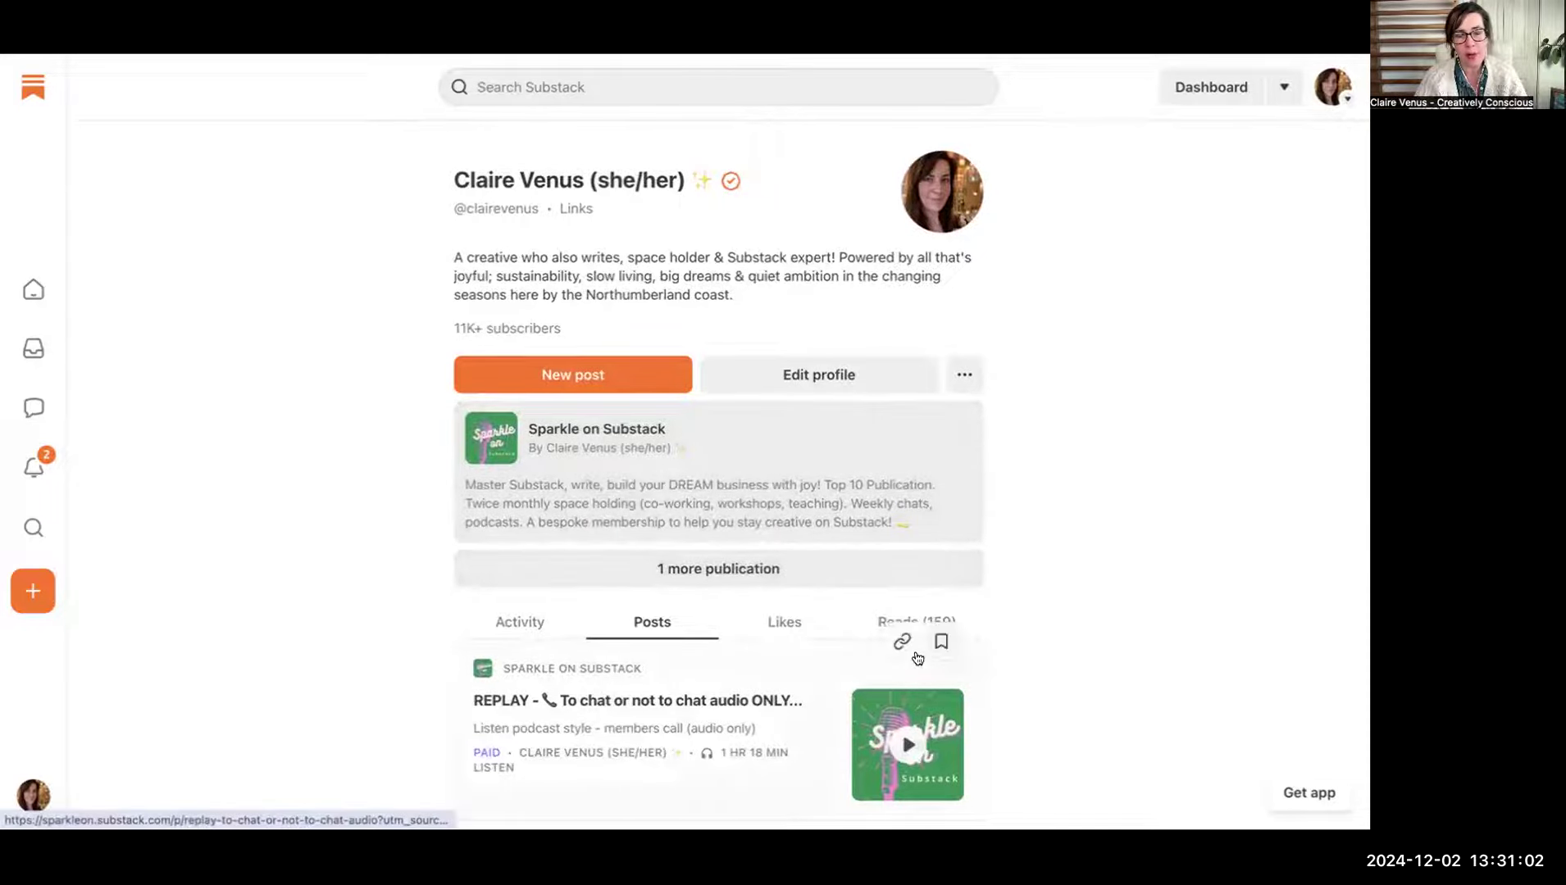
Step: Open the profile for editing, review the bio and social links, and select the empty book title field
click(844, 380)
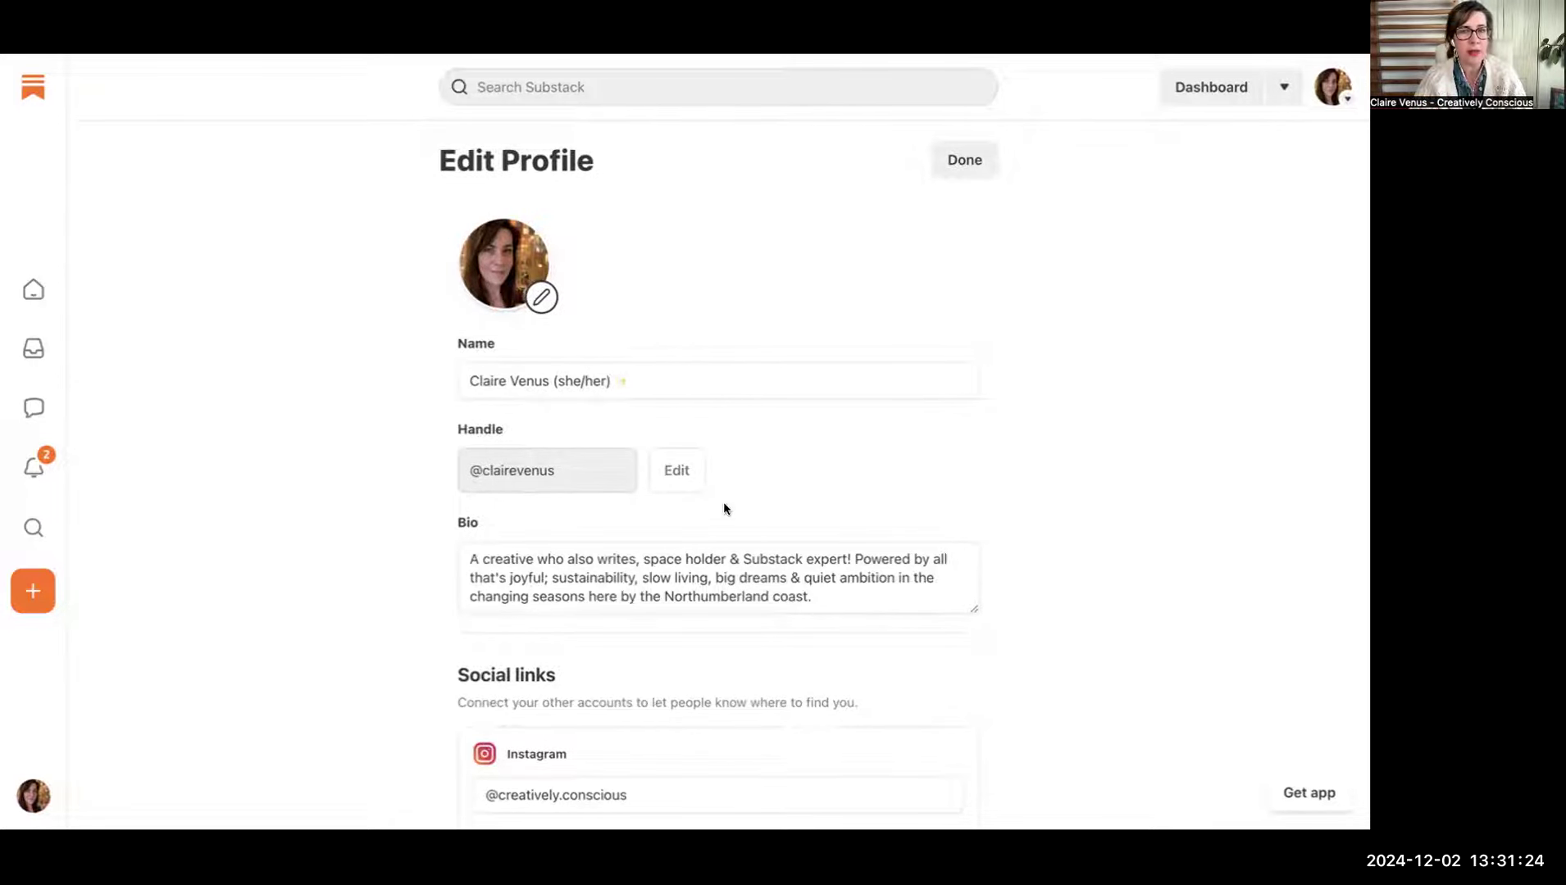
scroll(790, 516, down, 1)
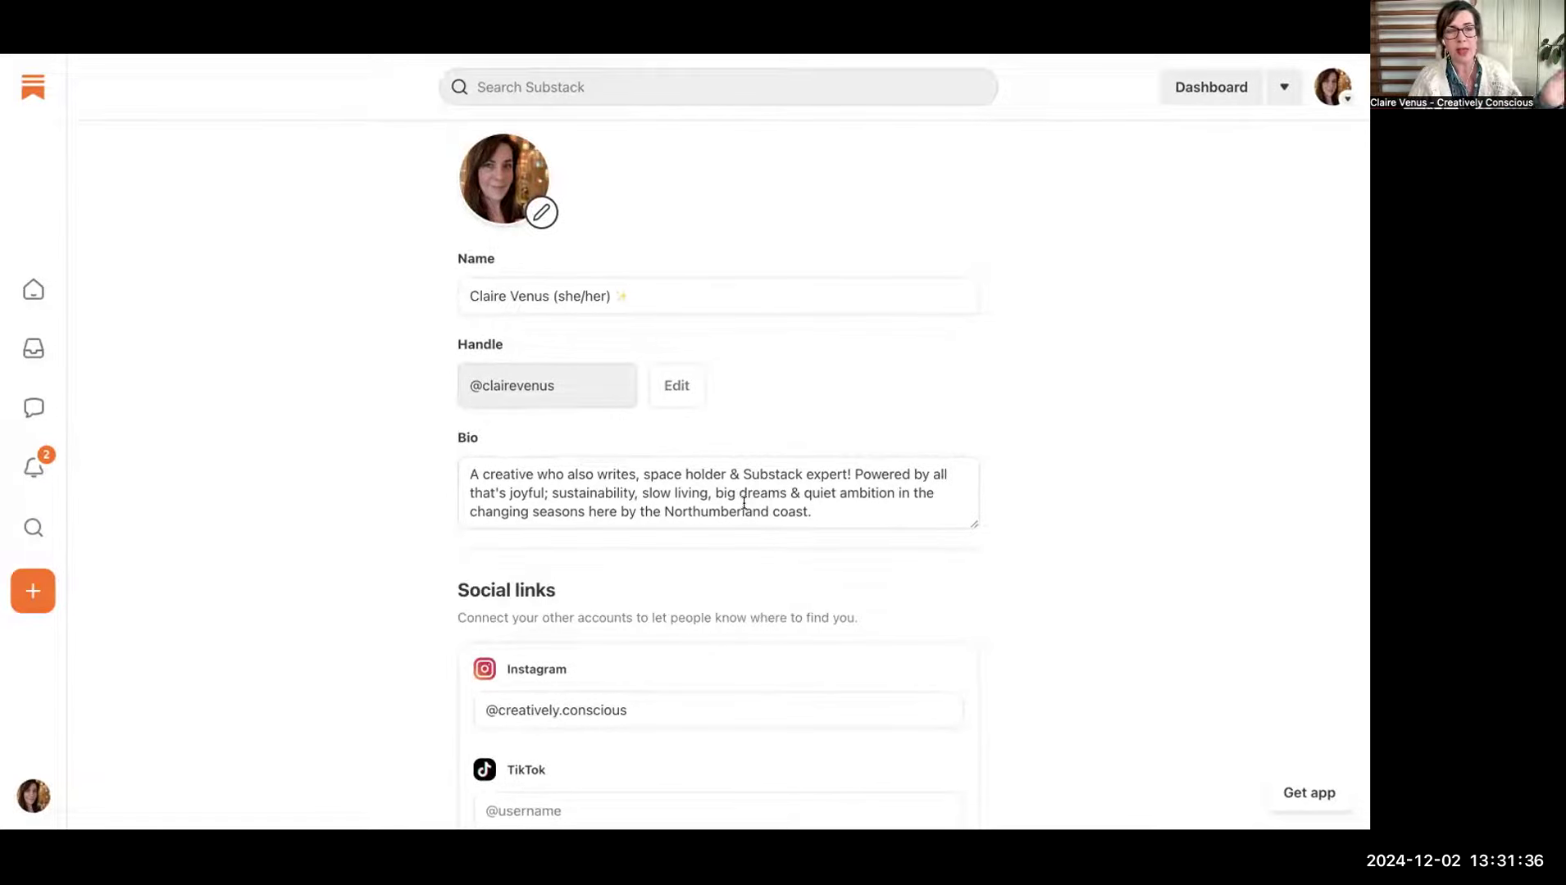
scroll(743, 504, down, 4)
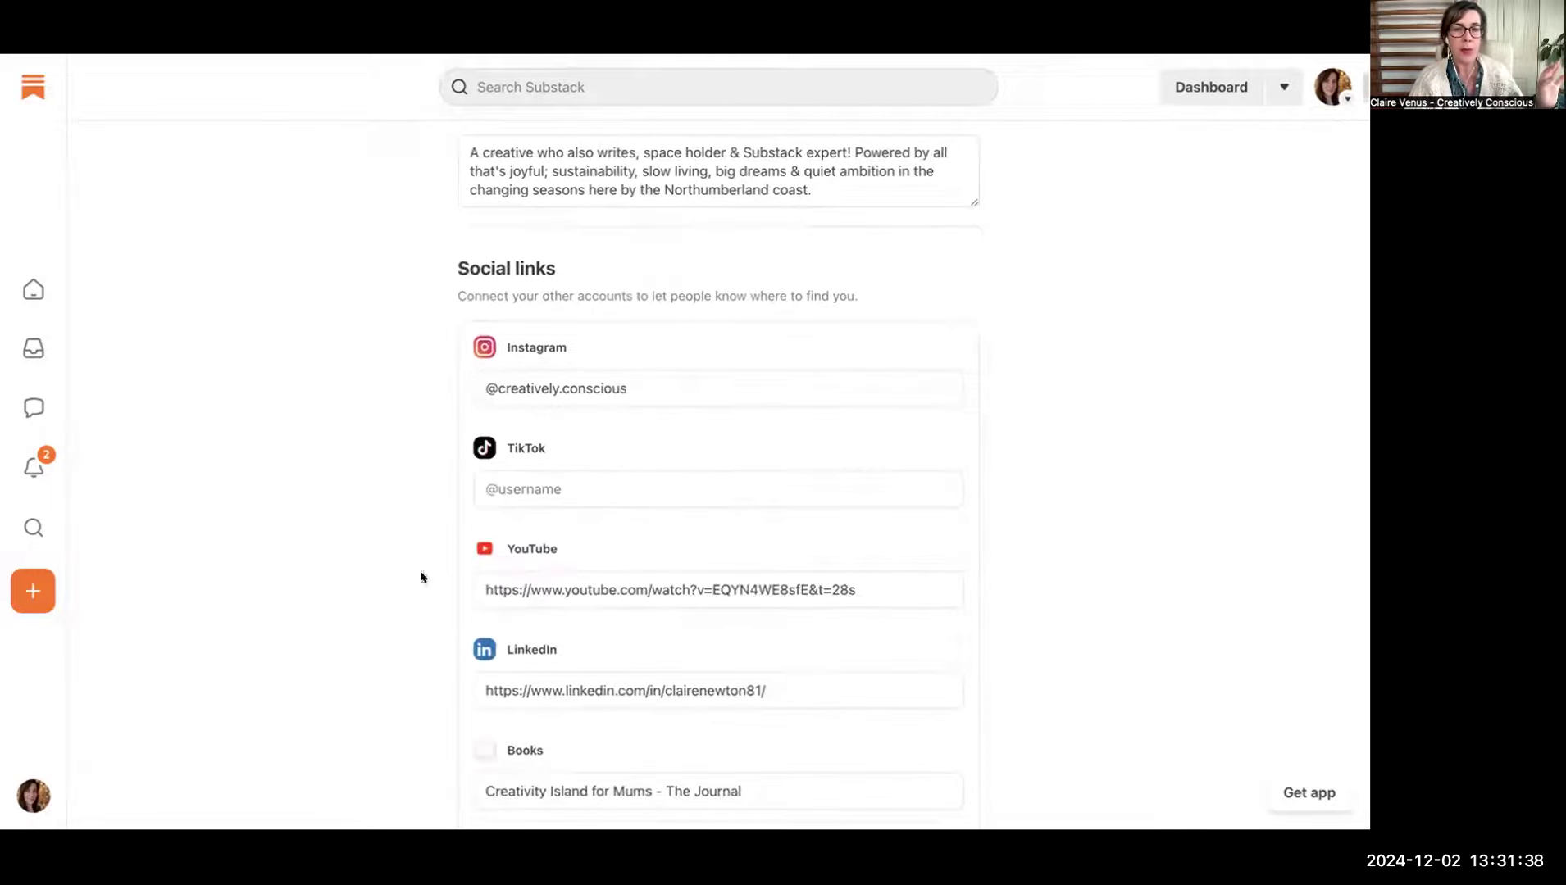
scroll(933, 528, down, 6)
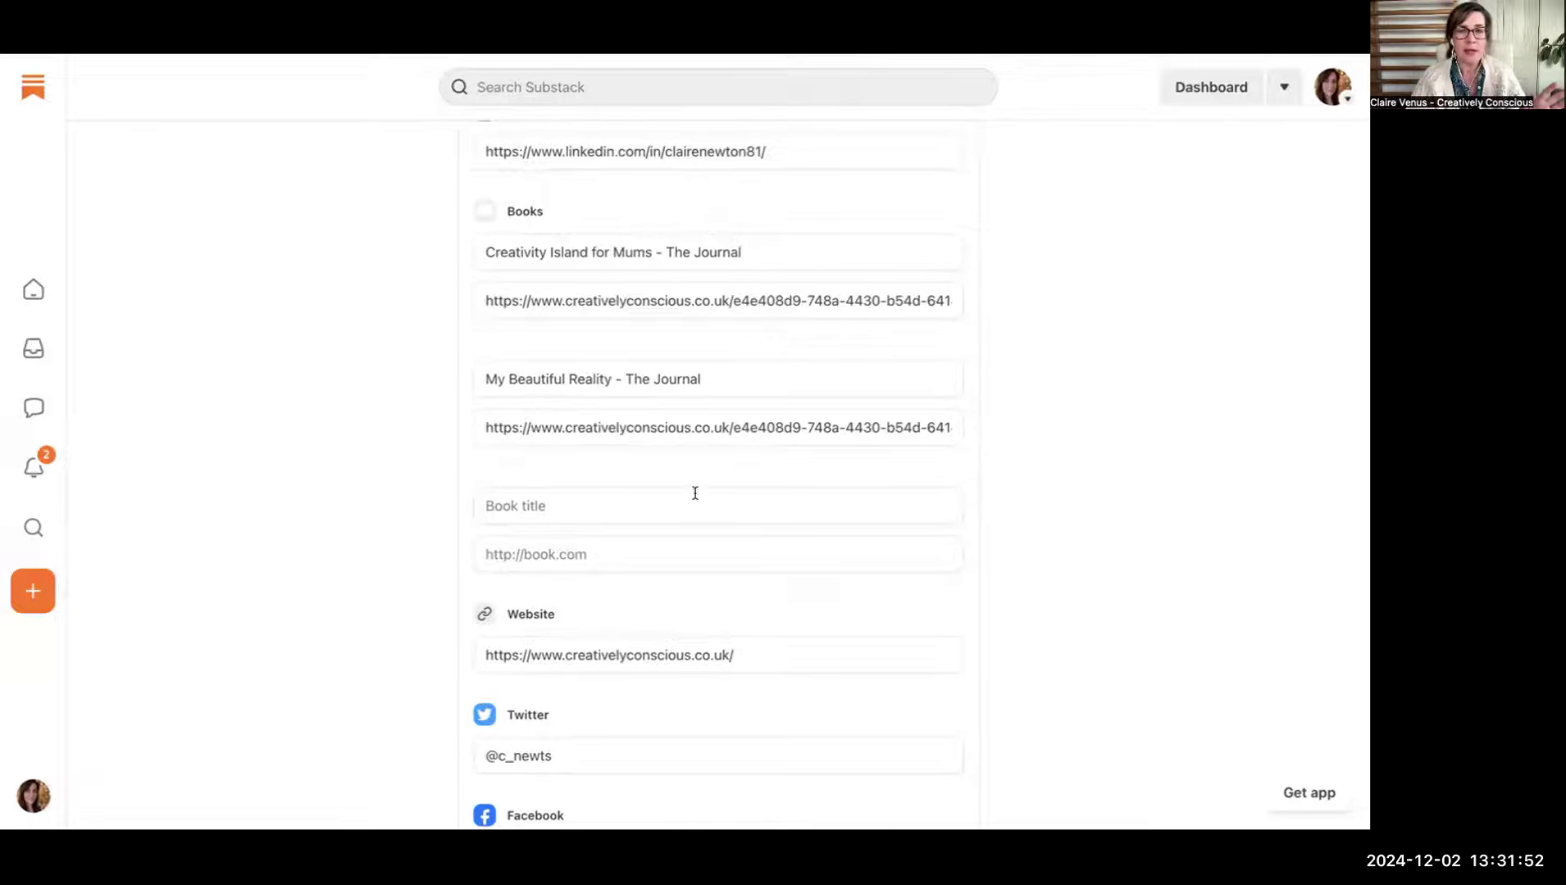
click(646, 498)
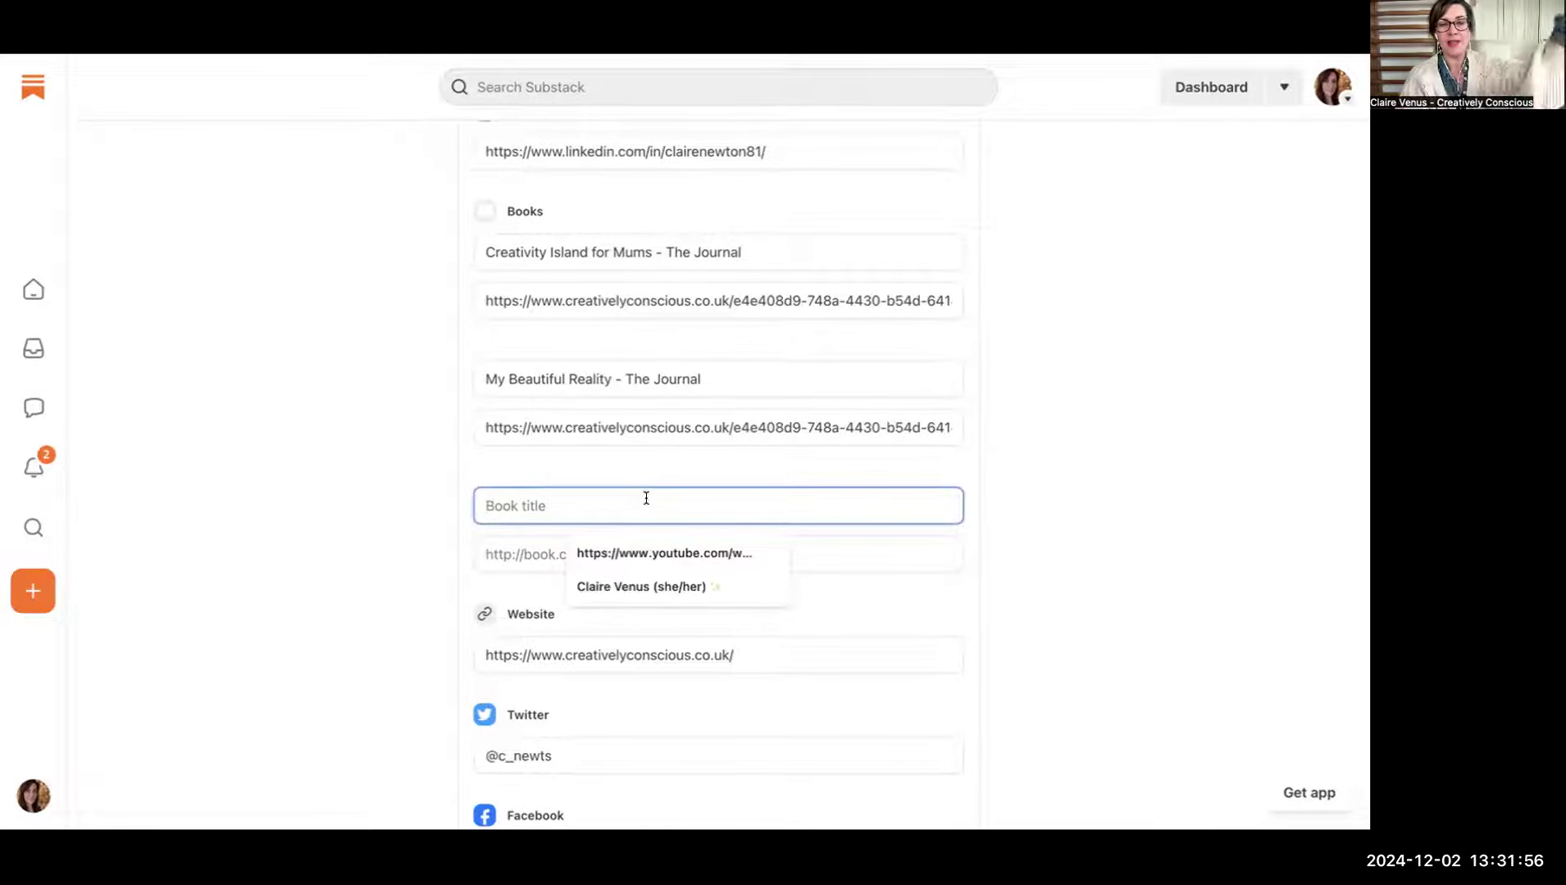
Step: Enter "How to Build a World Class Substack" as the title of the new book entry
text(How to )
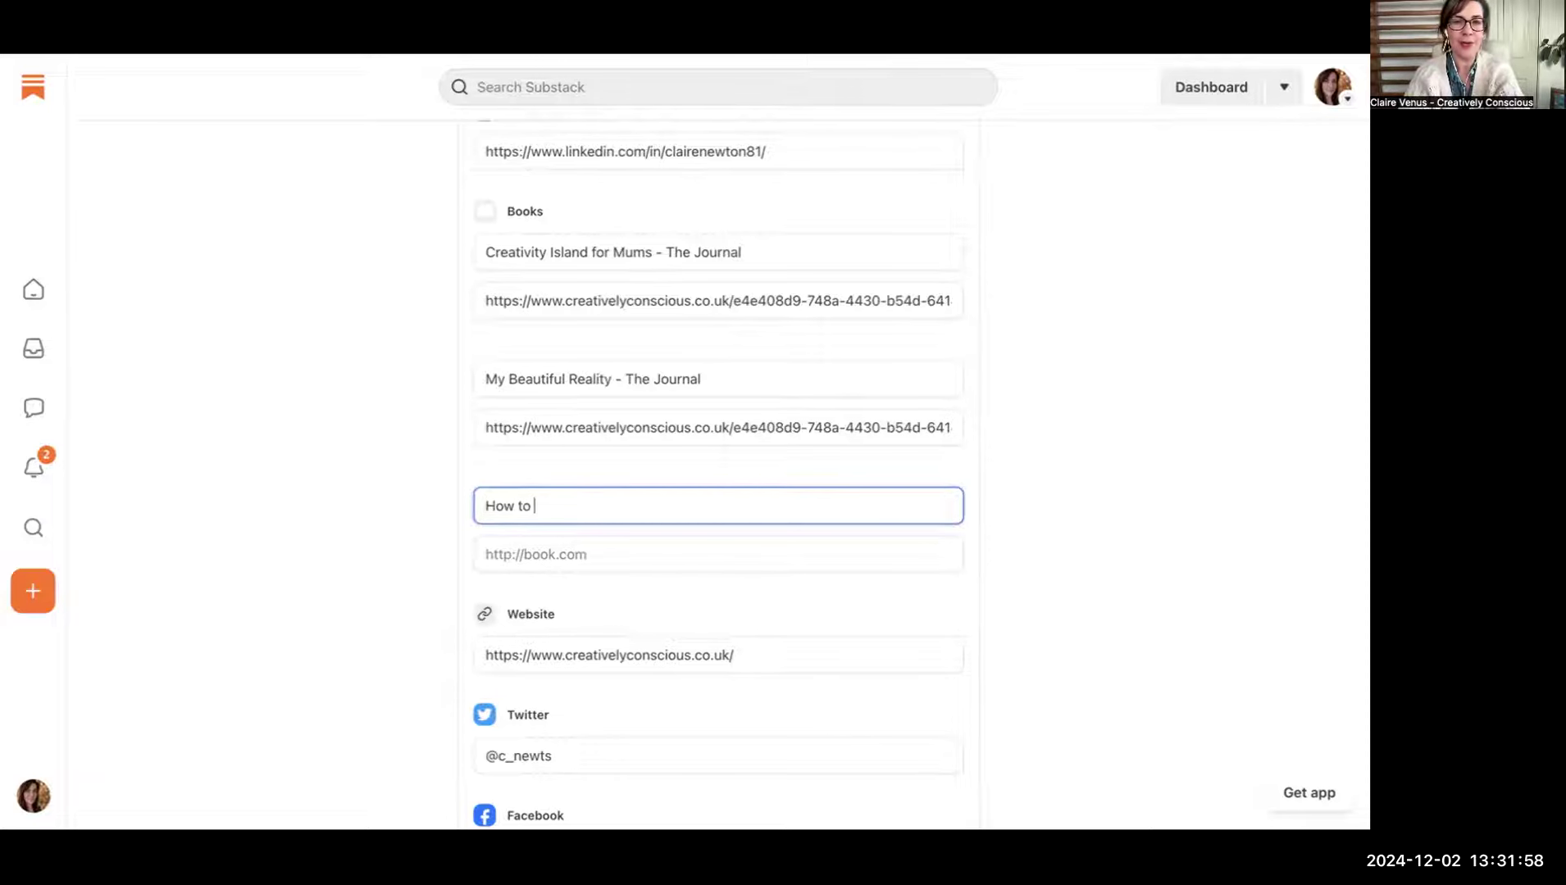
text(Build a W)
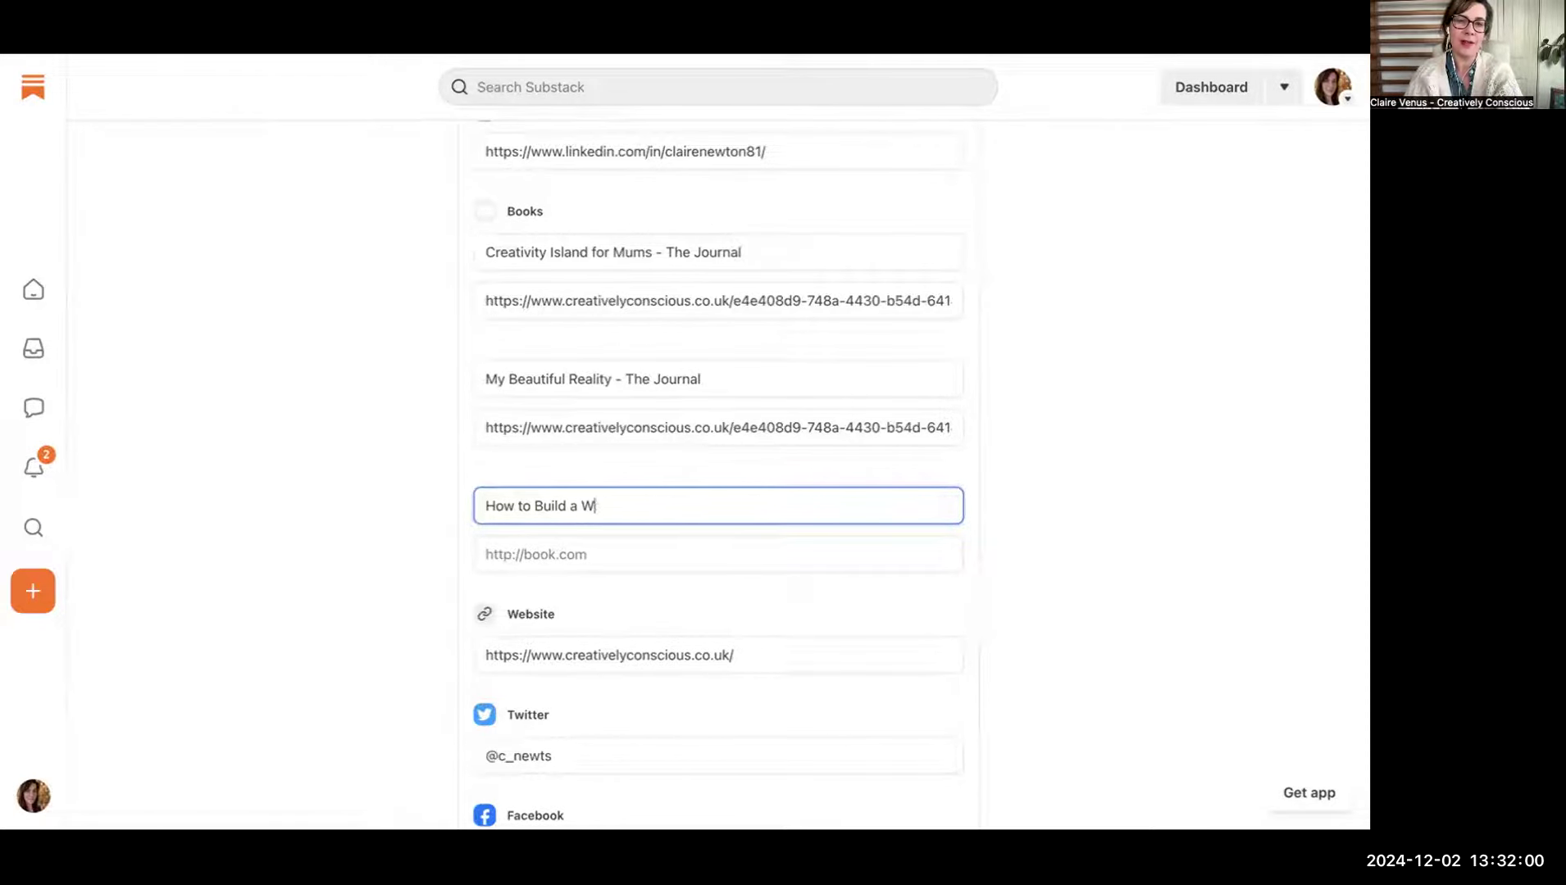
text(orld Class Substack)
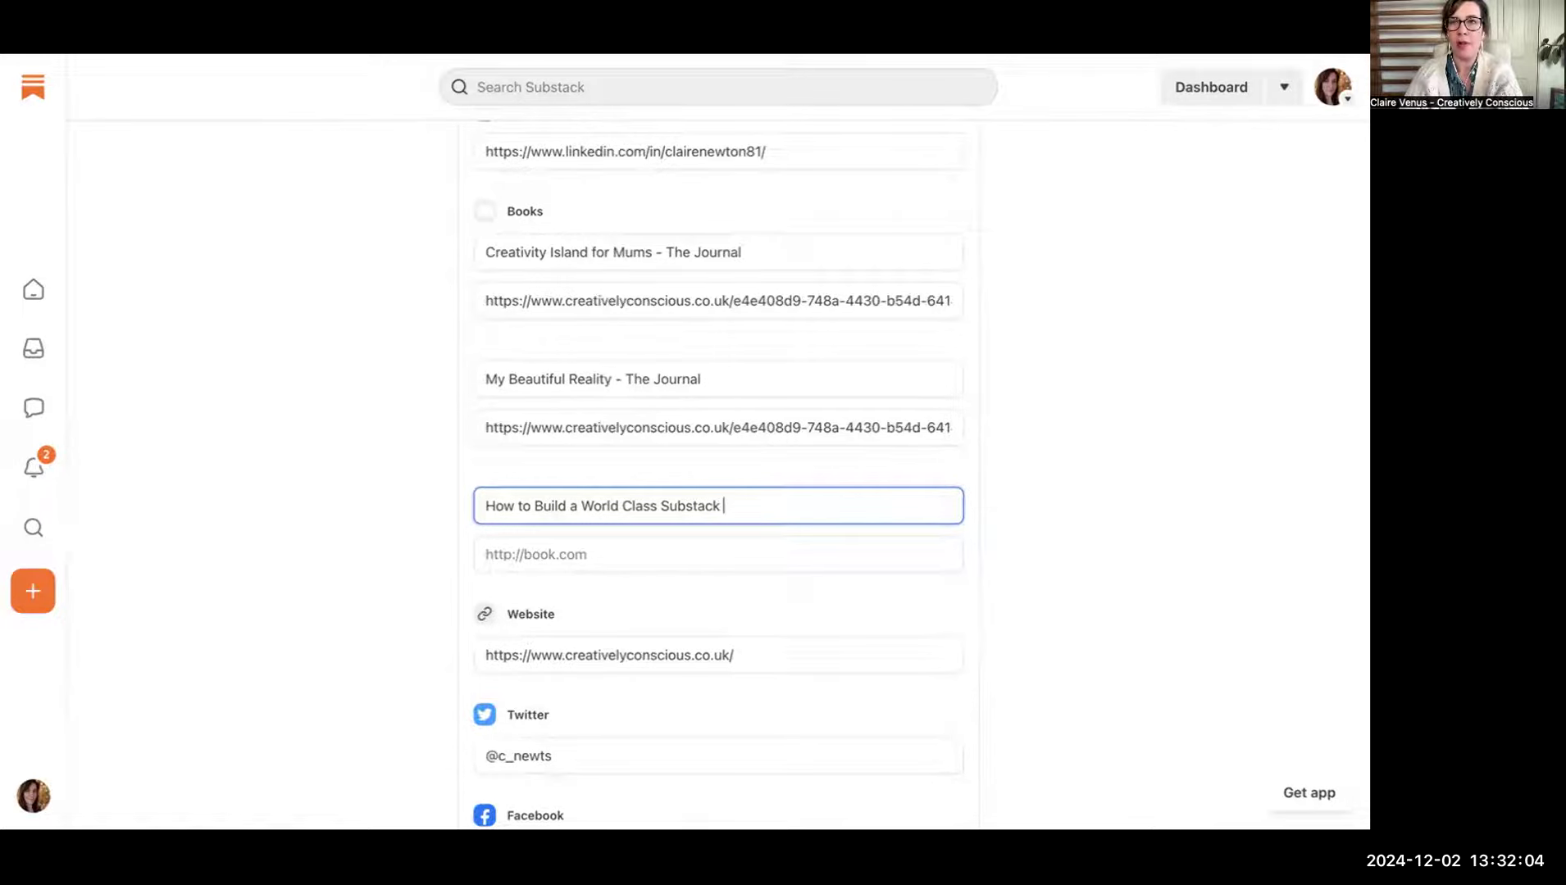
Step: Switch to Amazon in another browser tab and search for "how to build a world class substack"
key(ctrl+Tab)
text(ama)
key(Return)
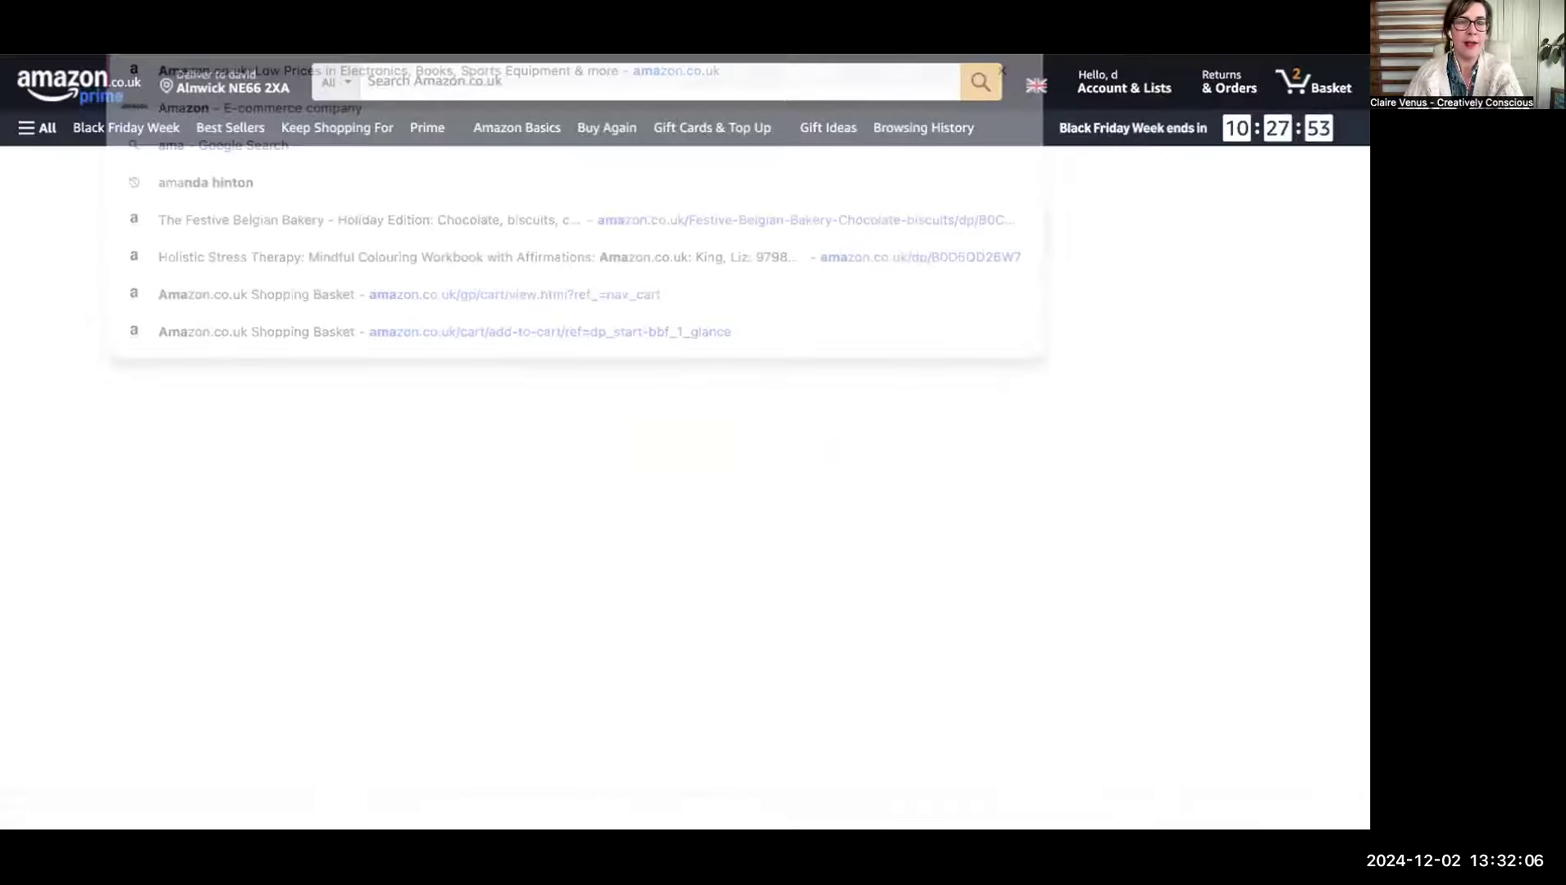
text(how)
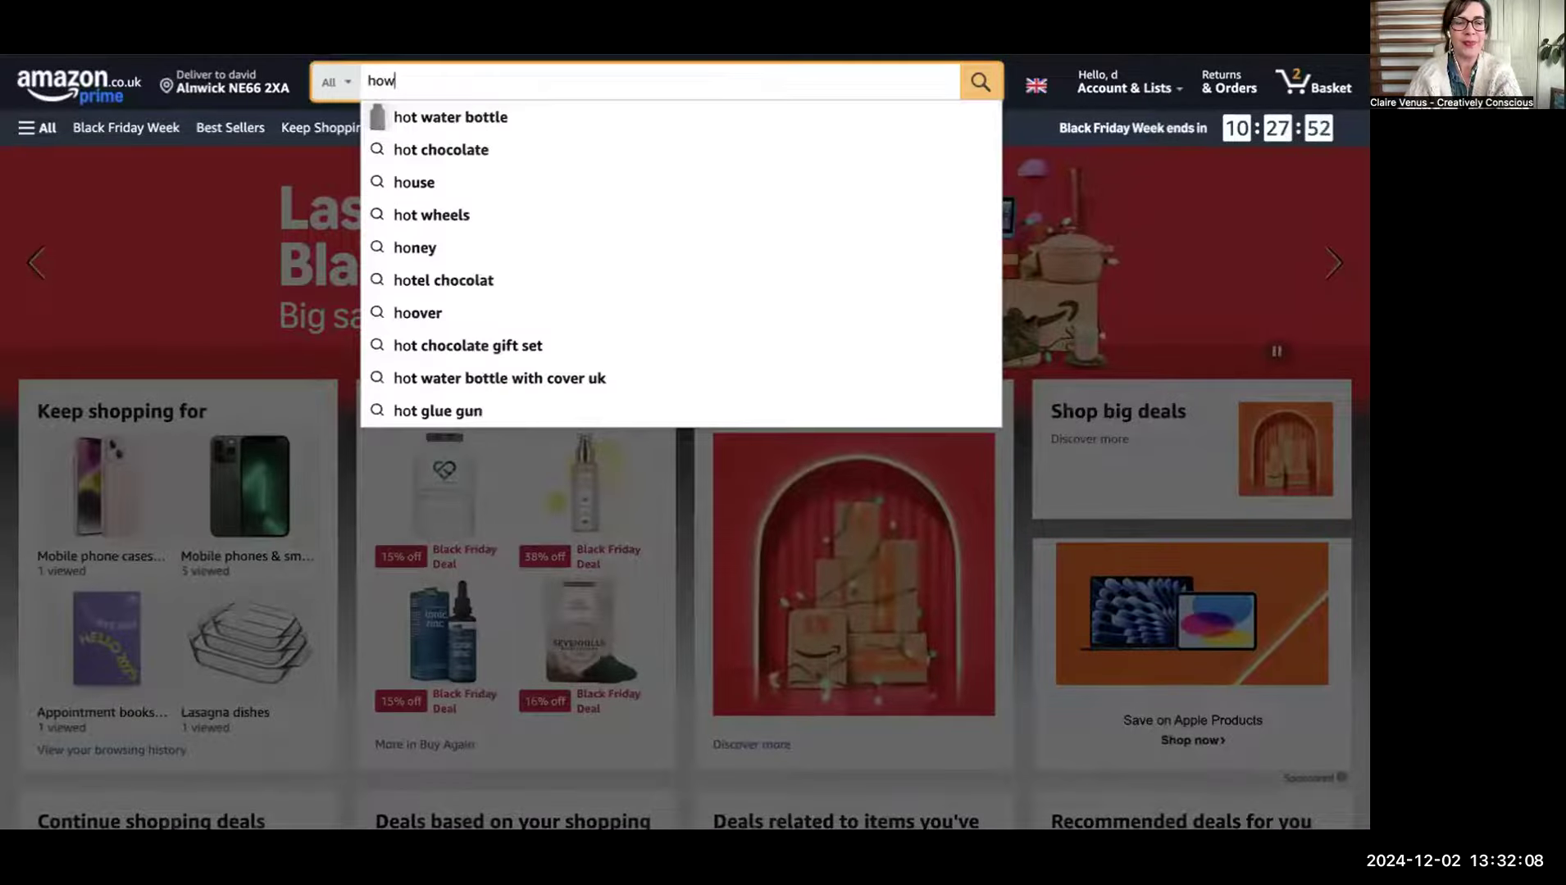
text( to build )
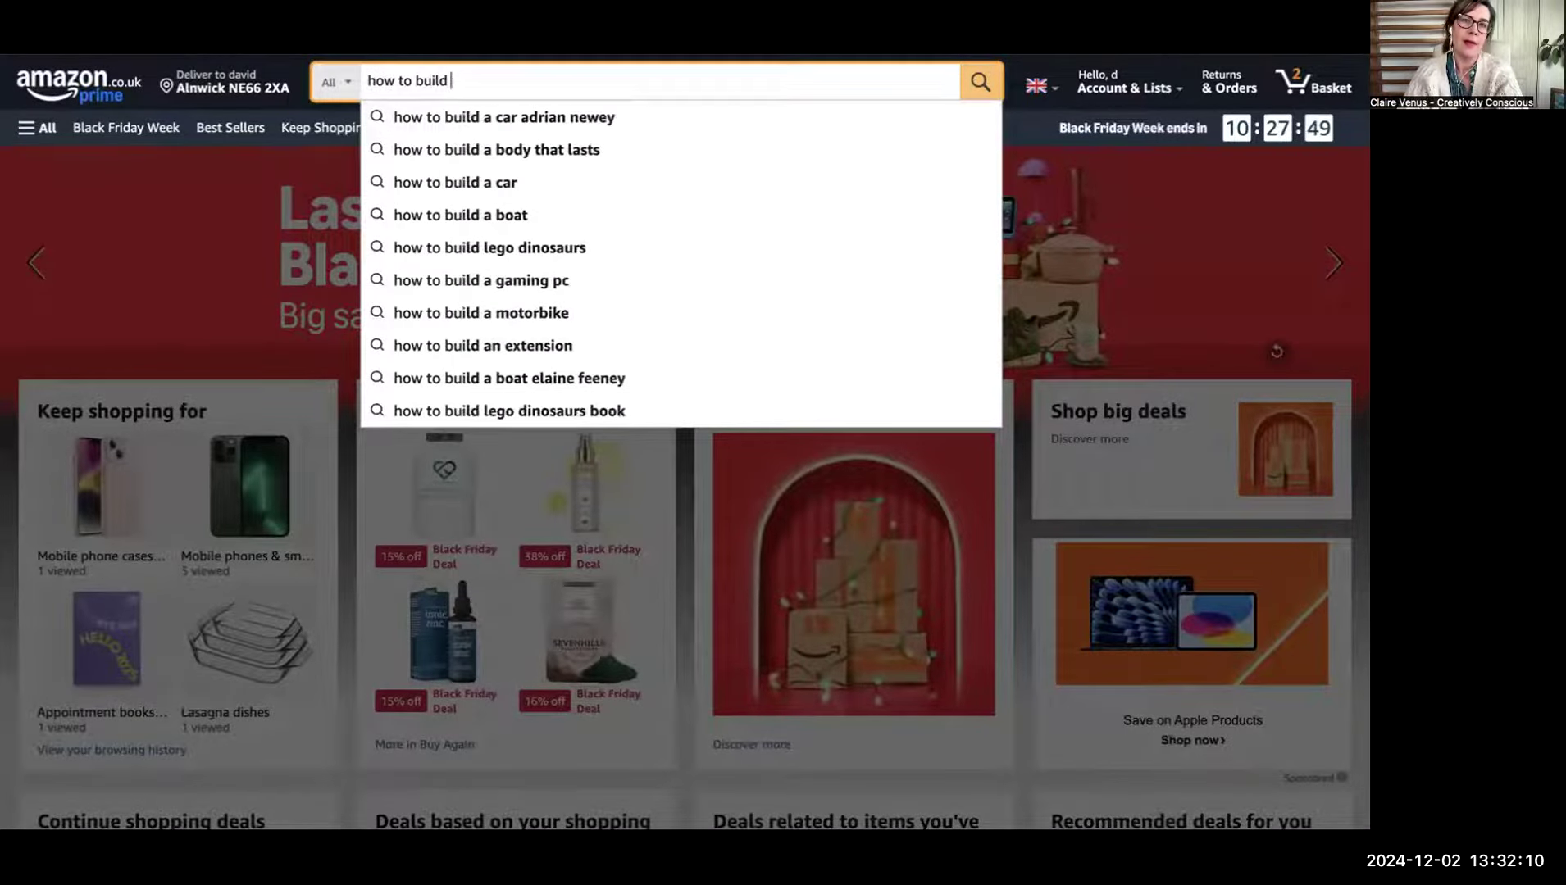
text(a world cl)
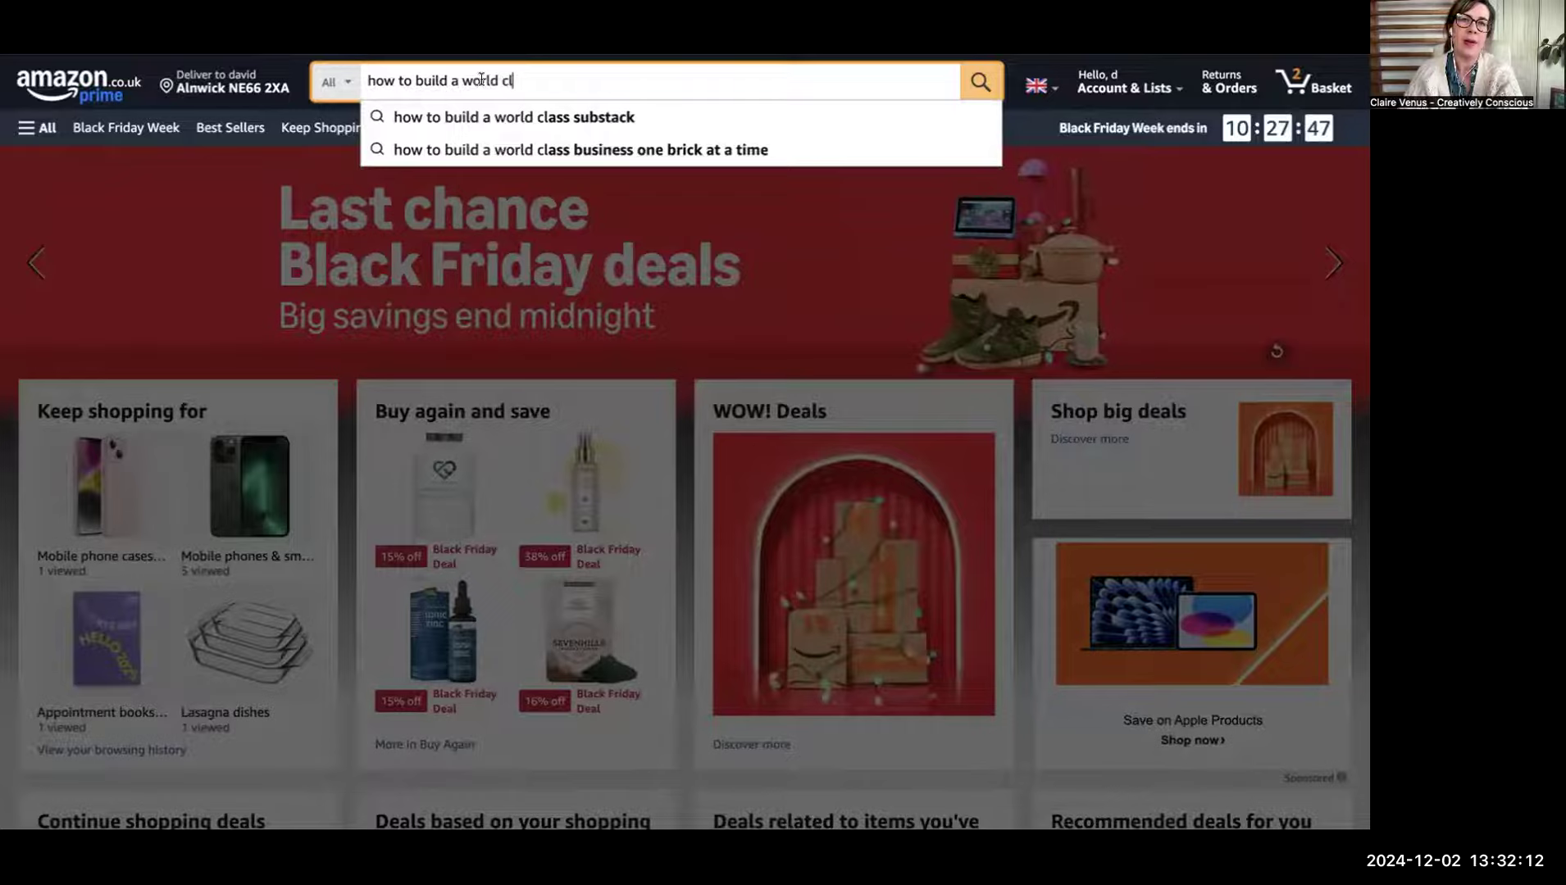
click(524, 118)
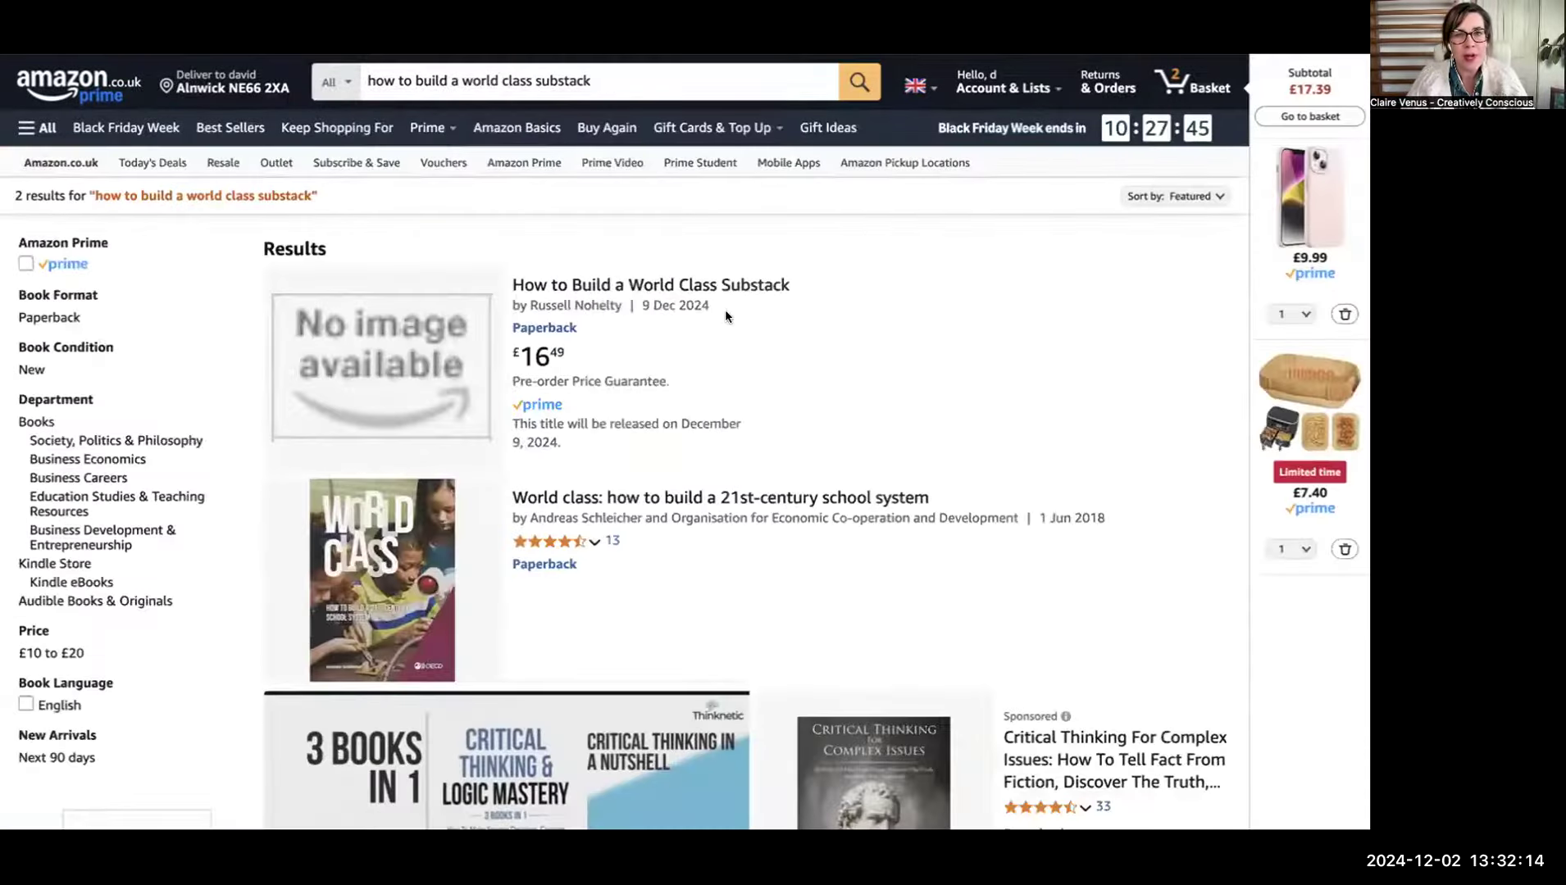
Step: Open the How to Build a World Class Substack paperback listing and copy its share link
click(677, 284)
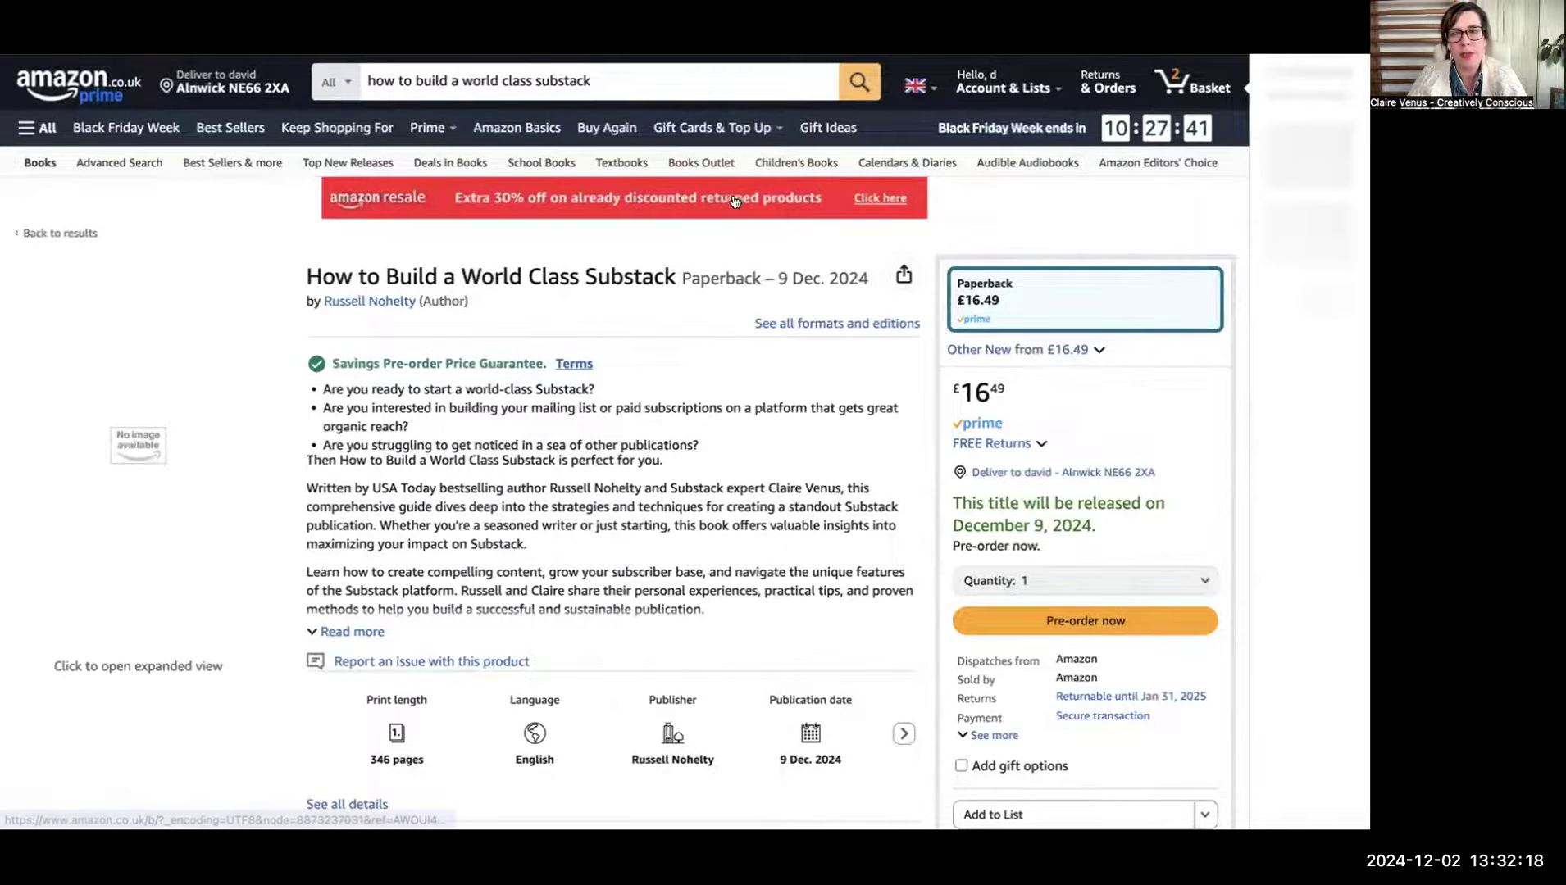
scroll(704, 400, down, 4)
scroll(704, 400, up, 4)
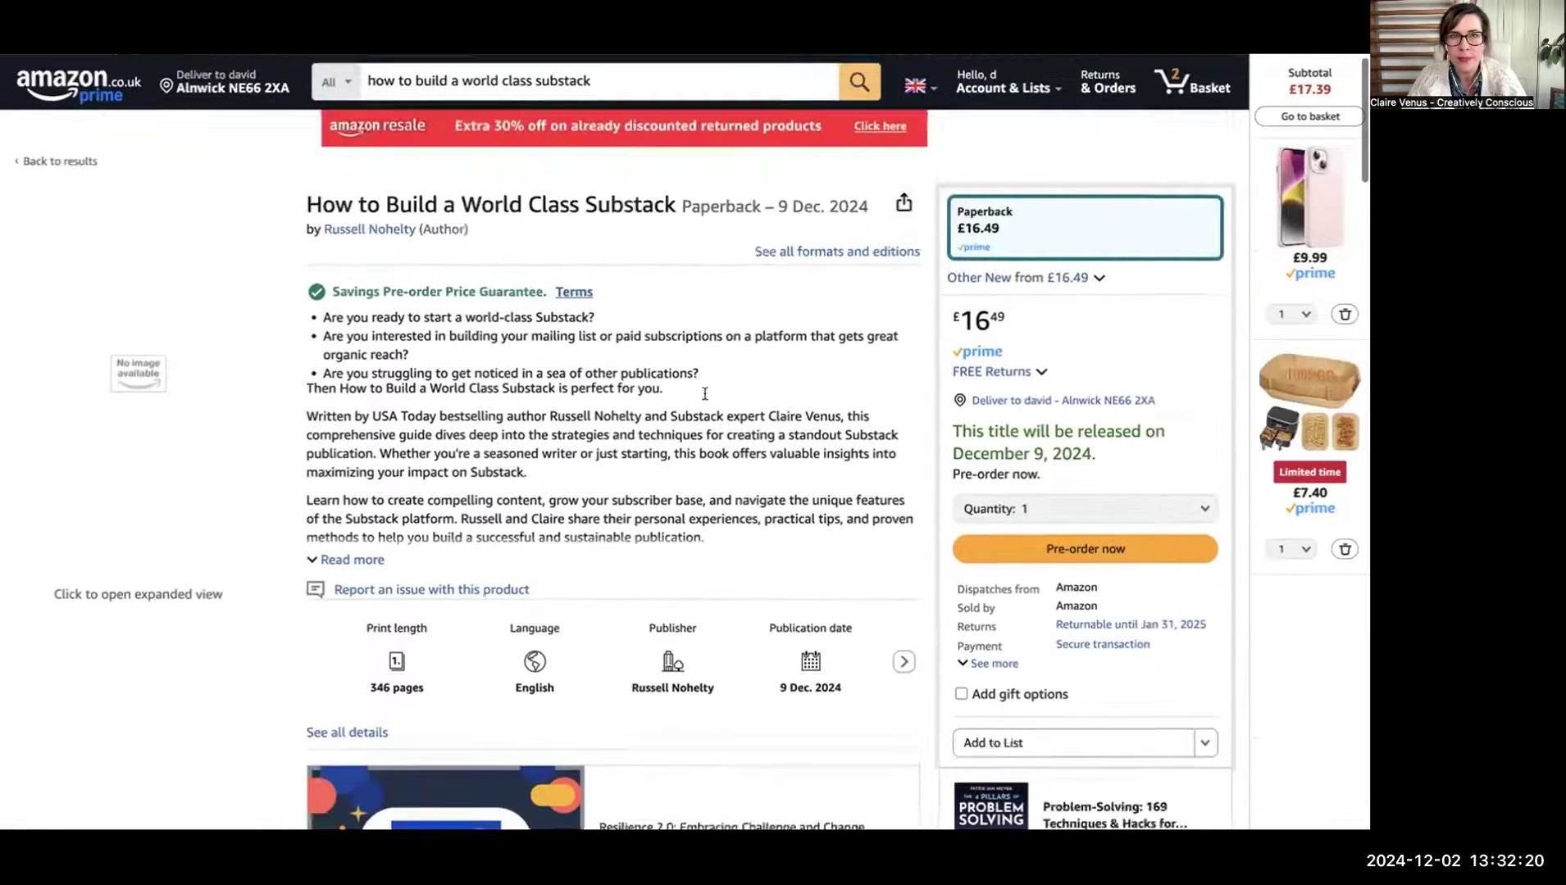
click(905, 275)
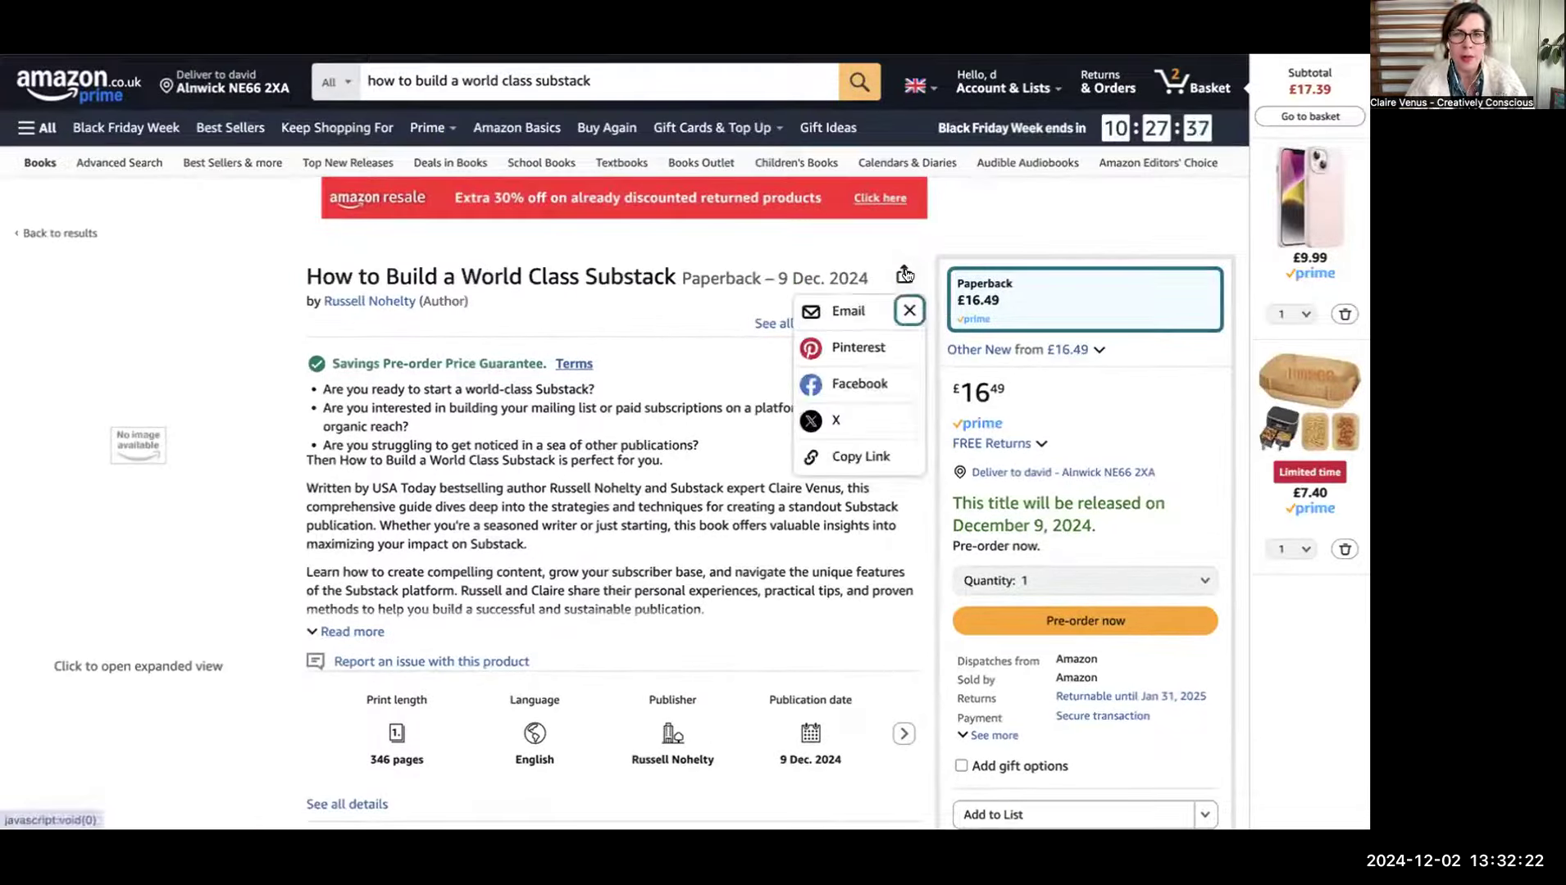
click(853, 458)
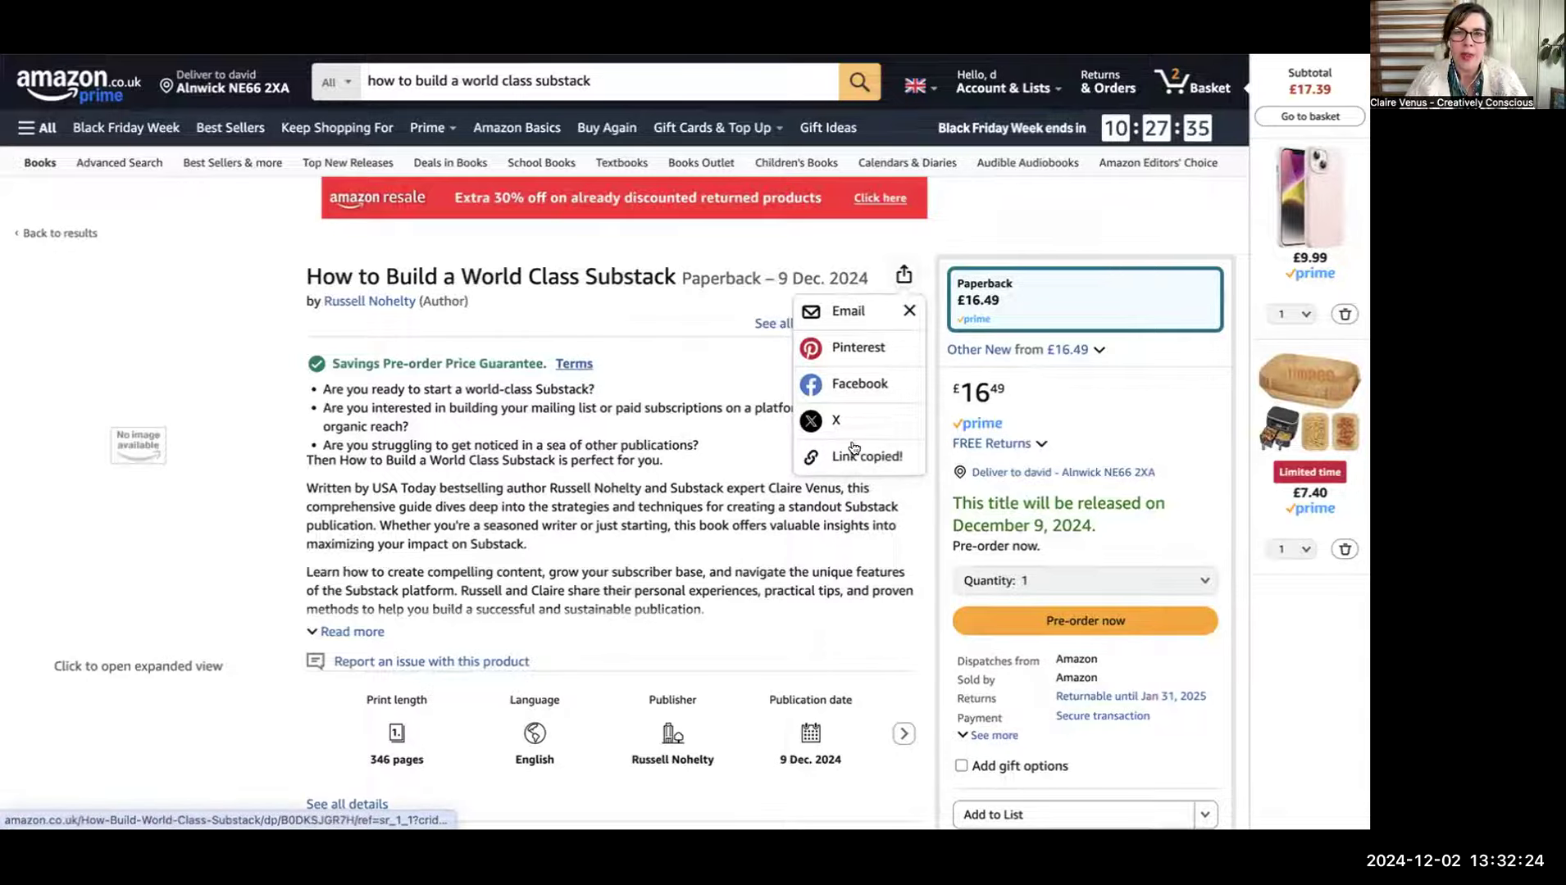
Step: Return to the Substack profile editor, paste the copied Amazon link as the new book's URL, and save the entry
mouse_move(922, 86)
key(ctrl+shift+Tab)
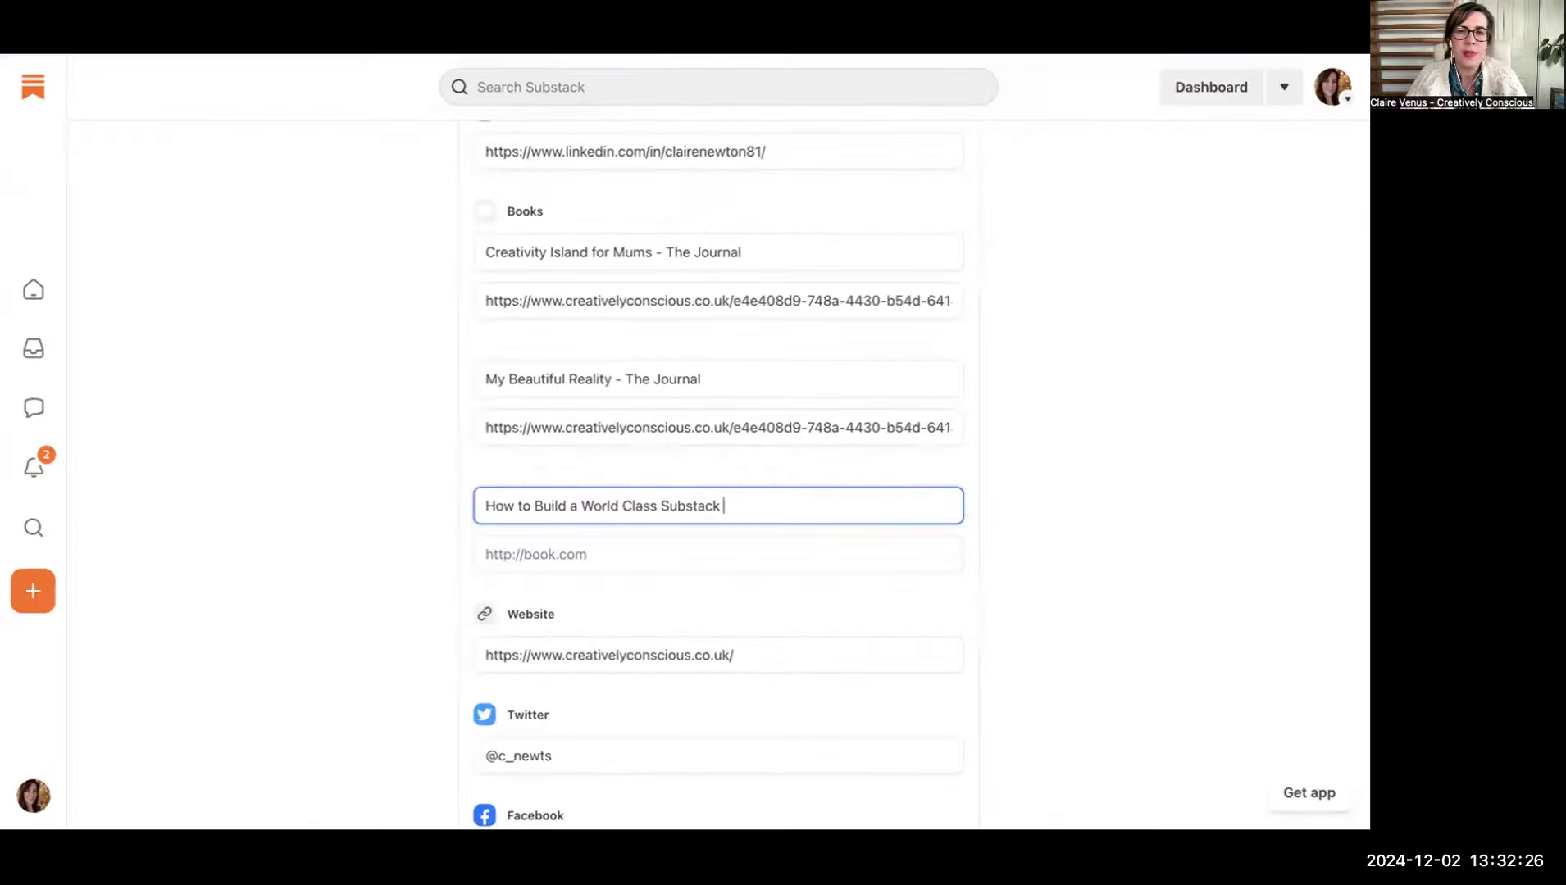
click(562, 550)
right_click(562, 548)
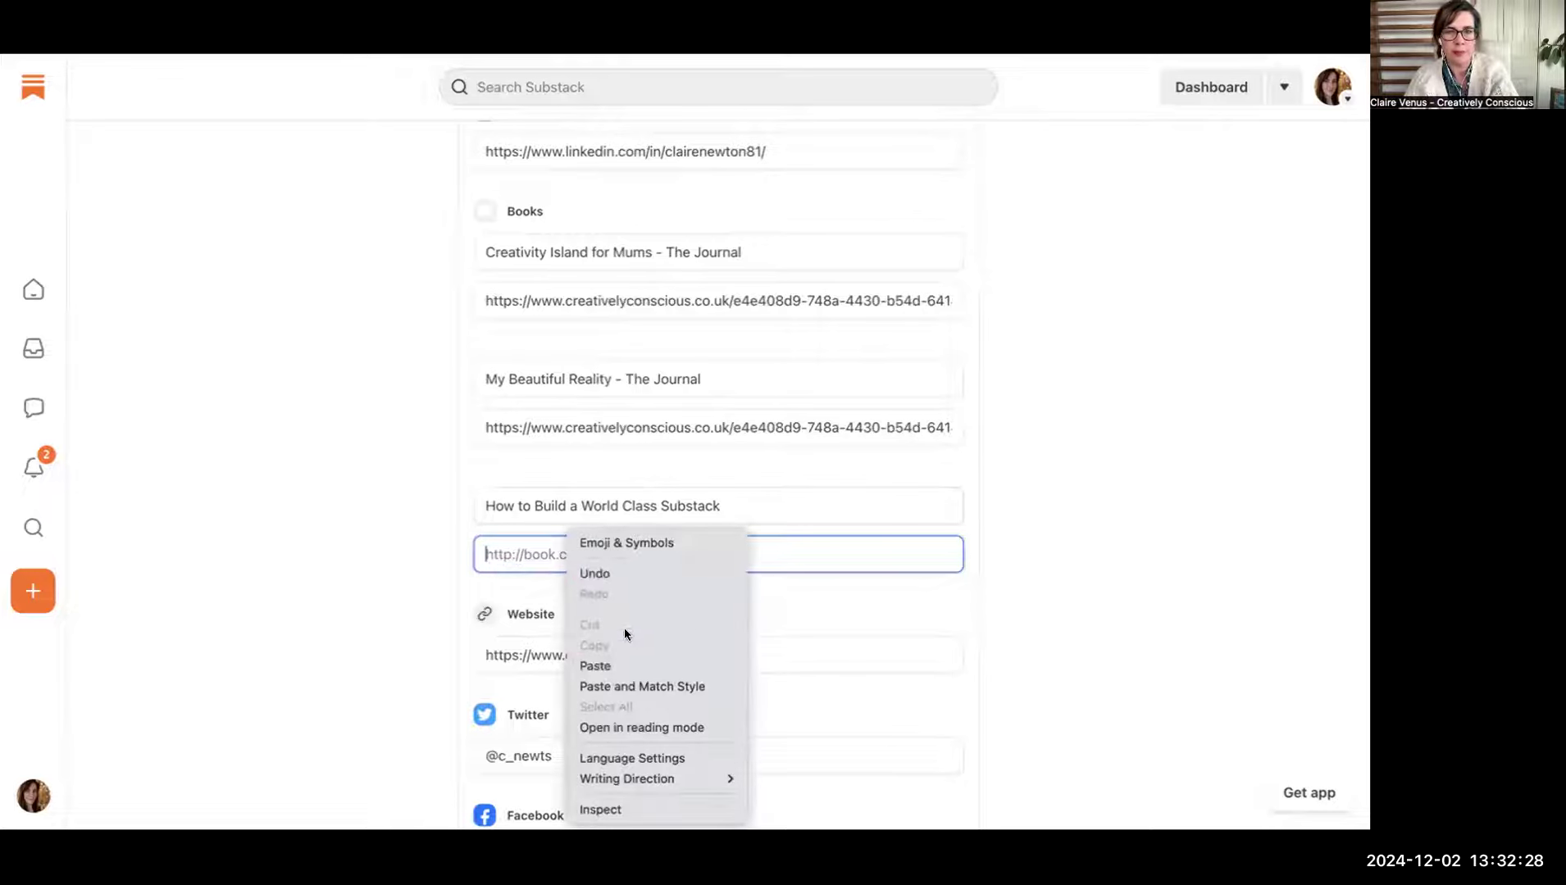
click(632, 659)
click(842, 602)
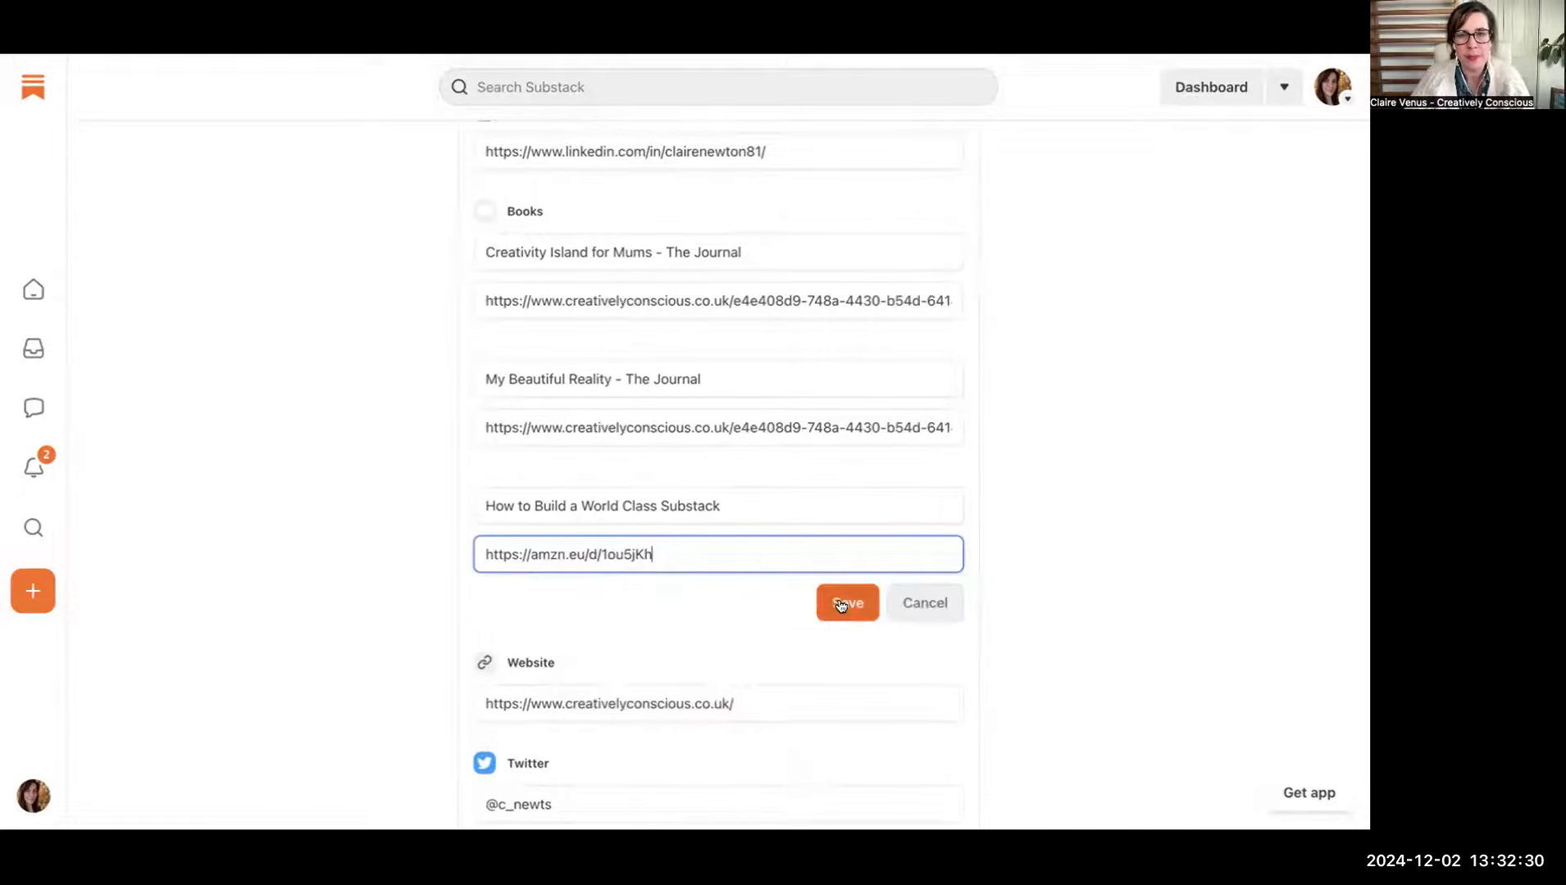
Step: Remove the Twitter username from the social links and save the change
scroll(841, 605, down, 2)
scroll(840, 605, down, 2)
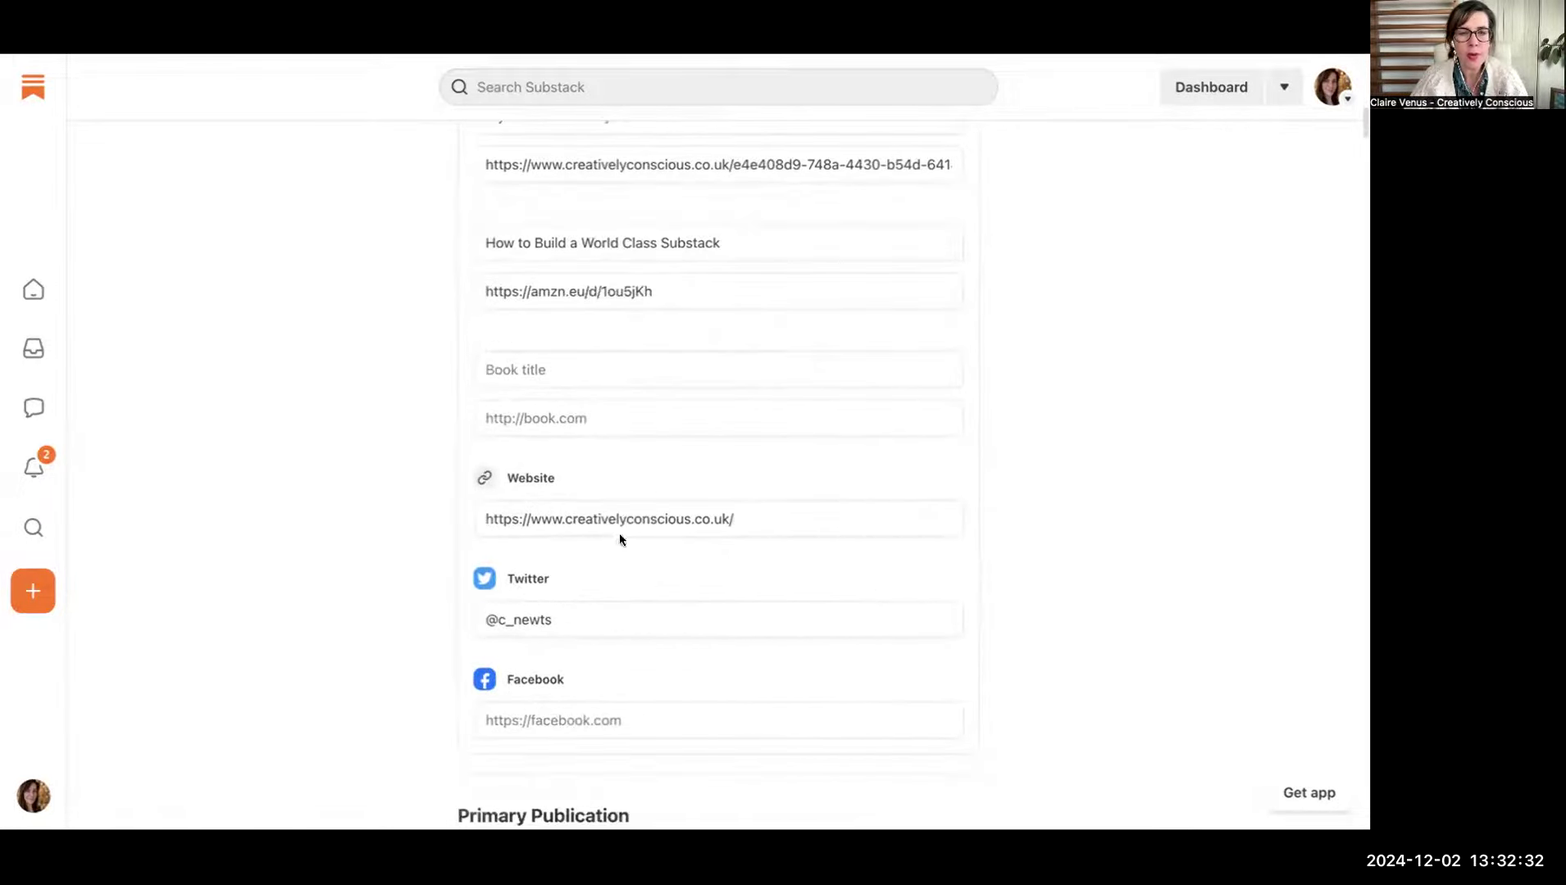
scroll(703, 589, down, 3)
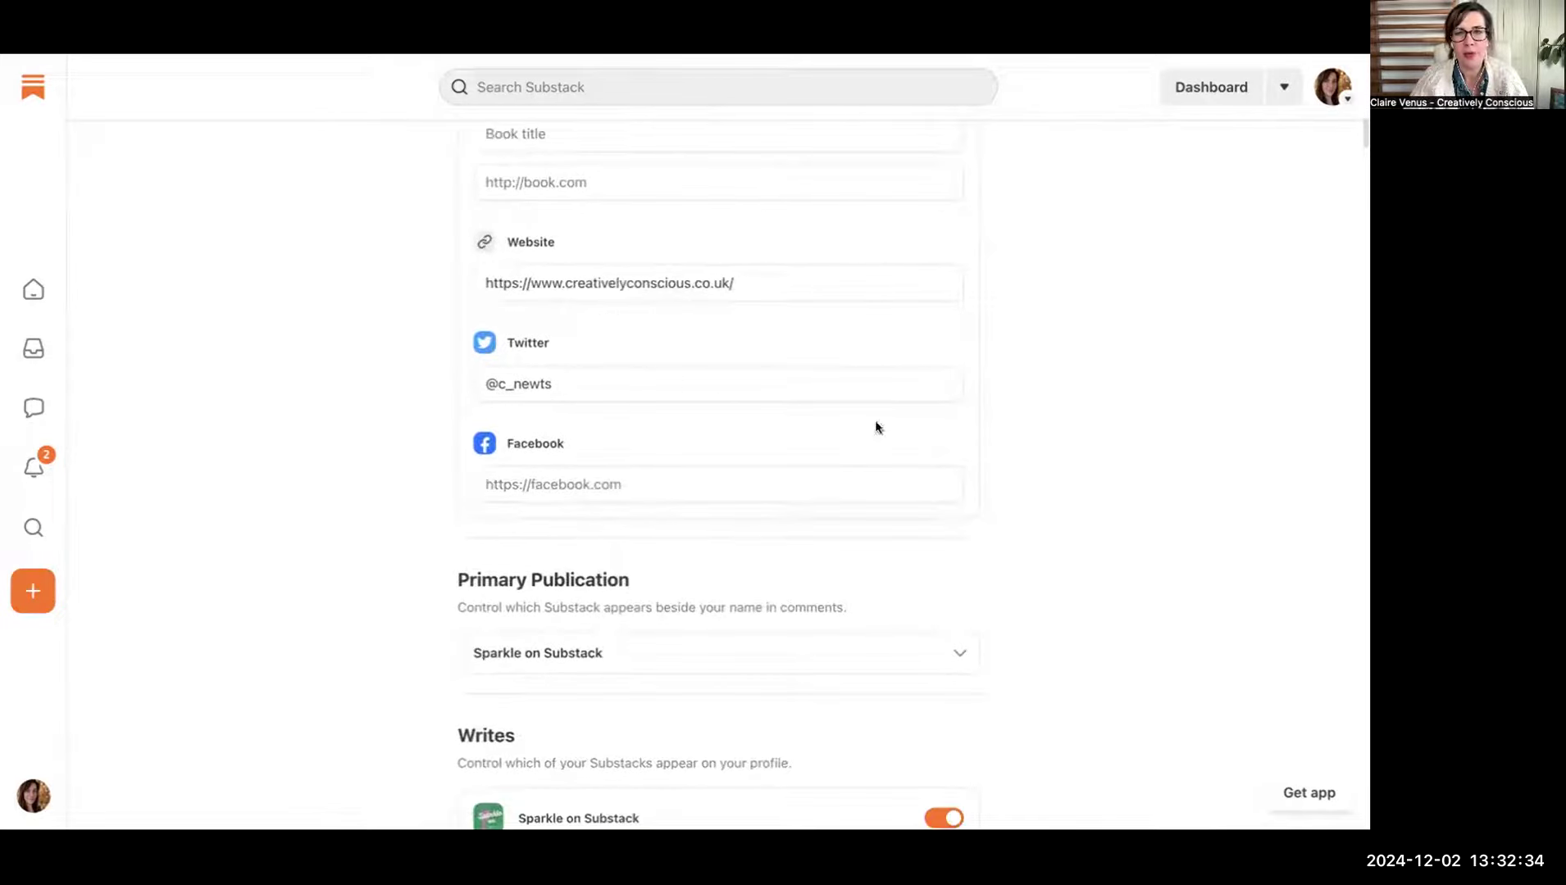
scroll(807, 449, down, 2)
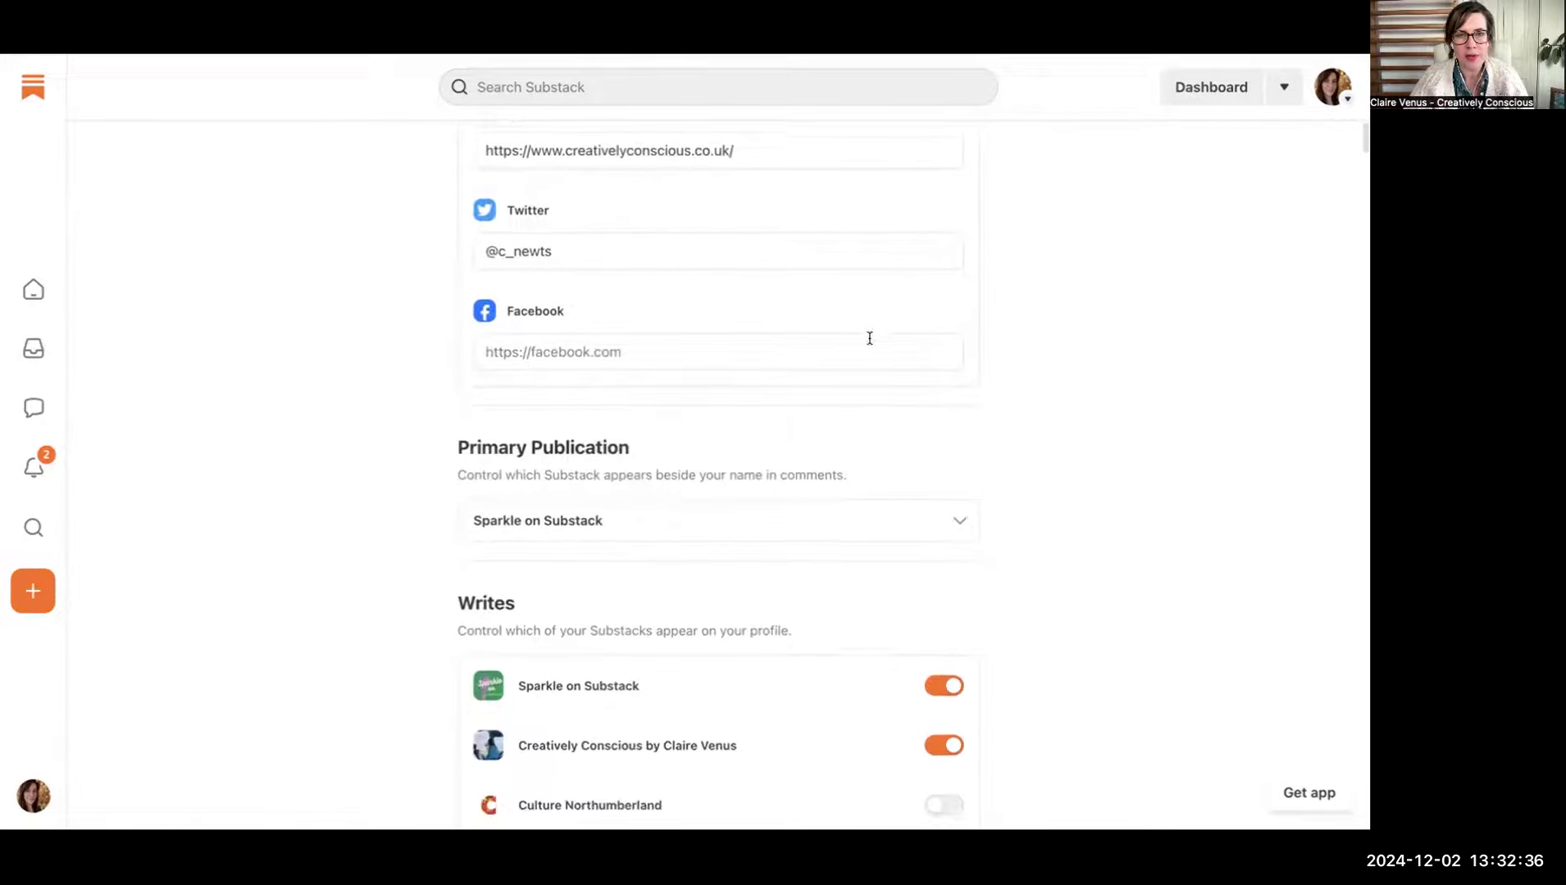
triple_click(577, 237)
key(BackSpace)
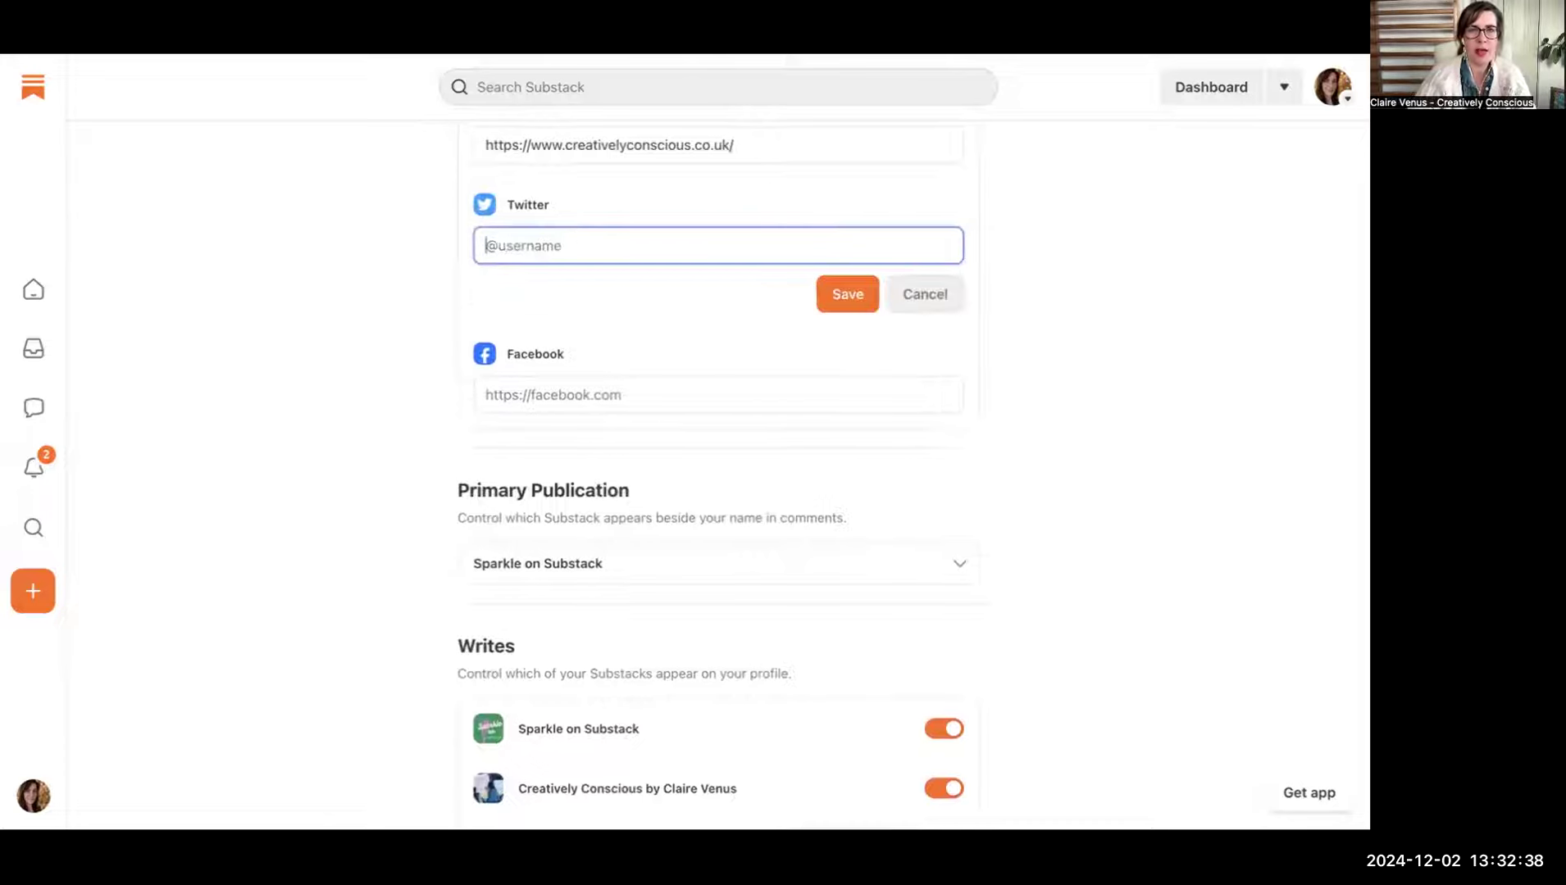
click(849, 295)
Step: Review the primary publication options, the Writes and Reads visibility lists, and the privacy settings for the profile
scroll(764, 331, down, 2)
scroll(763, 330, down, 1)
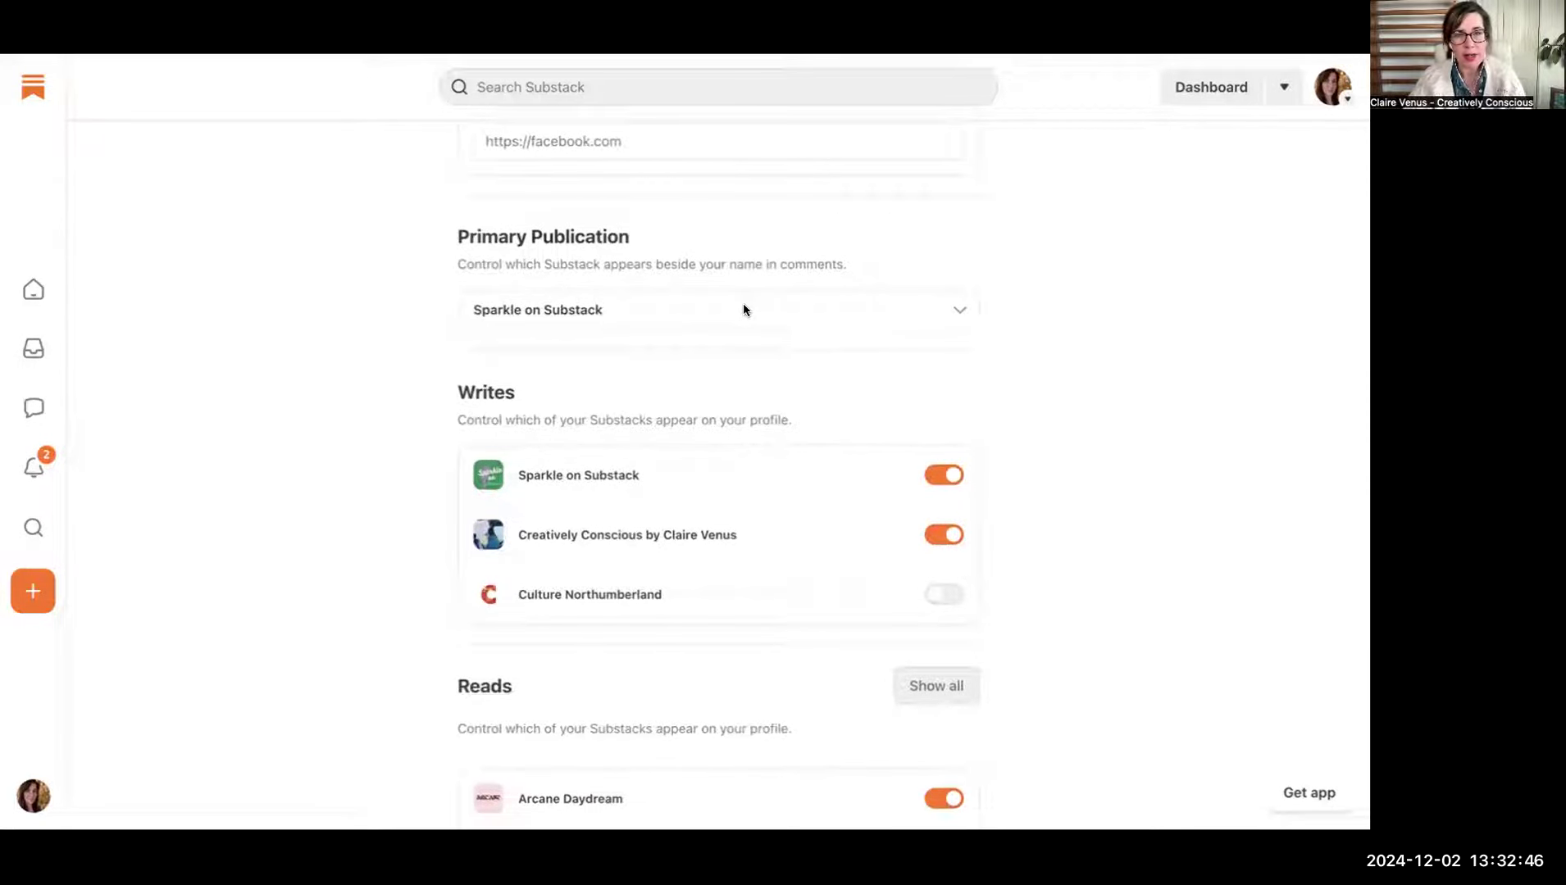
click(722, 310)
click(722, 305)
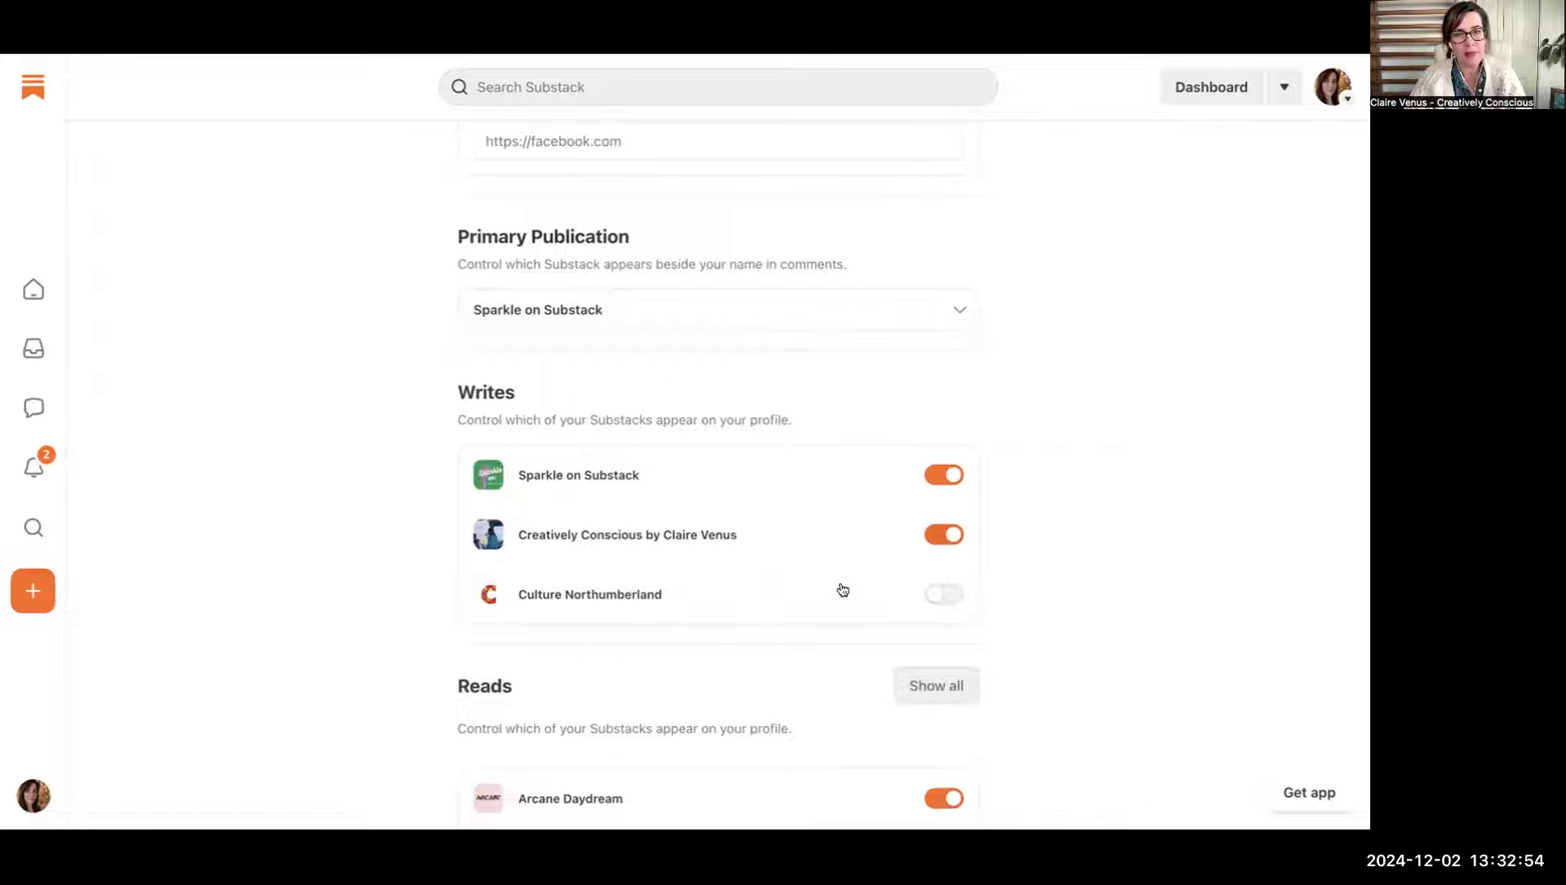
scroll(839, 591, down, 2)
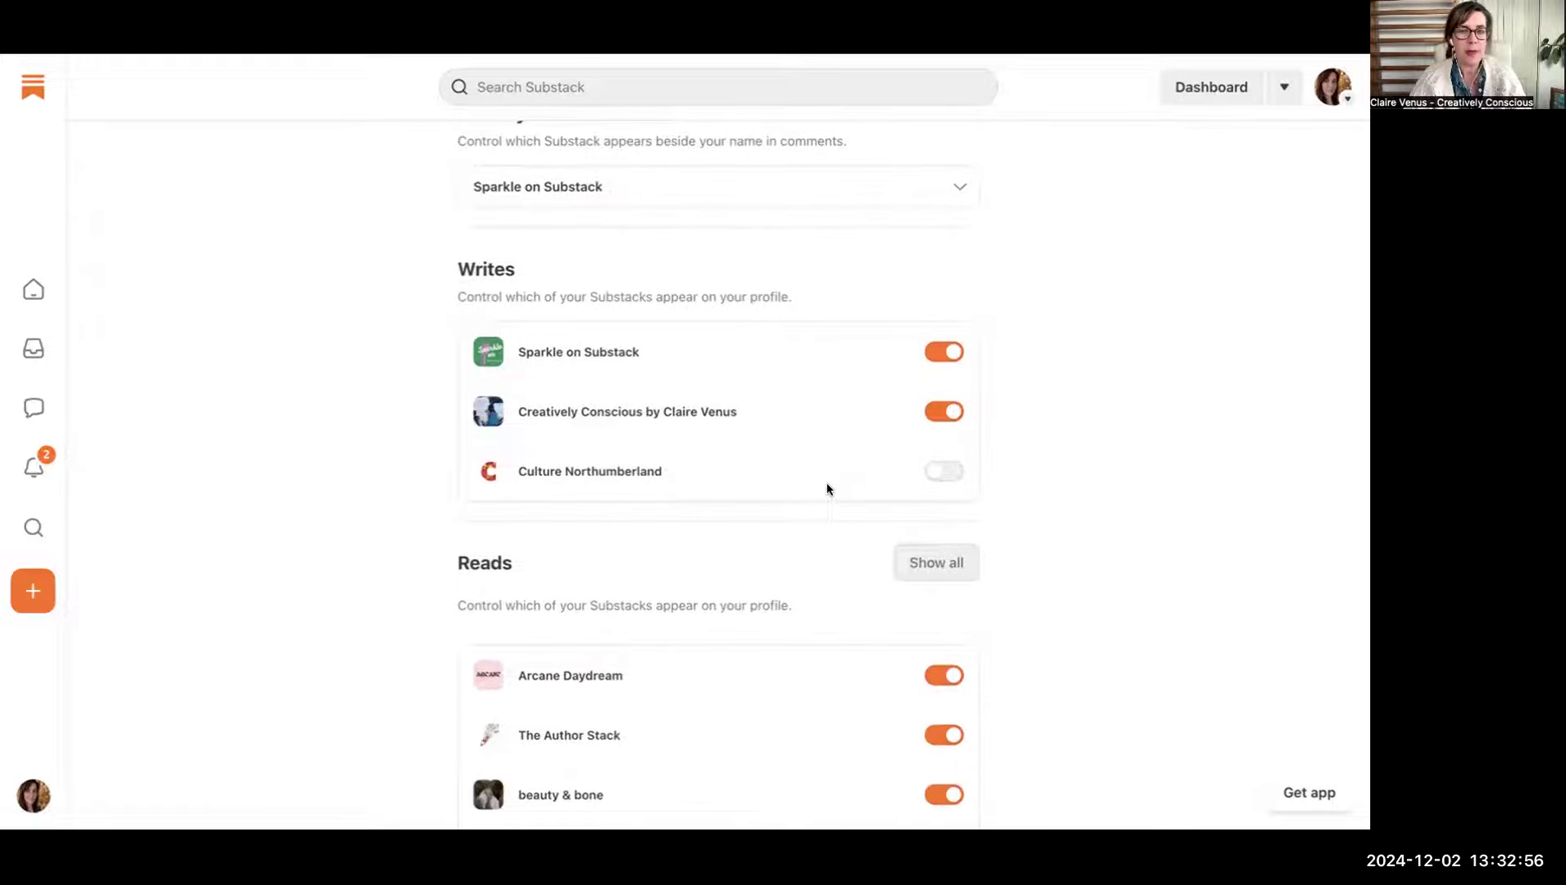
scroll(728, 573, down, 20)
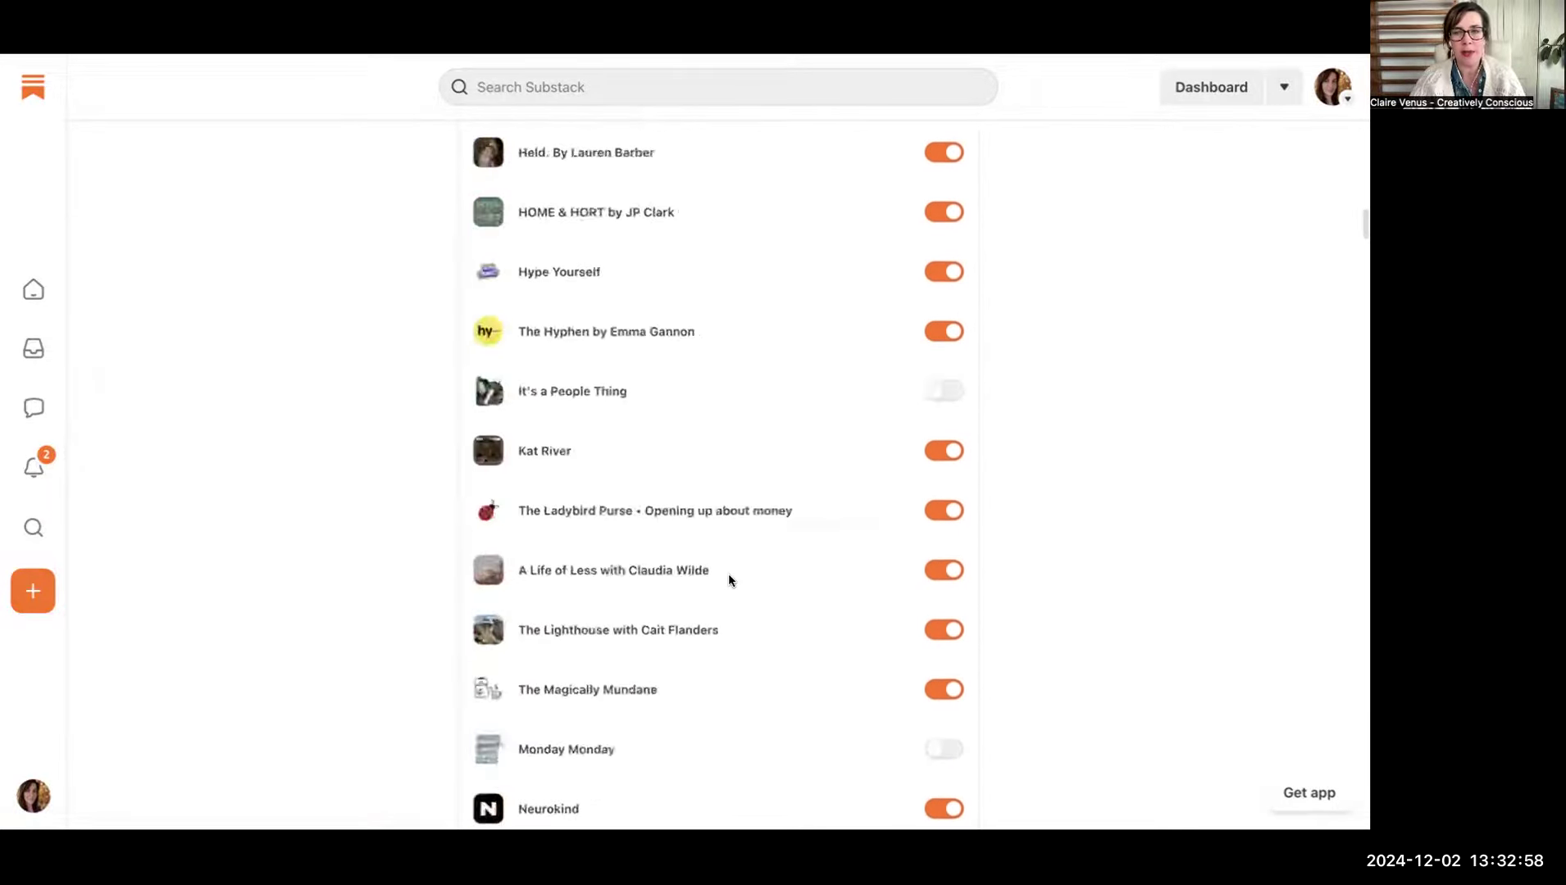
scroll(728, 581, down, 20)
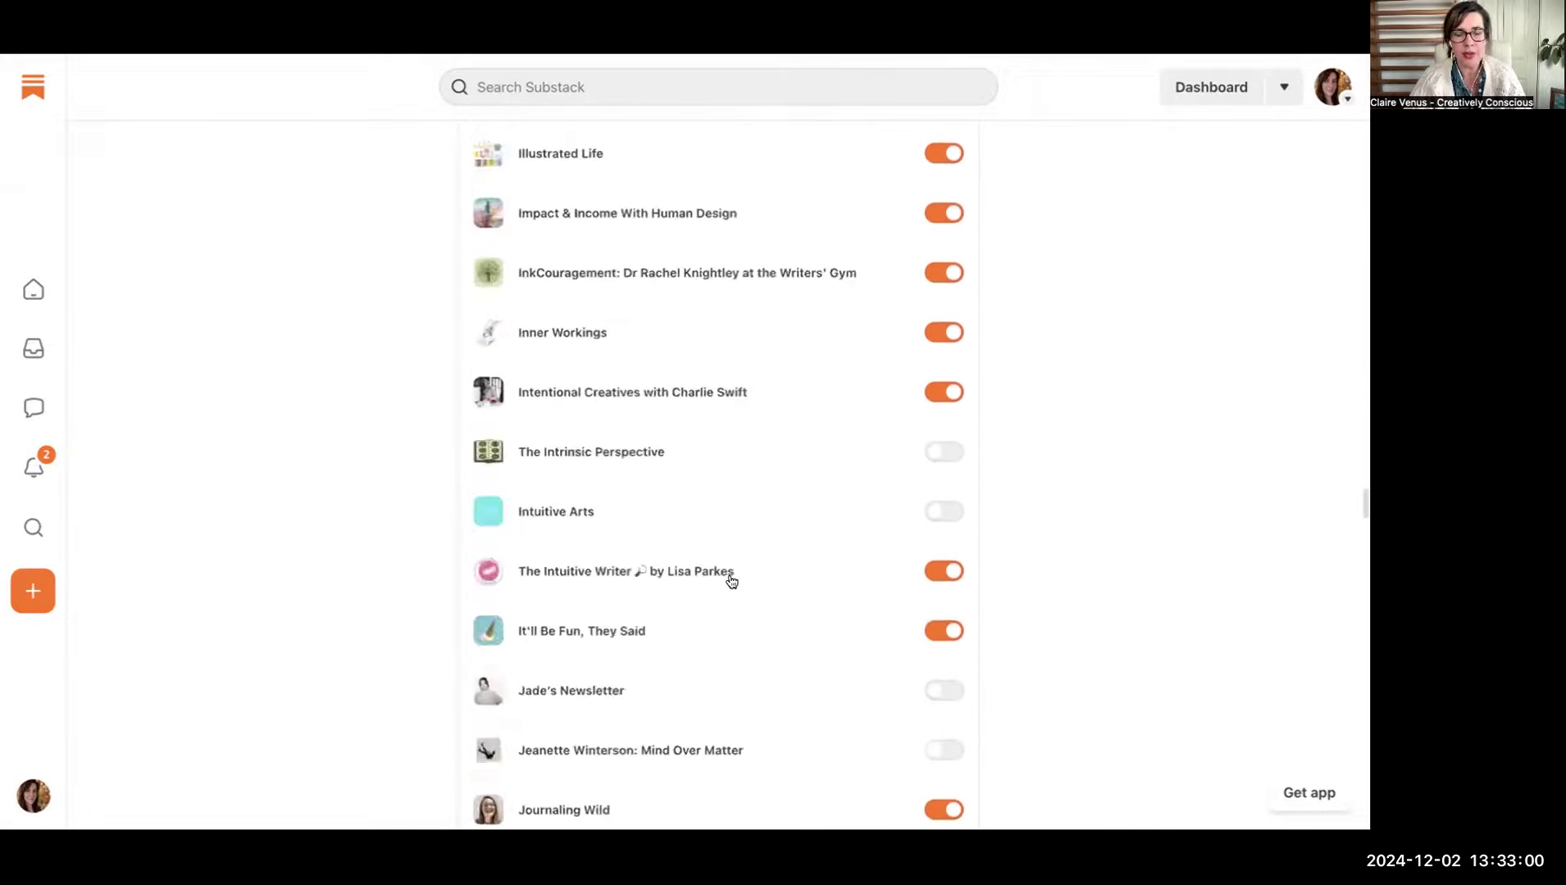
scroll(728, 581, down, 20)
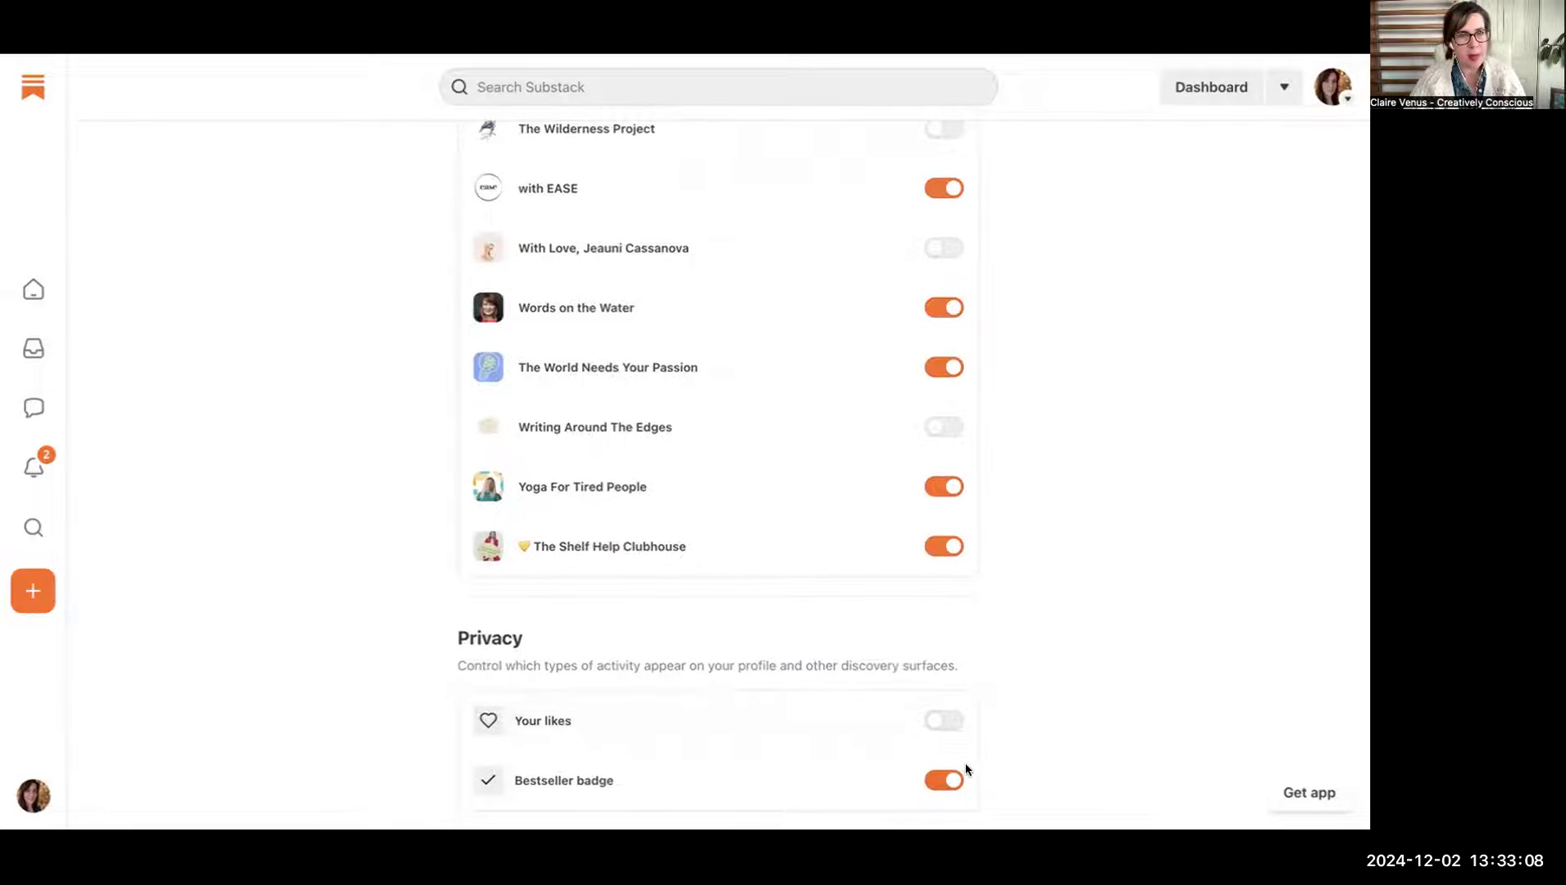
Step: Finish editing the profile and return to the public profile page
scroll(855, 727, up, 10)
scroll(856, 726, up, 20)
scroll(854, 732, up, 20)
scroll(854, 732, up, 15)
scroll(857, 733, down, 10)
scroll(855, 732, up, 15)
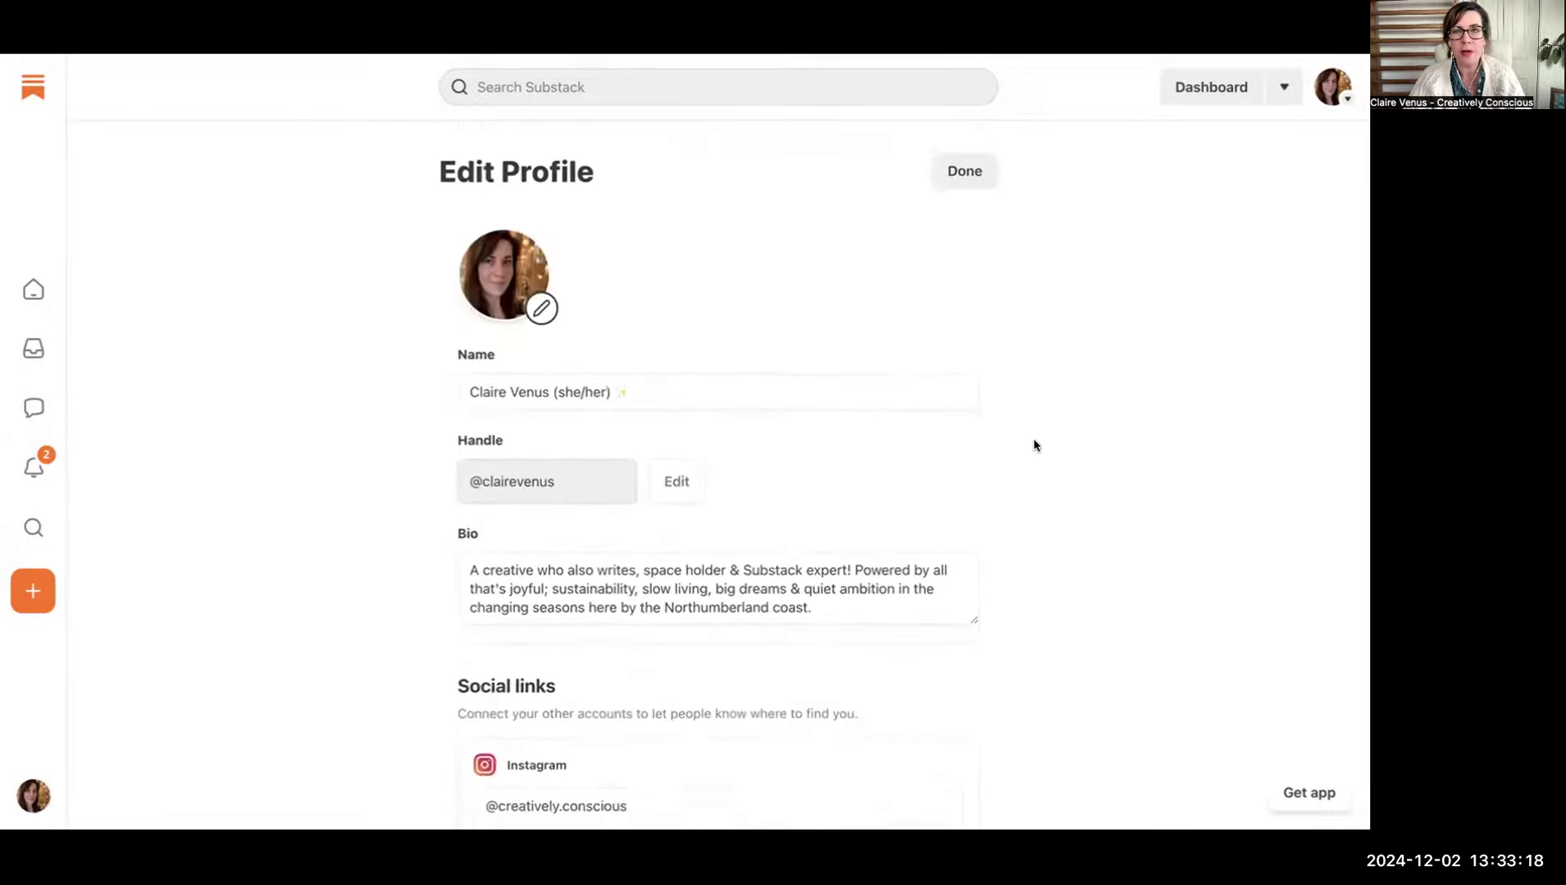
click(971, 170)
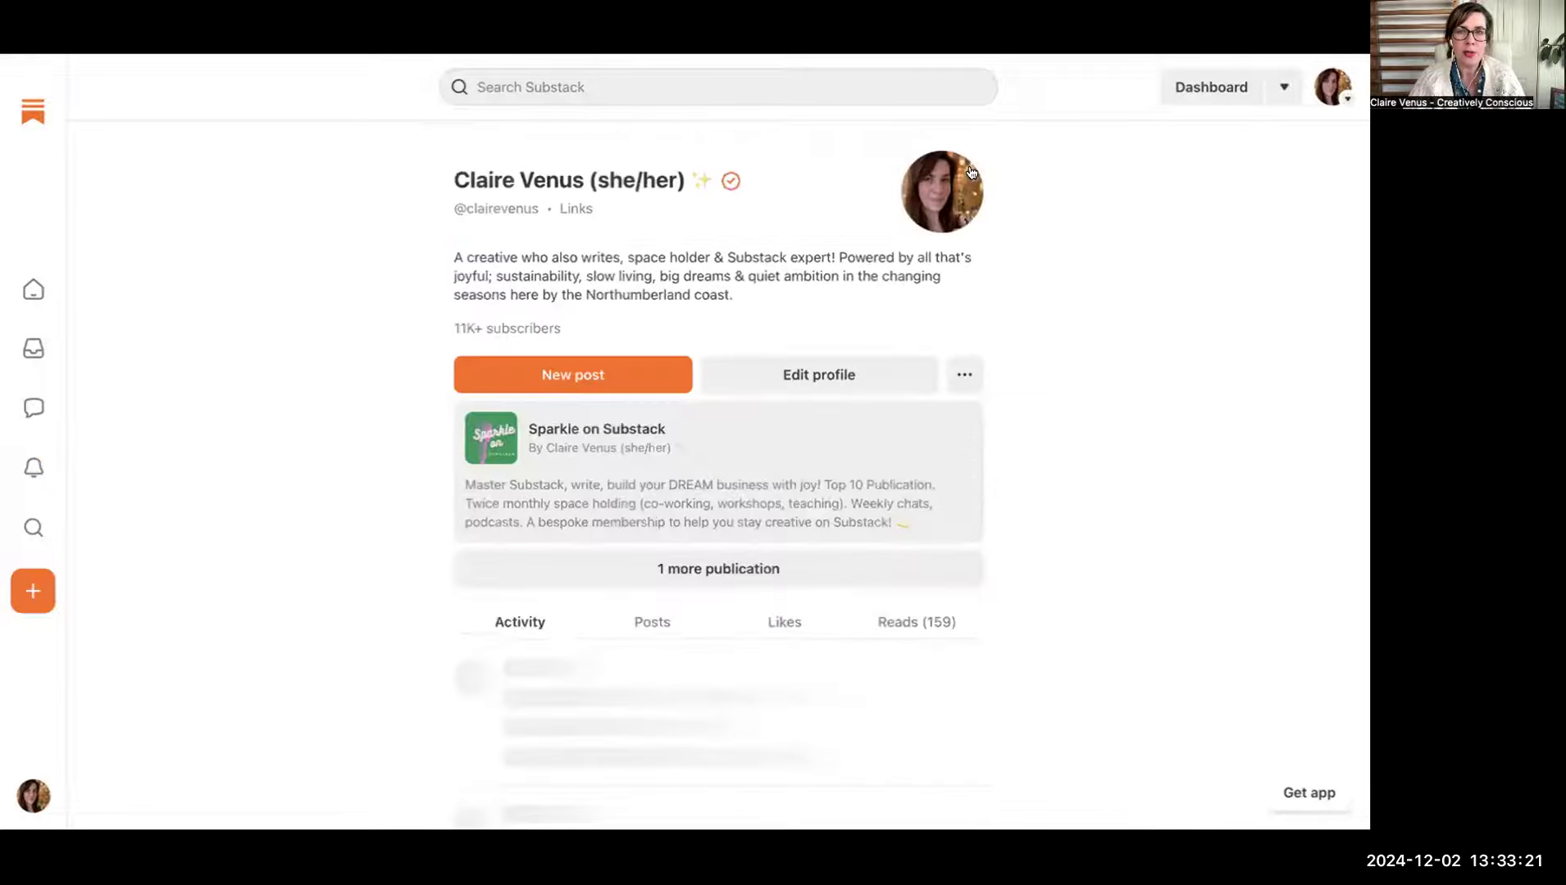
Step: Open the account settings and review the publications, subscriptions and notification preferences
click(1334, 84)
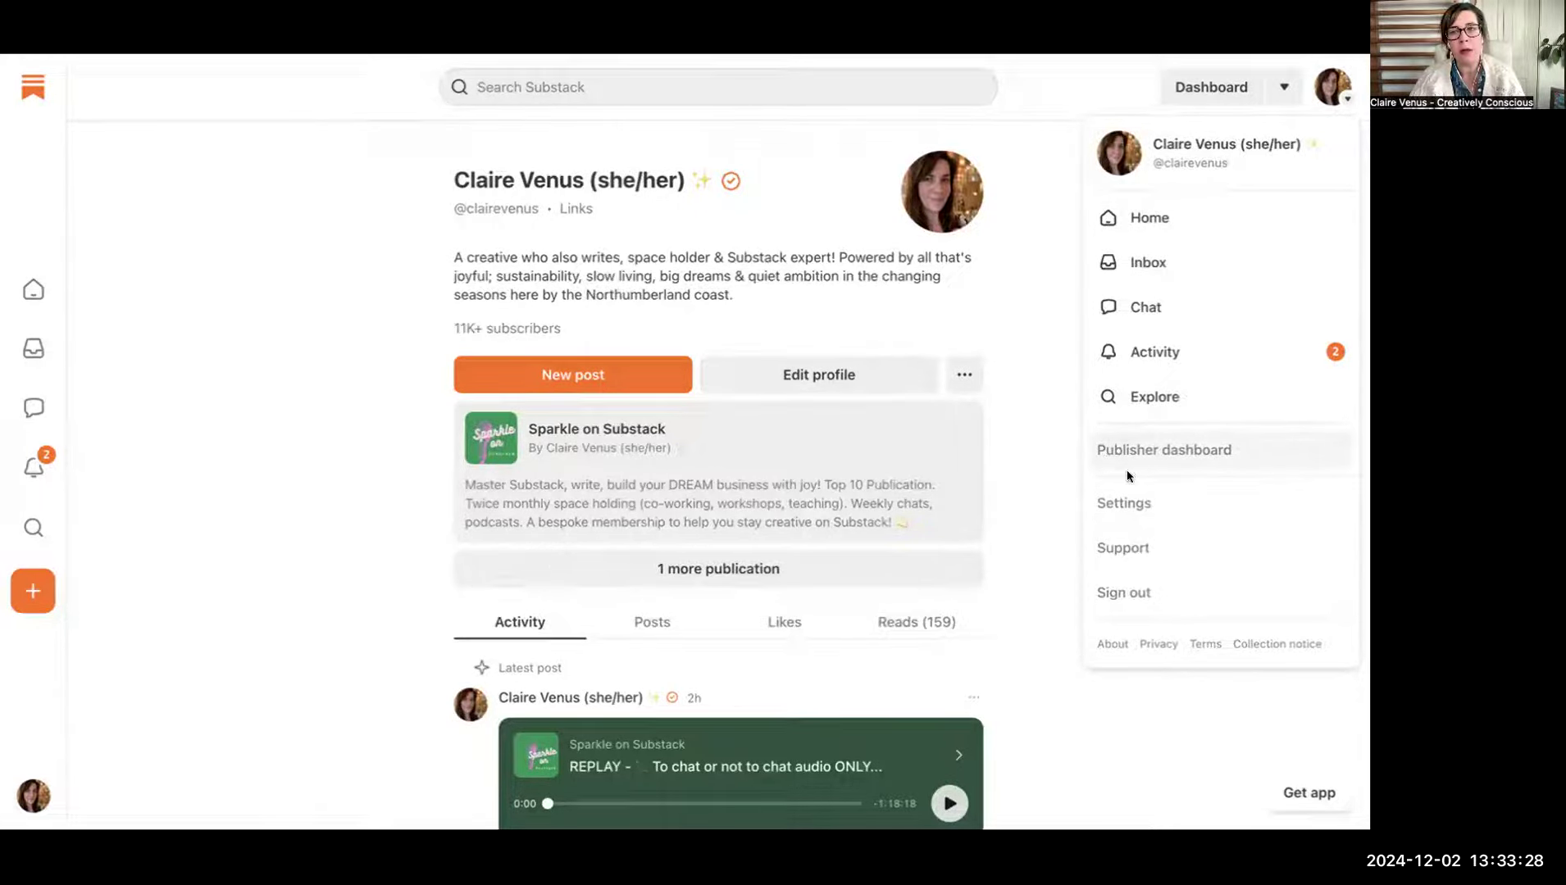
click(1140, 499)
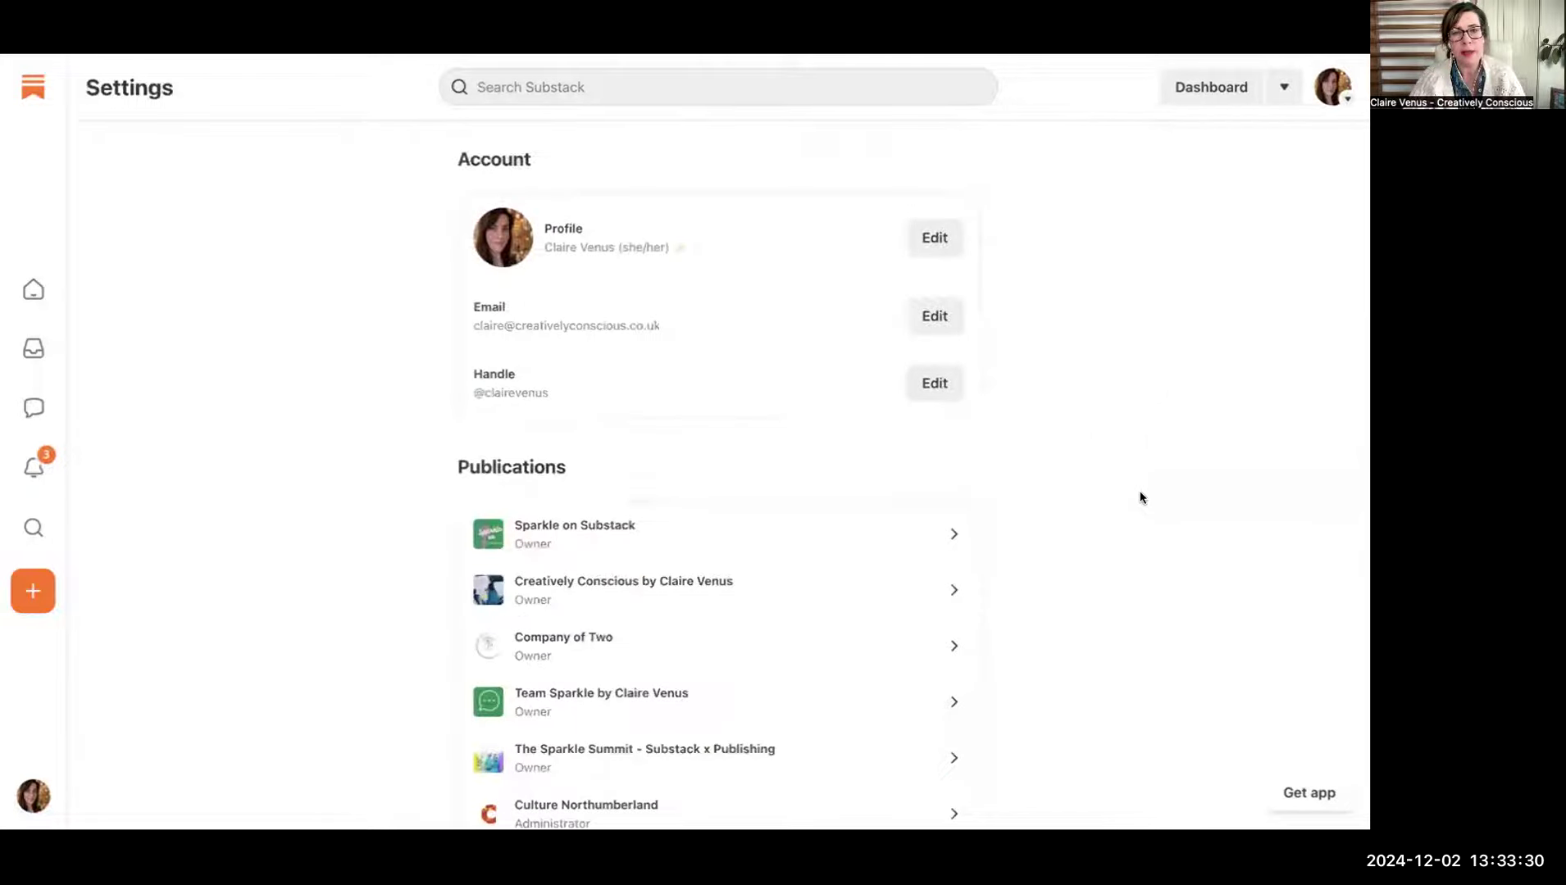
scroll(1026, 521, down, 2)
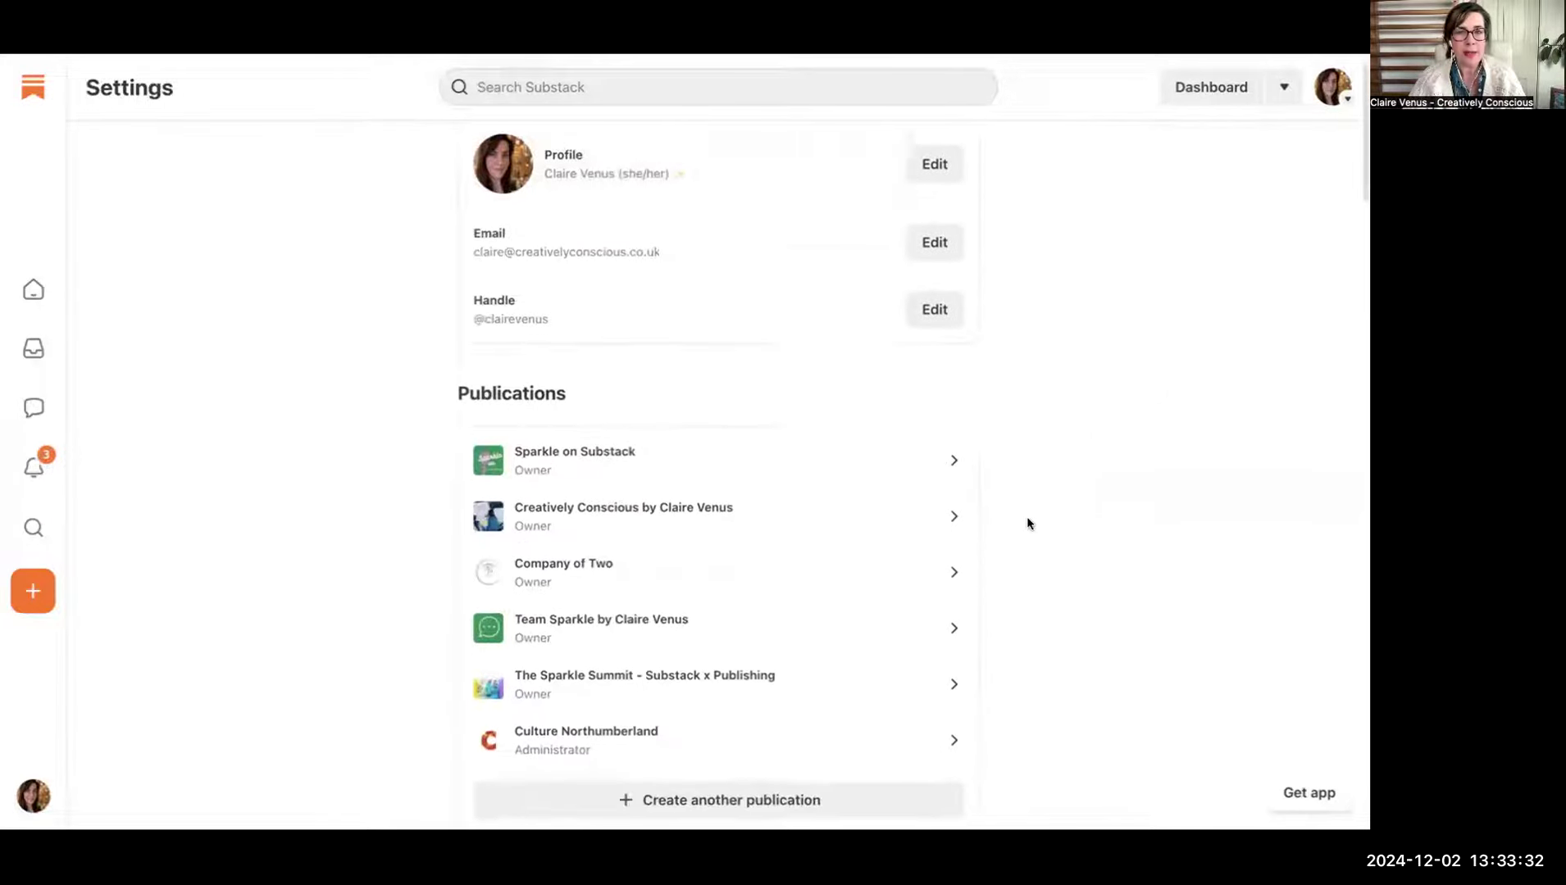
scroll(1026, 522, down, 3)
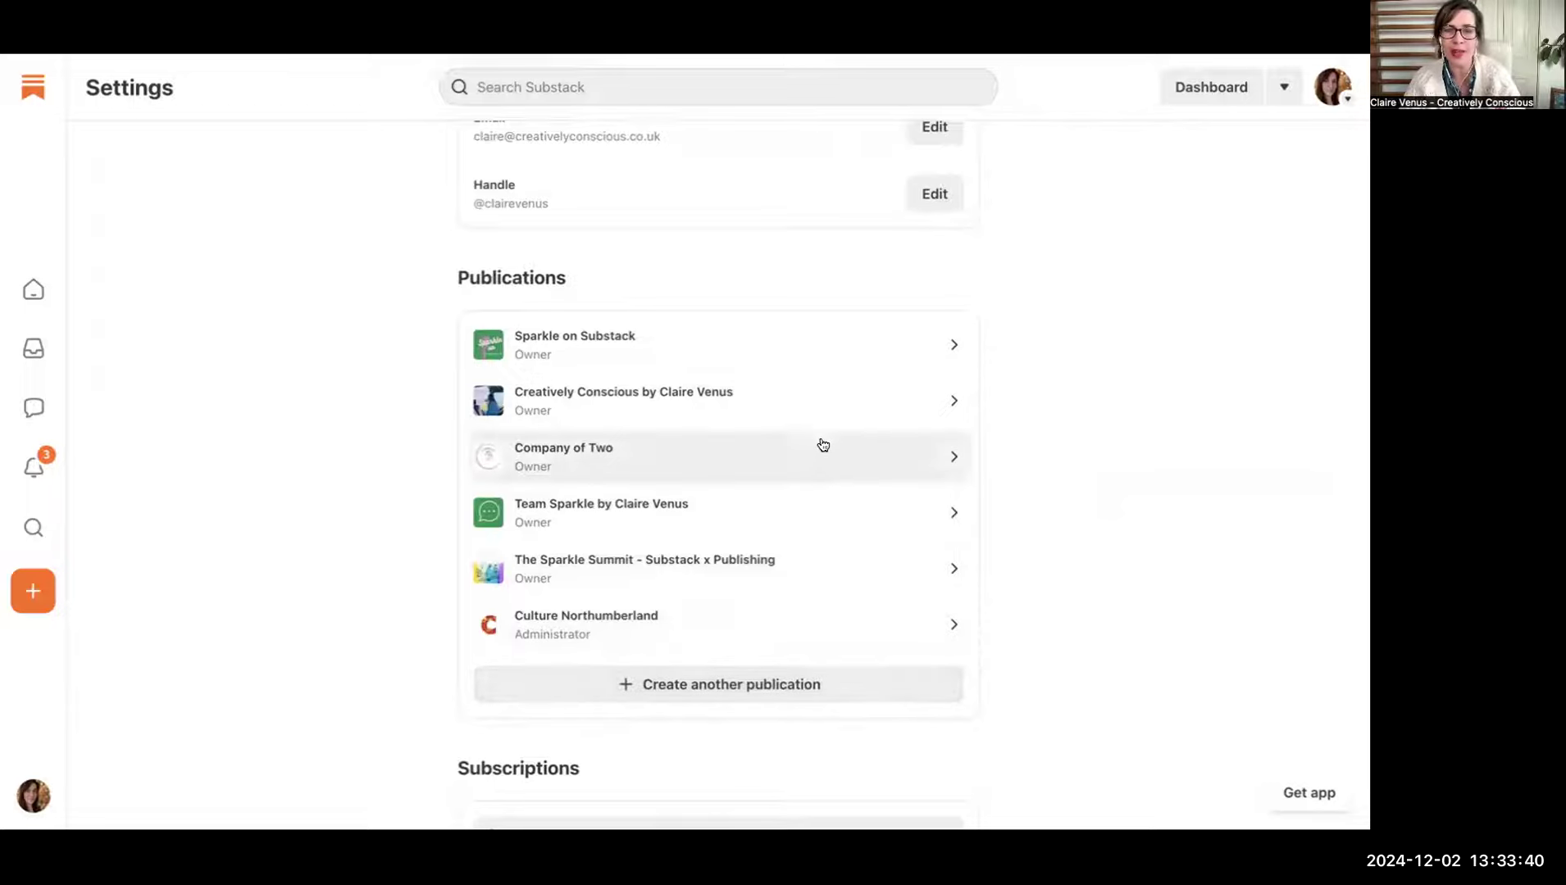
scroll(824, 446, down, 8)
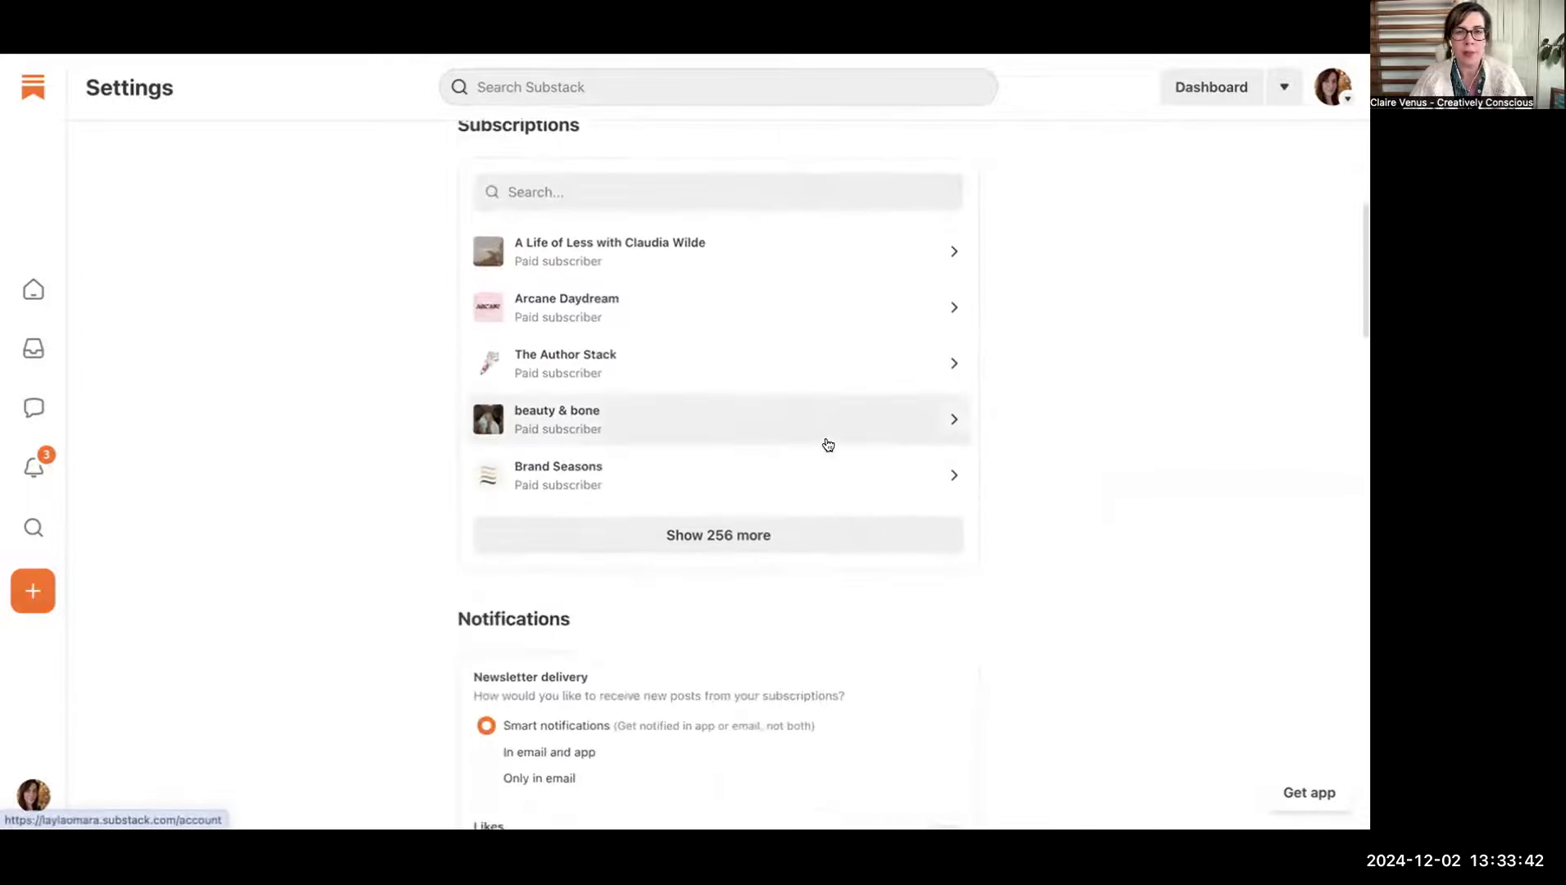
scroll(830, 442, down, 4)
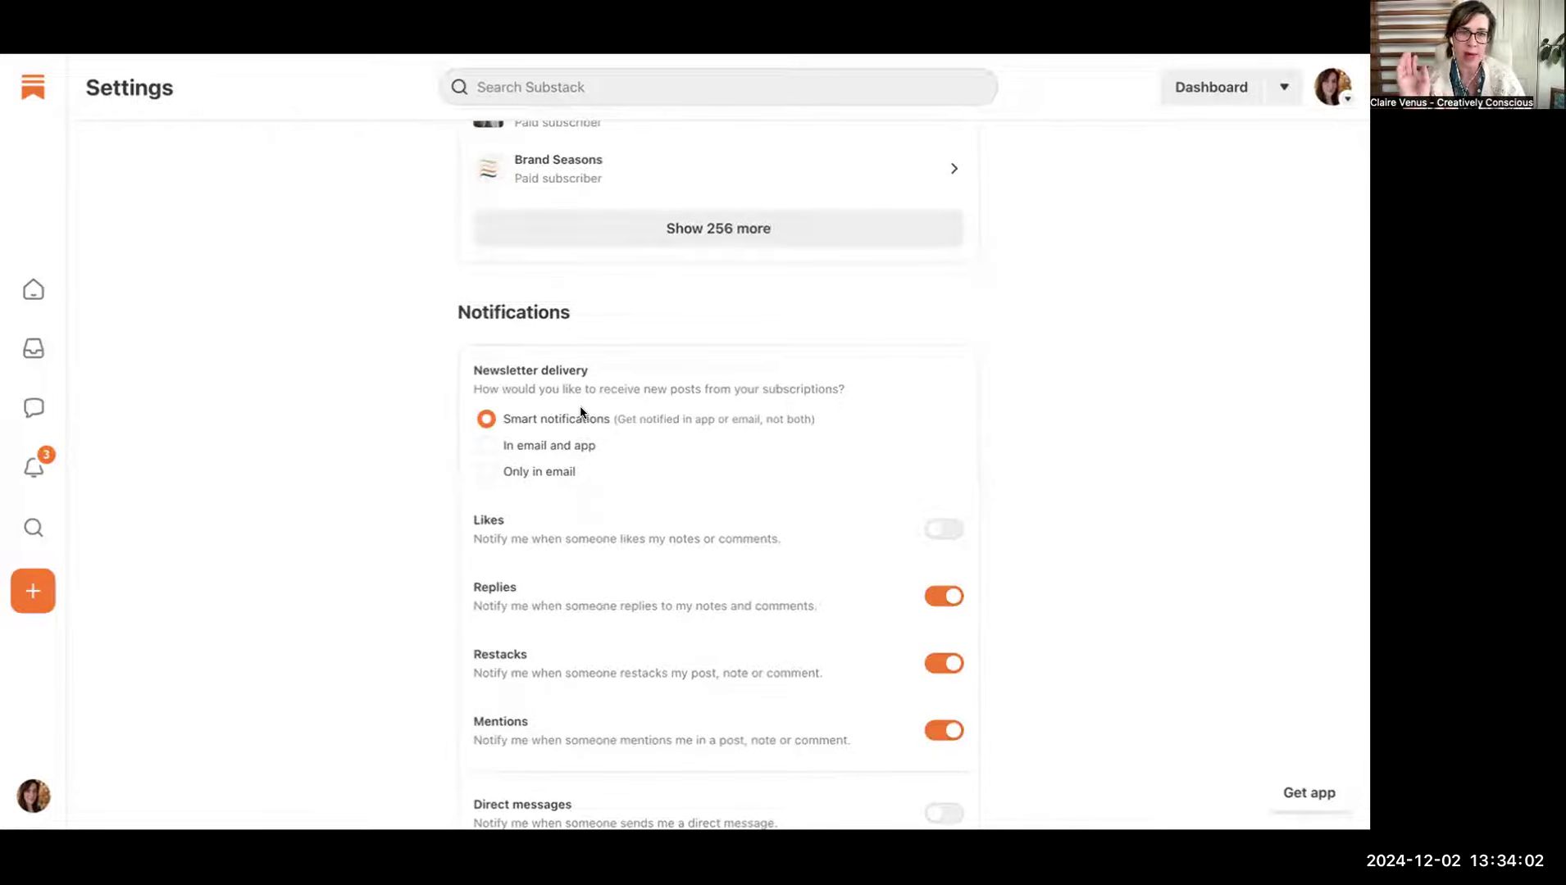
scroll(580, 411, down, 3)
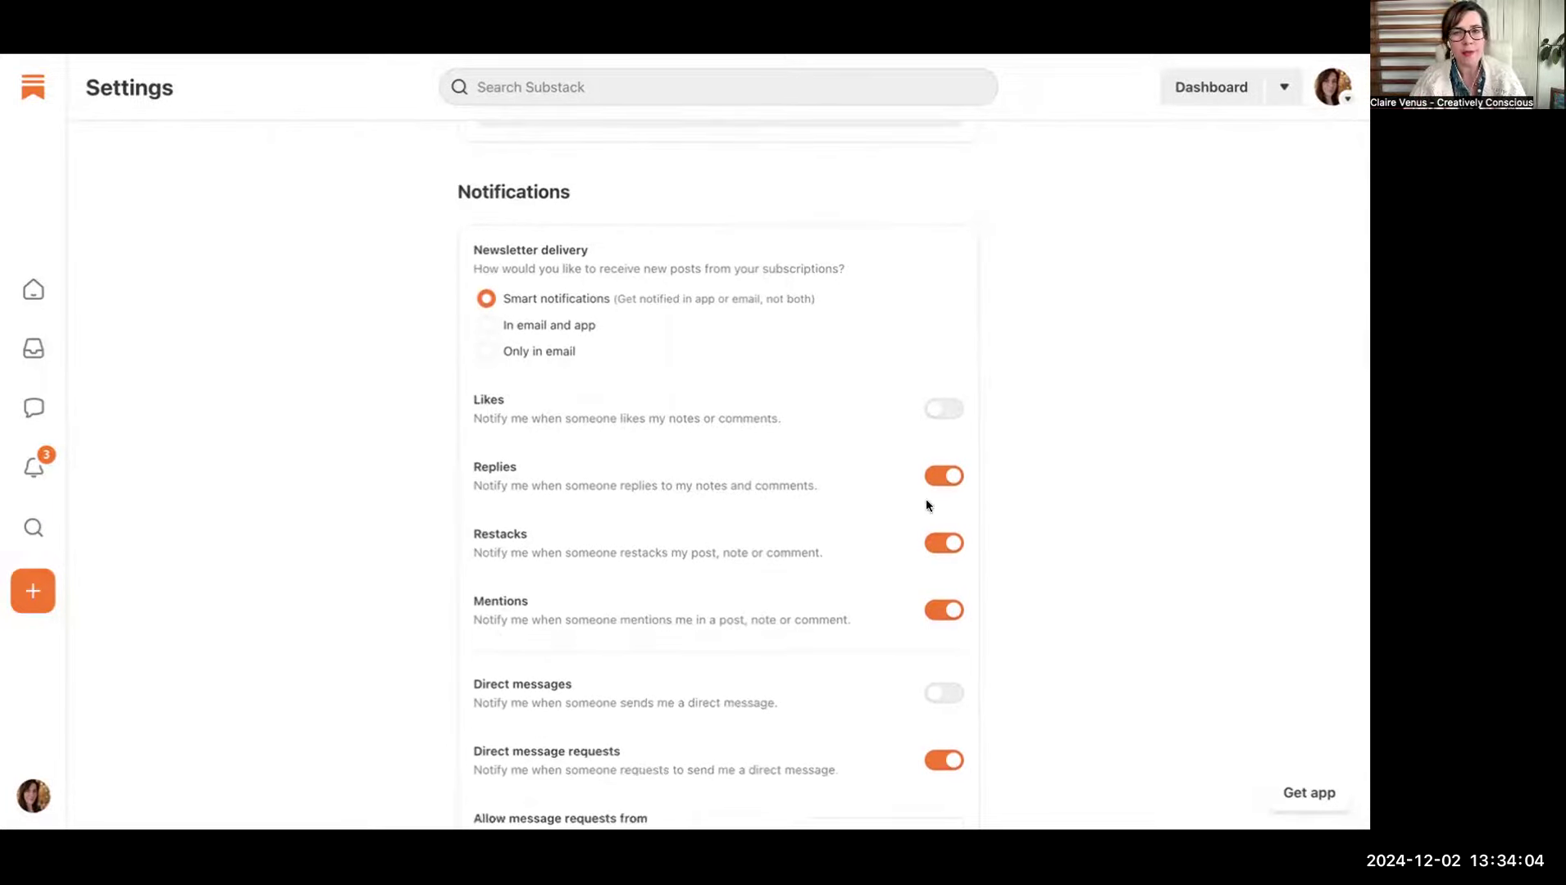
scroll(875, 620, down, 8)
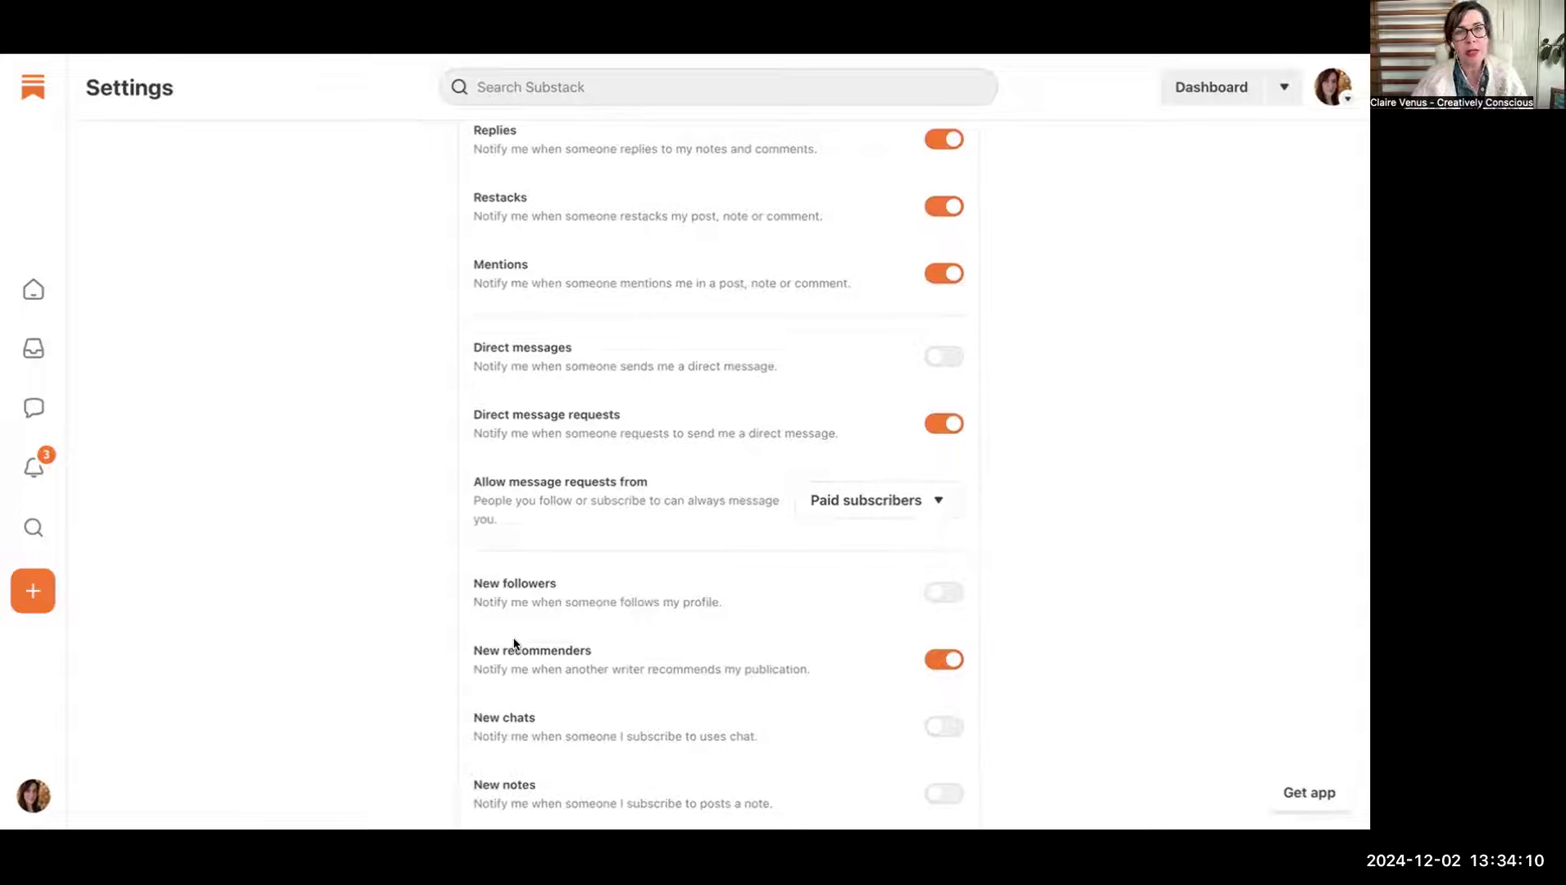
Step: Examine the remaining notification toggles, message request options and content preferences in the account settings, and return to the account overview
scroll(295, 631, down, 15)
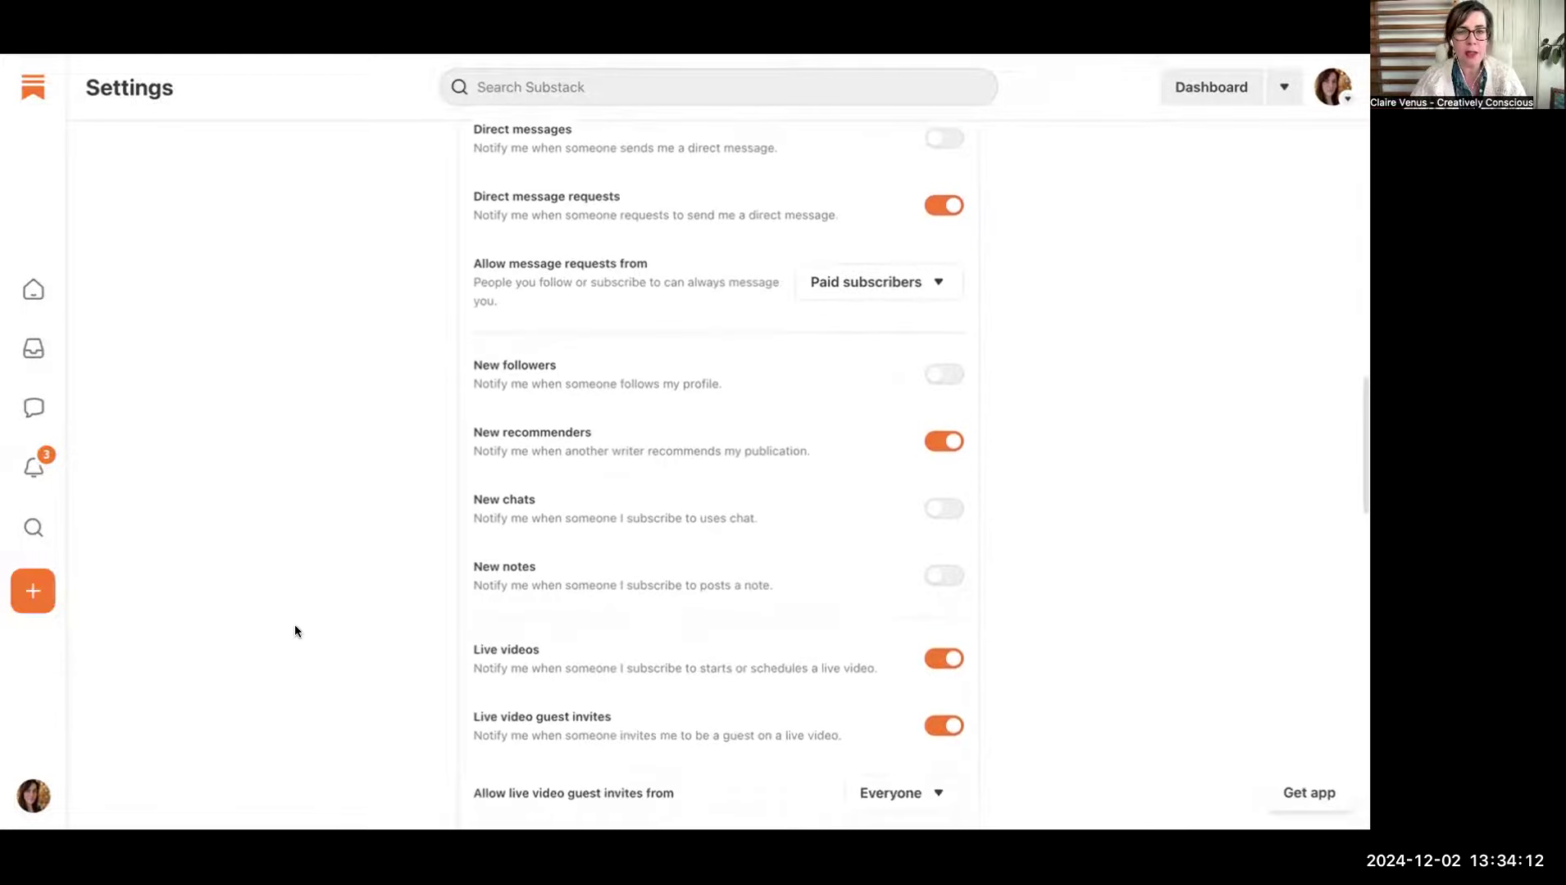
scroll(295, 631, down, 9)
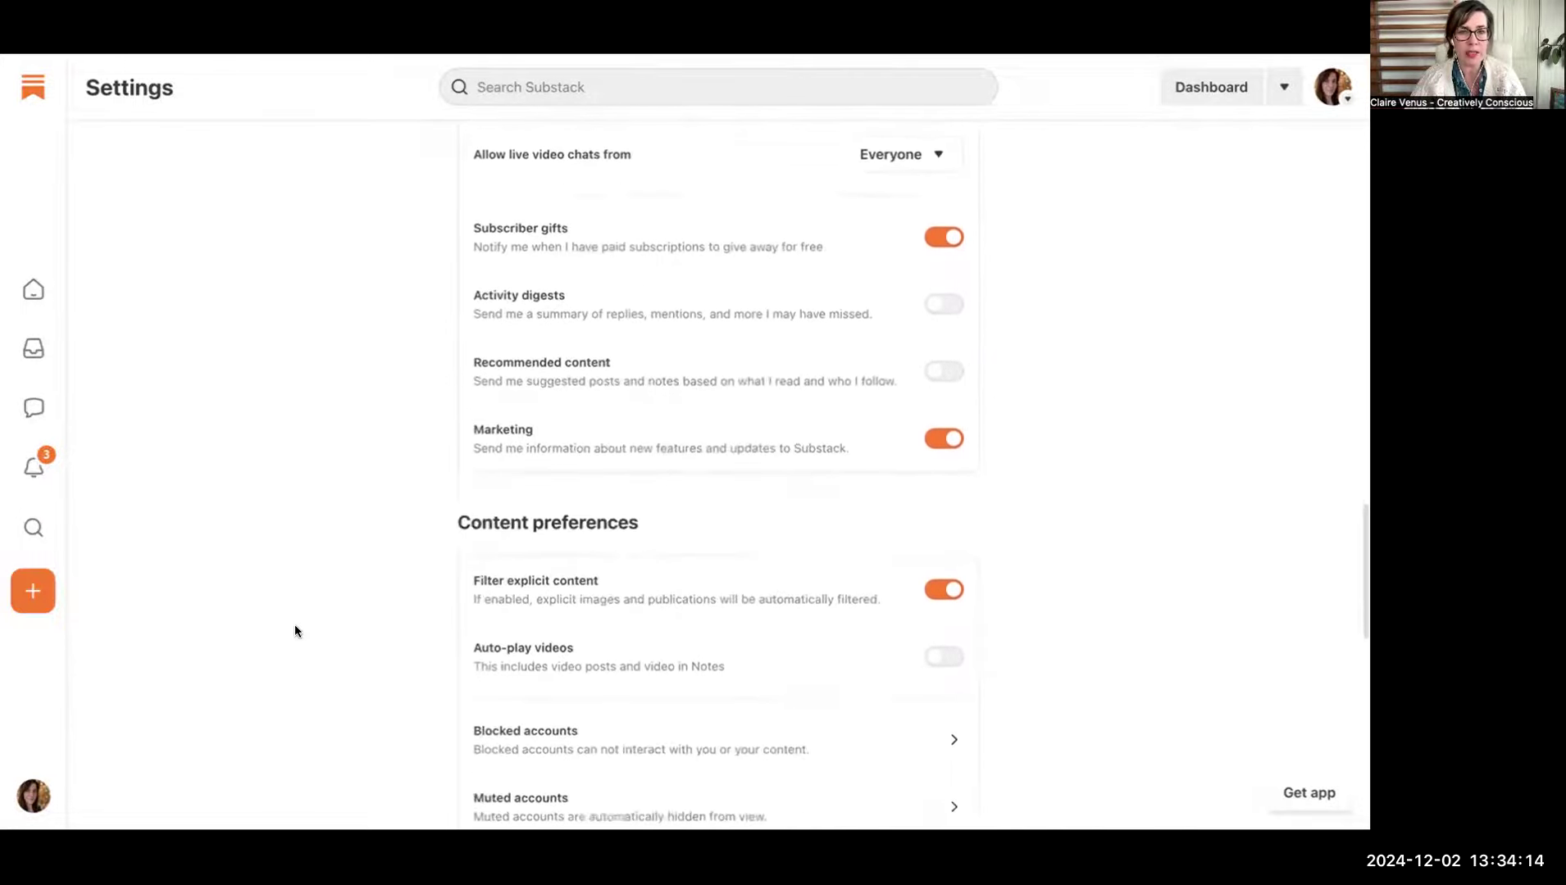
scroll(295, 631, up, 20)
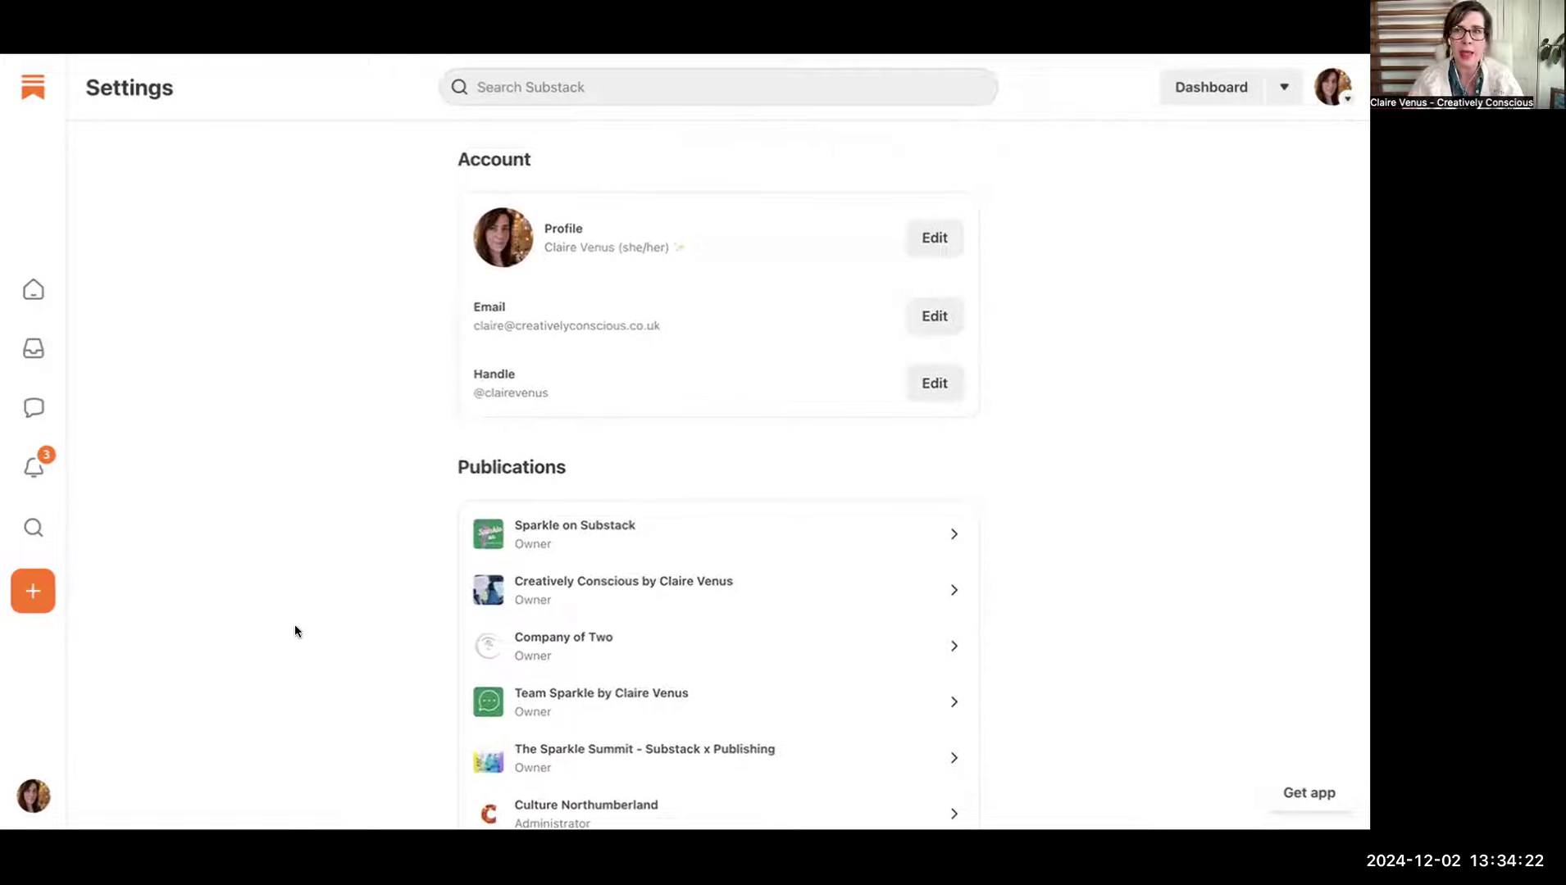
click(1338, 80)
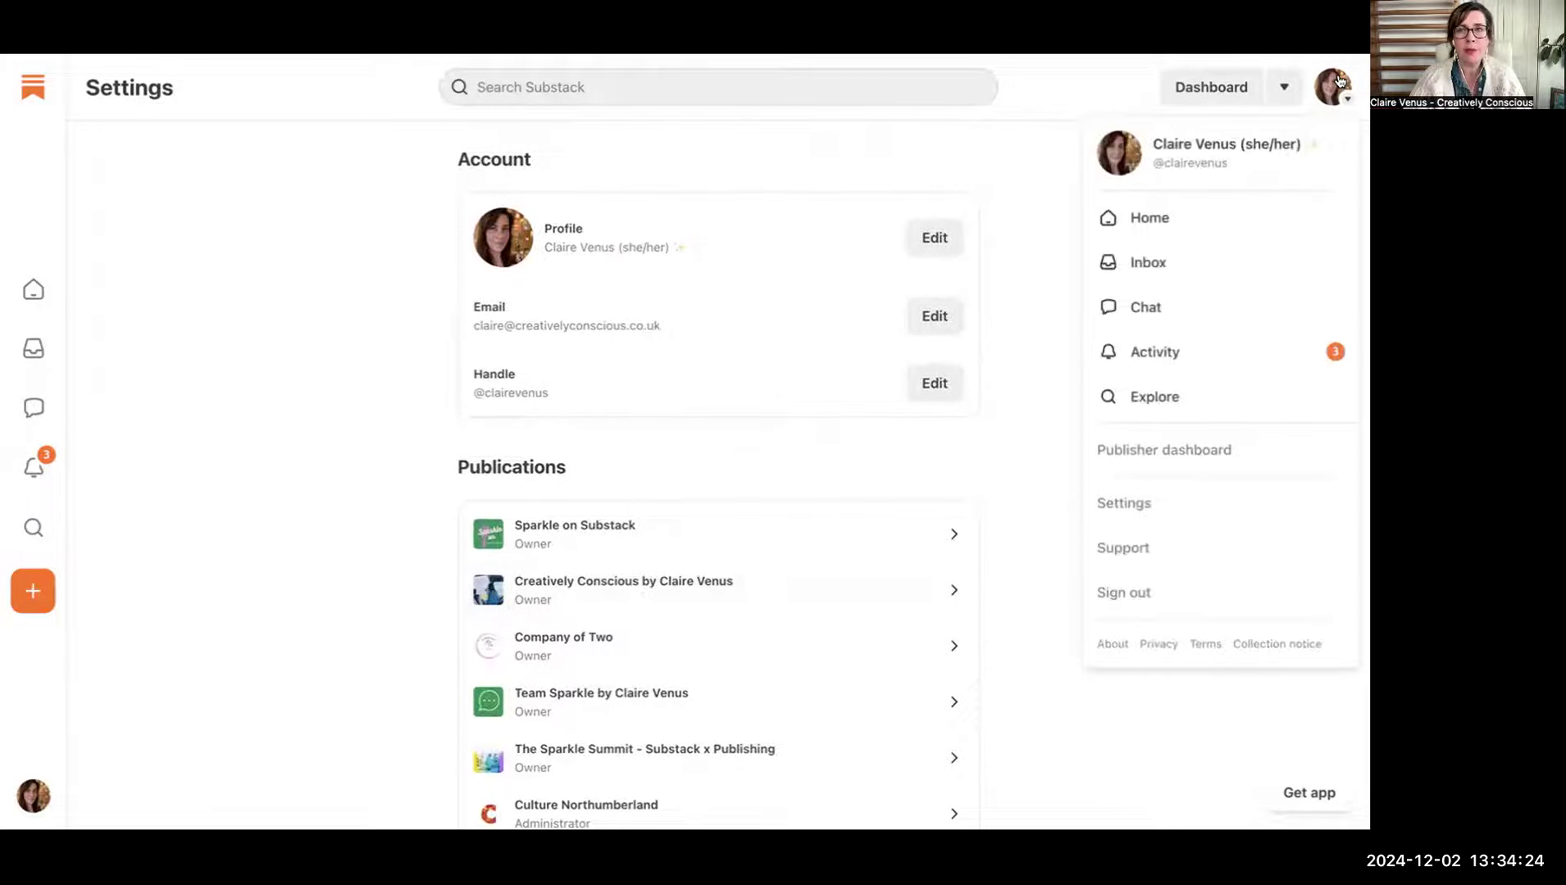
click(1127, 497)
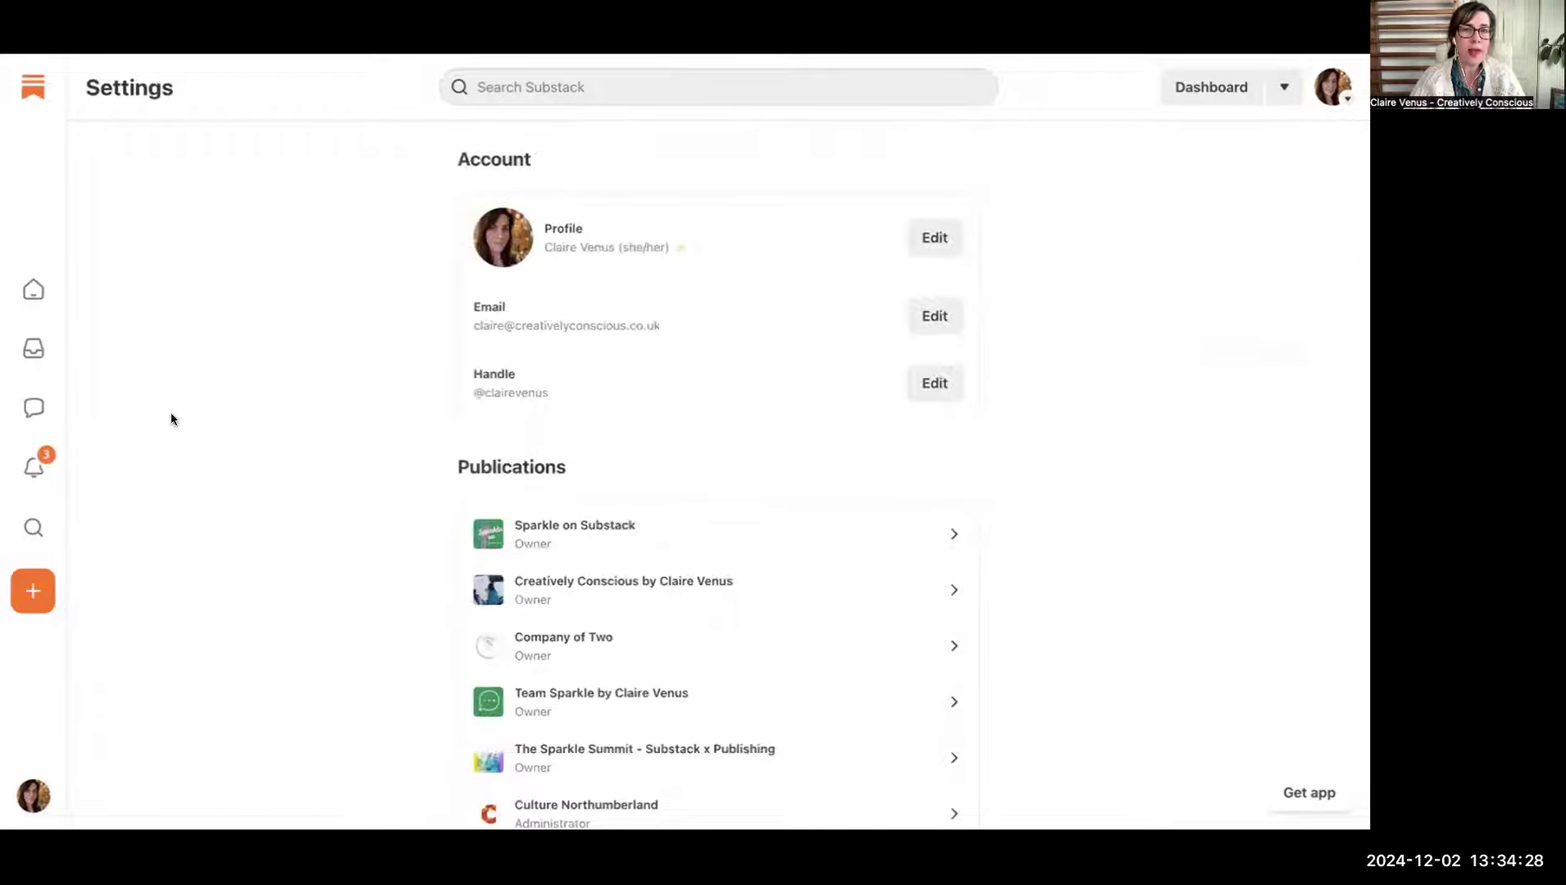
scroll(741, 605, down, 5)
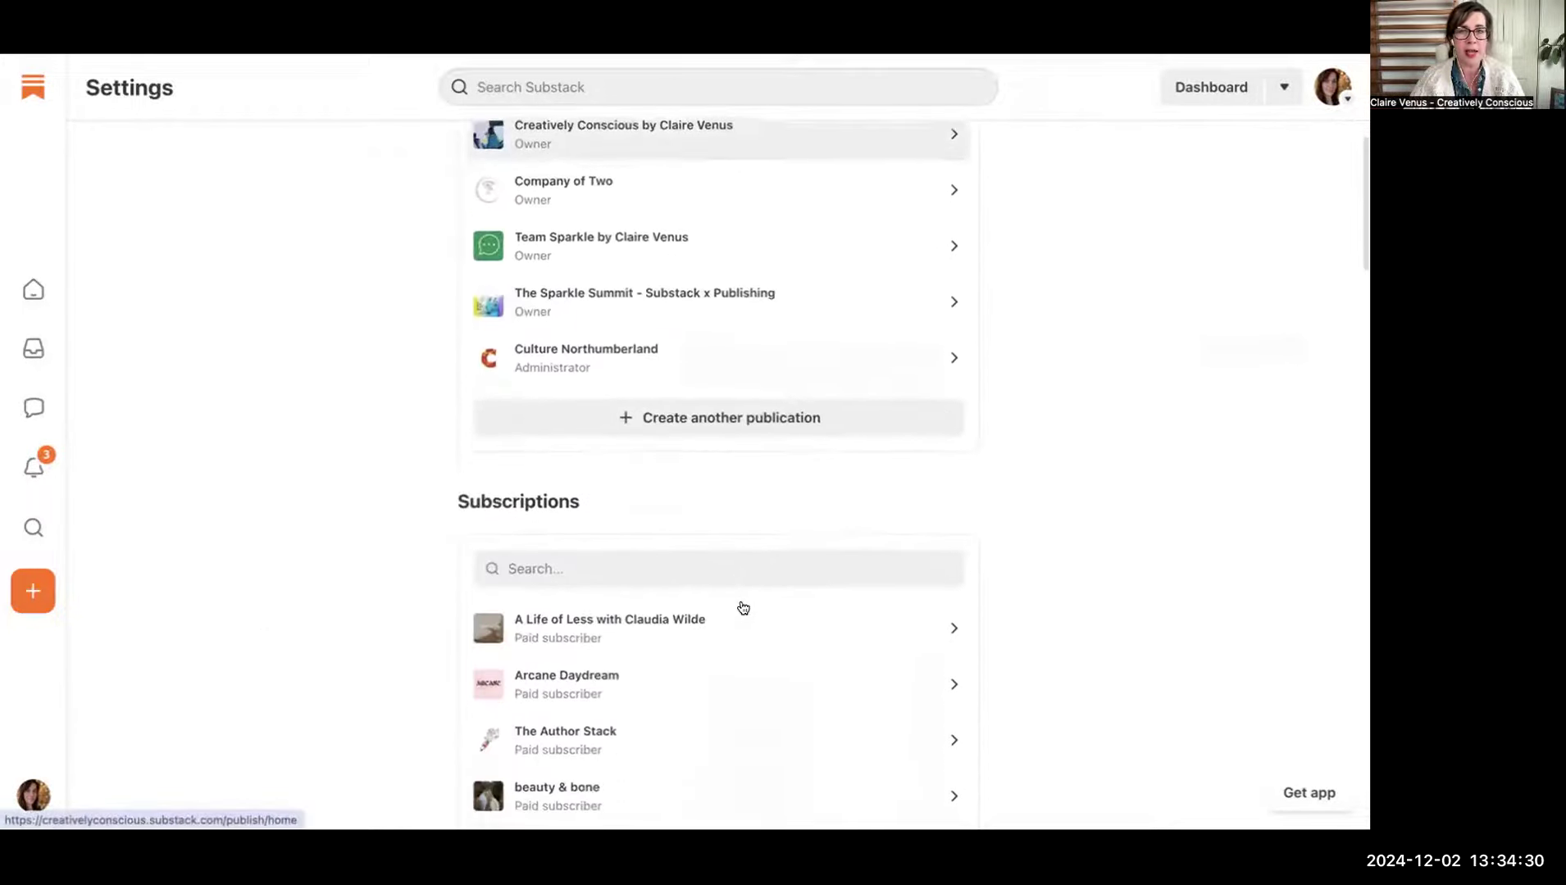
scroll(743, 608, up, 5)
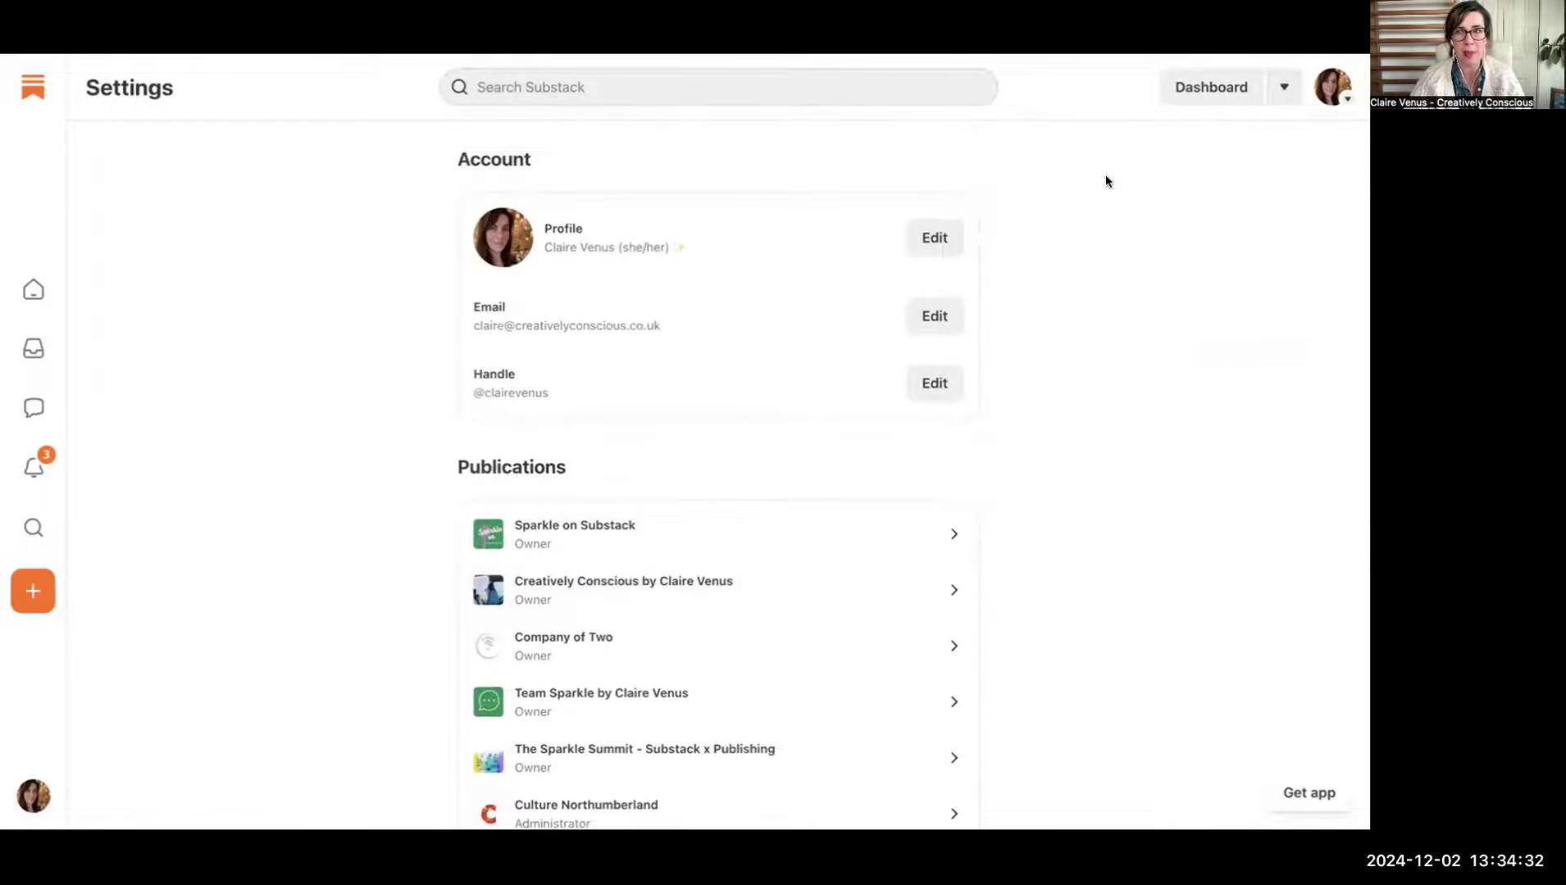
Step: Open the Creatively Conscious publication's dashboard and go to its publication settings
click(1271, 86)
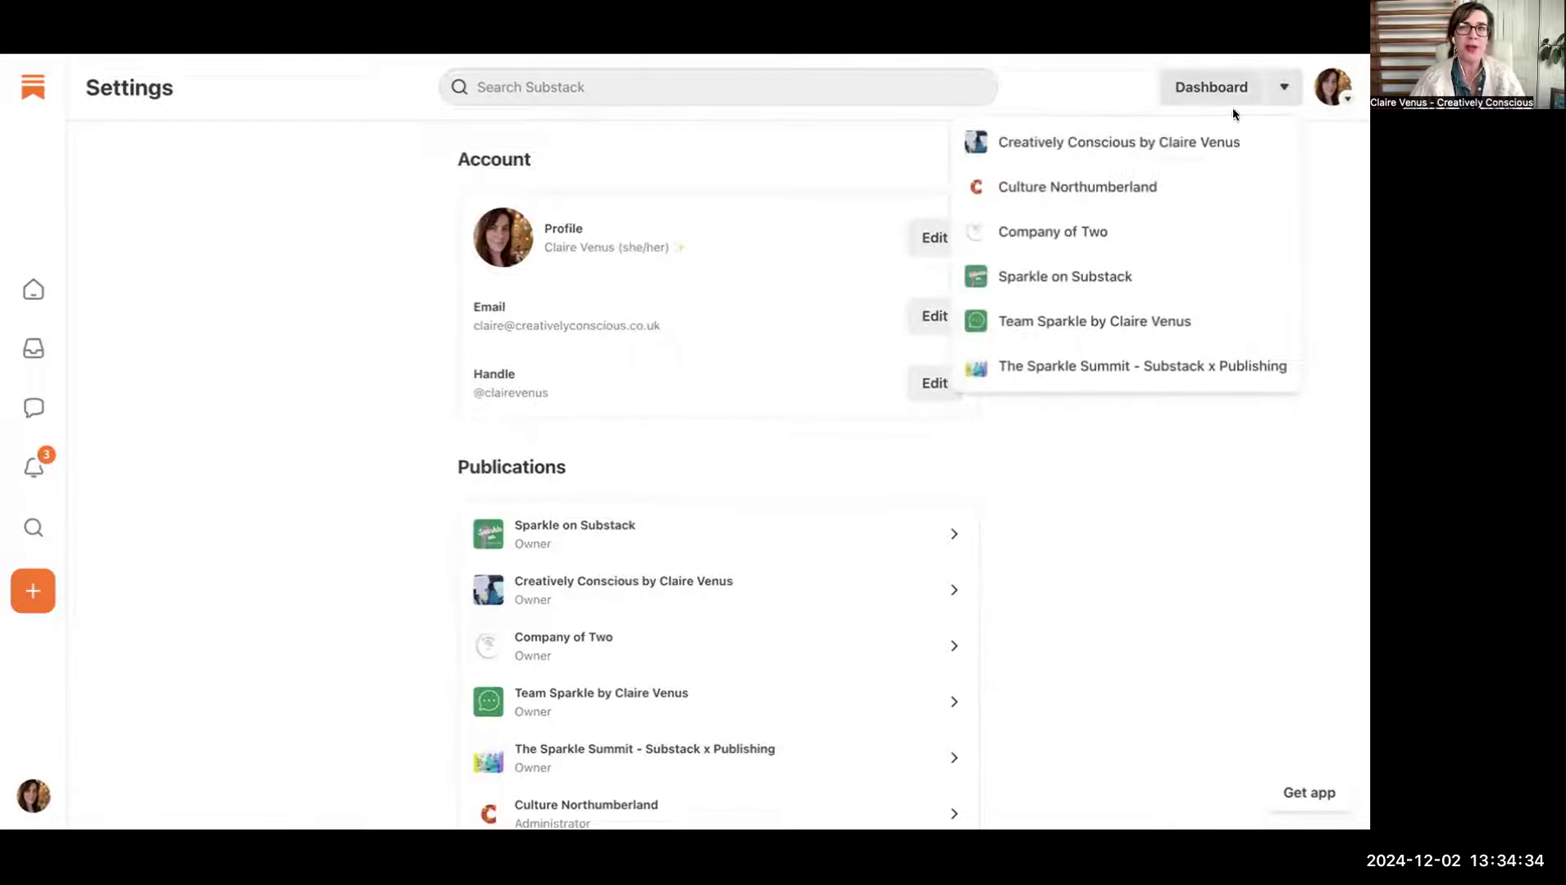
click(1198, 141)
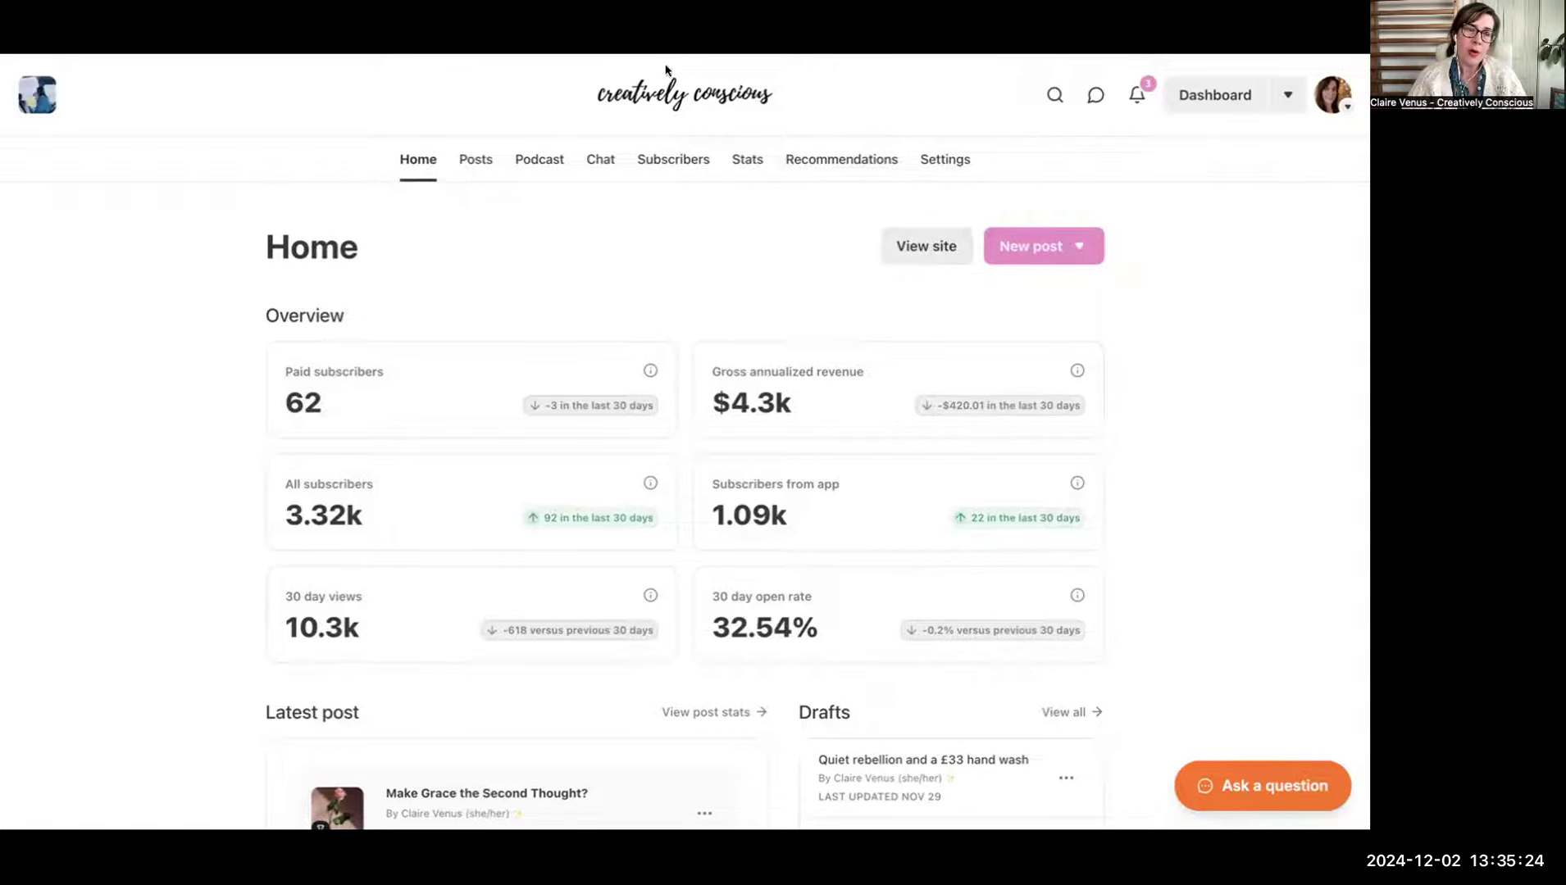
click(942, 163)
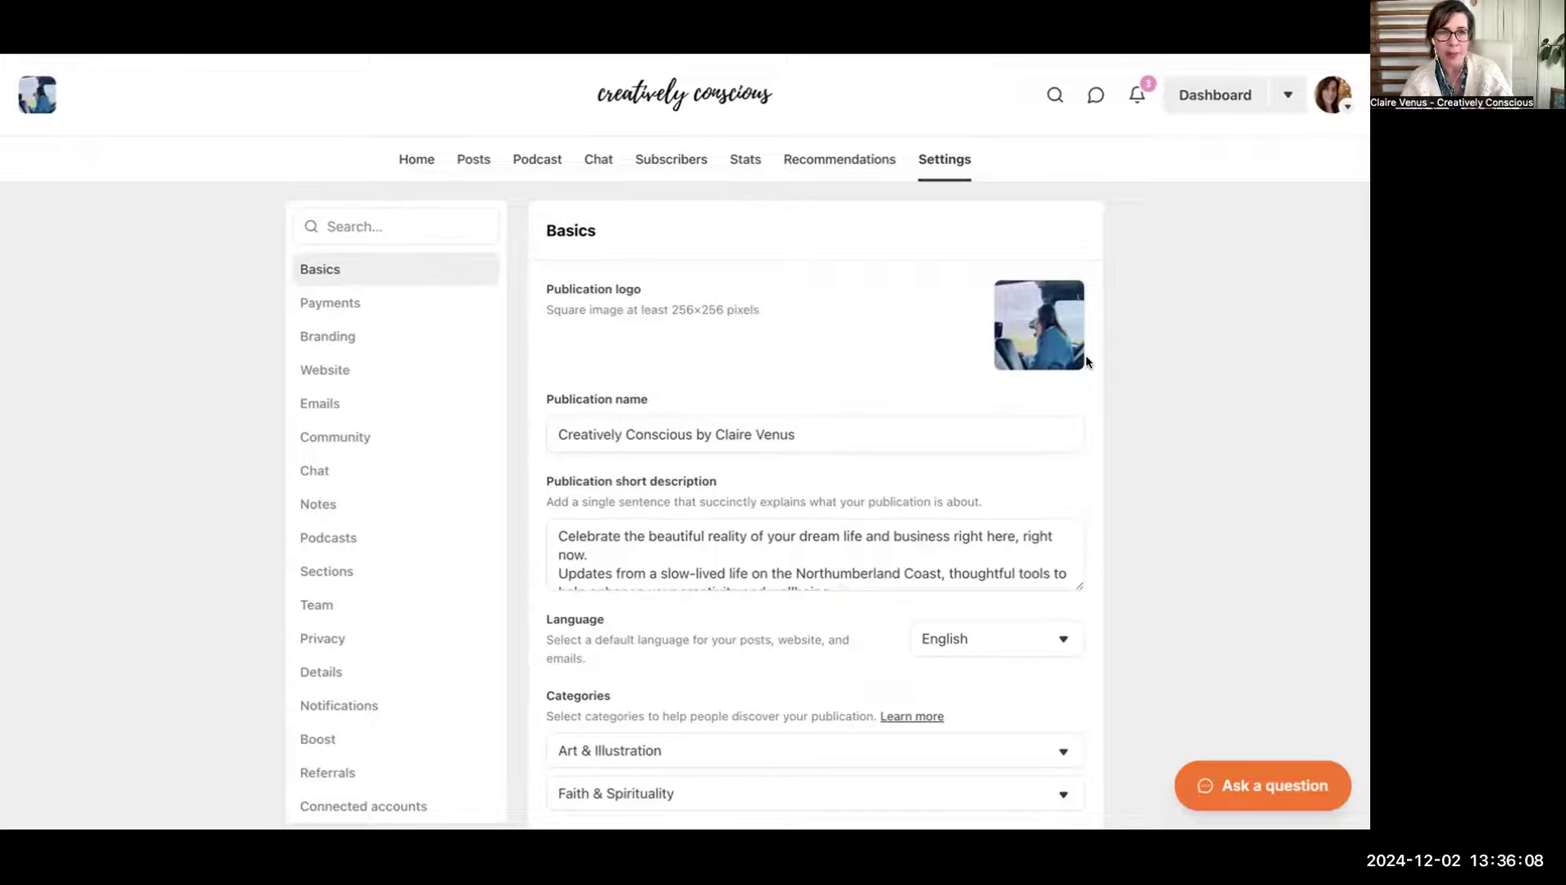
Step: Review the publication's logo, name, full short description and language in the basic settings
scroll(891, 360, down, 1)
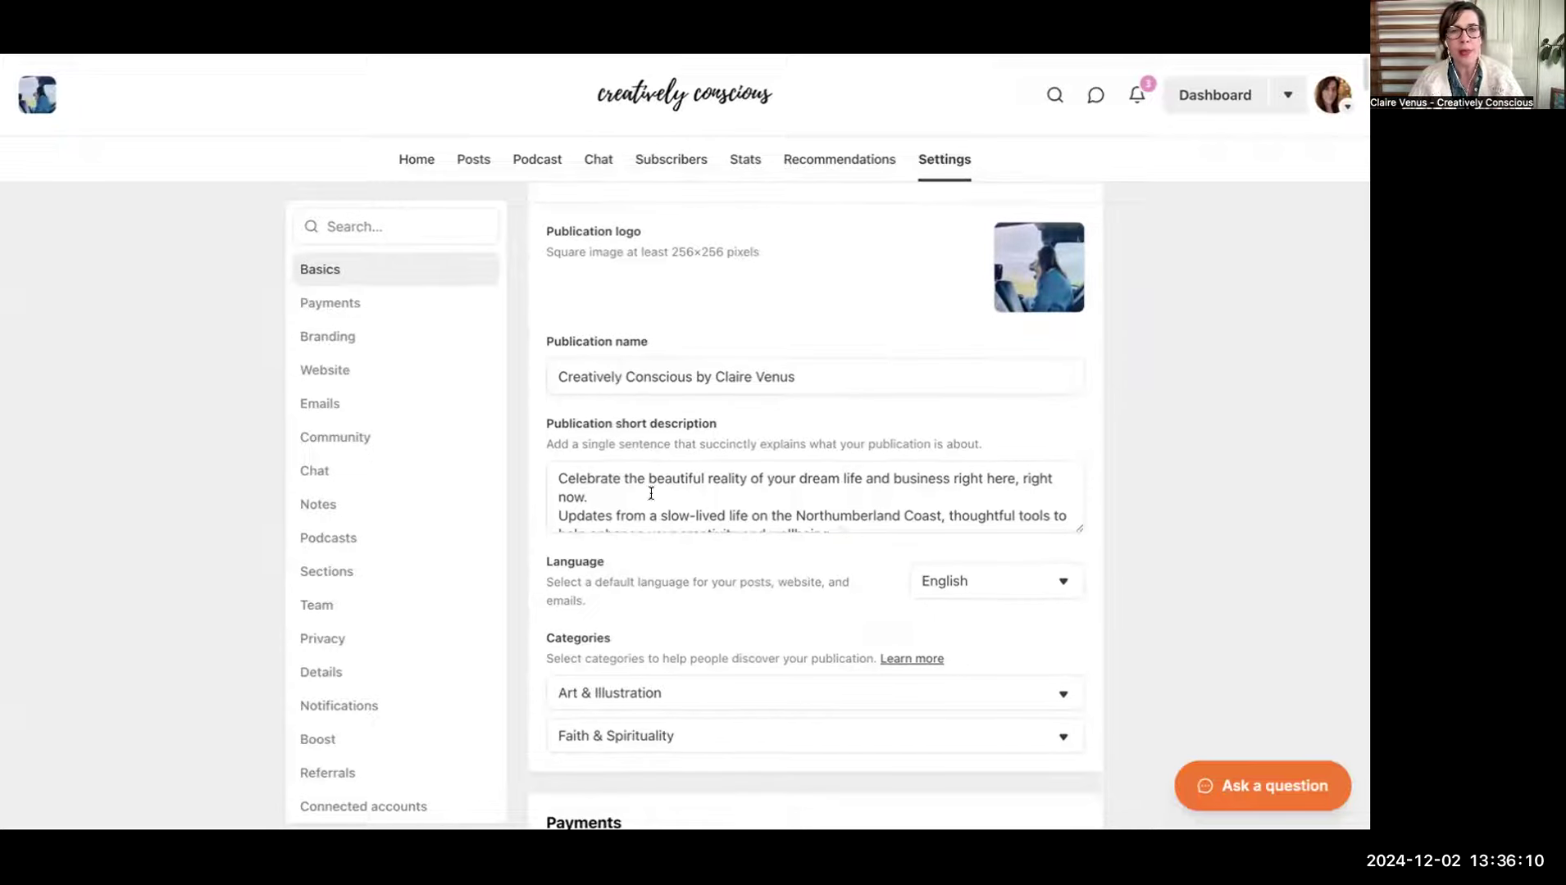
scroll(651, 492, down, 1)
scroll(640, 499, up, 1)
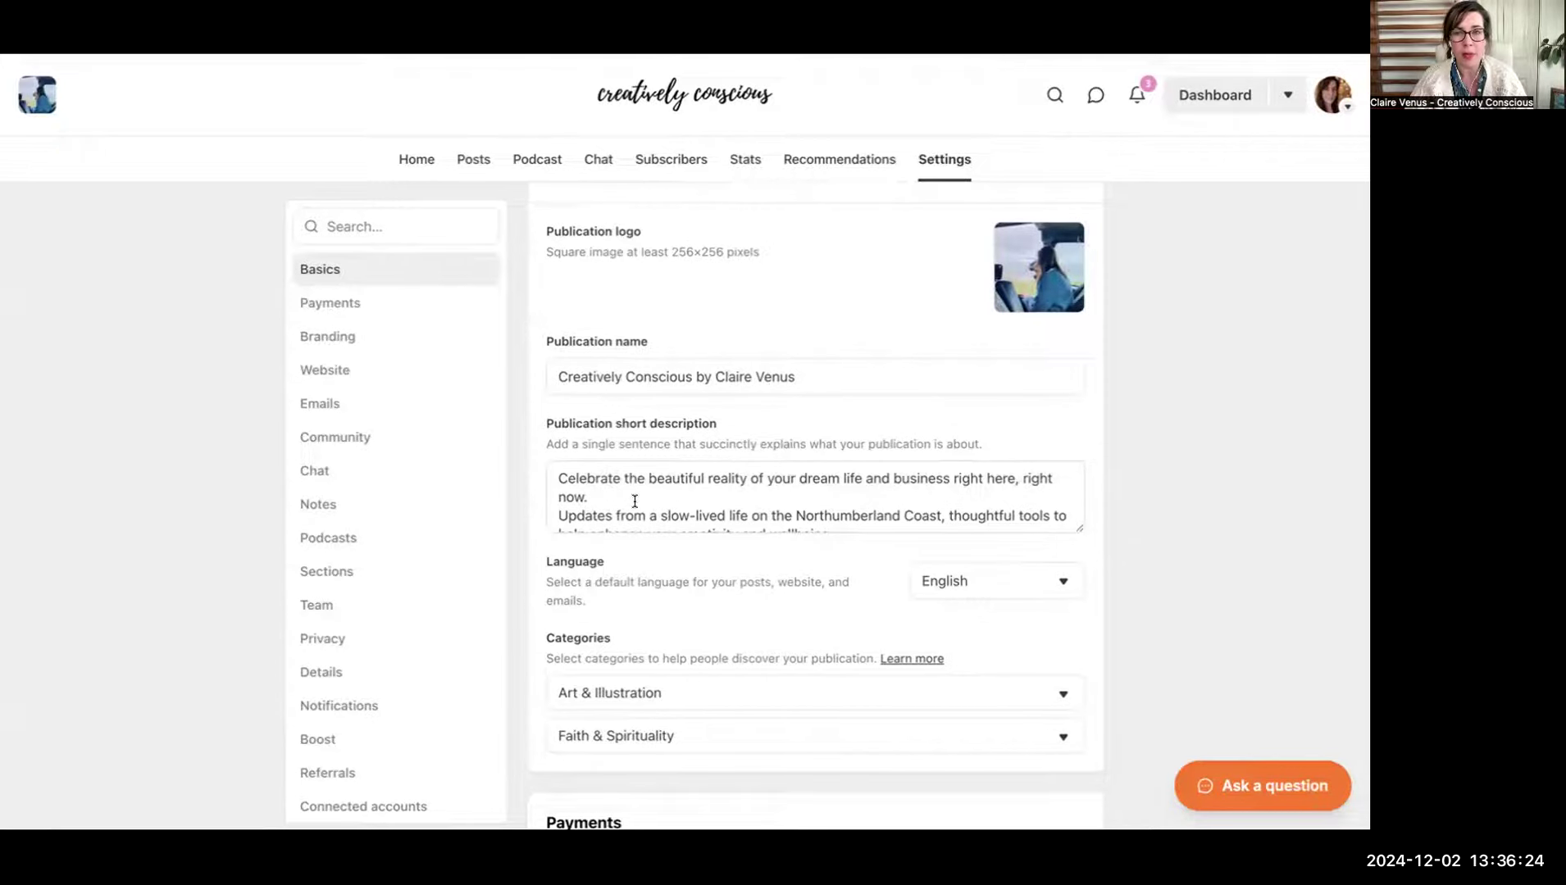
scroll(635, 501, down, 1)
scroll(635, 501, up, 1)
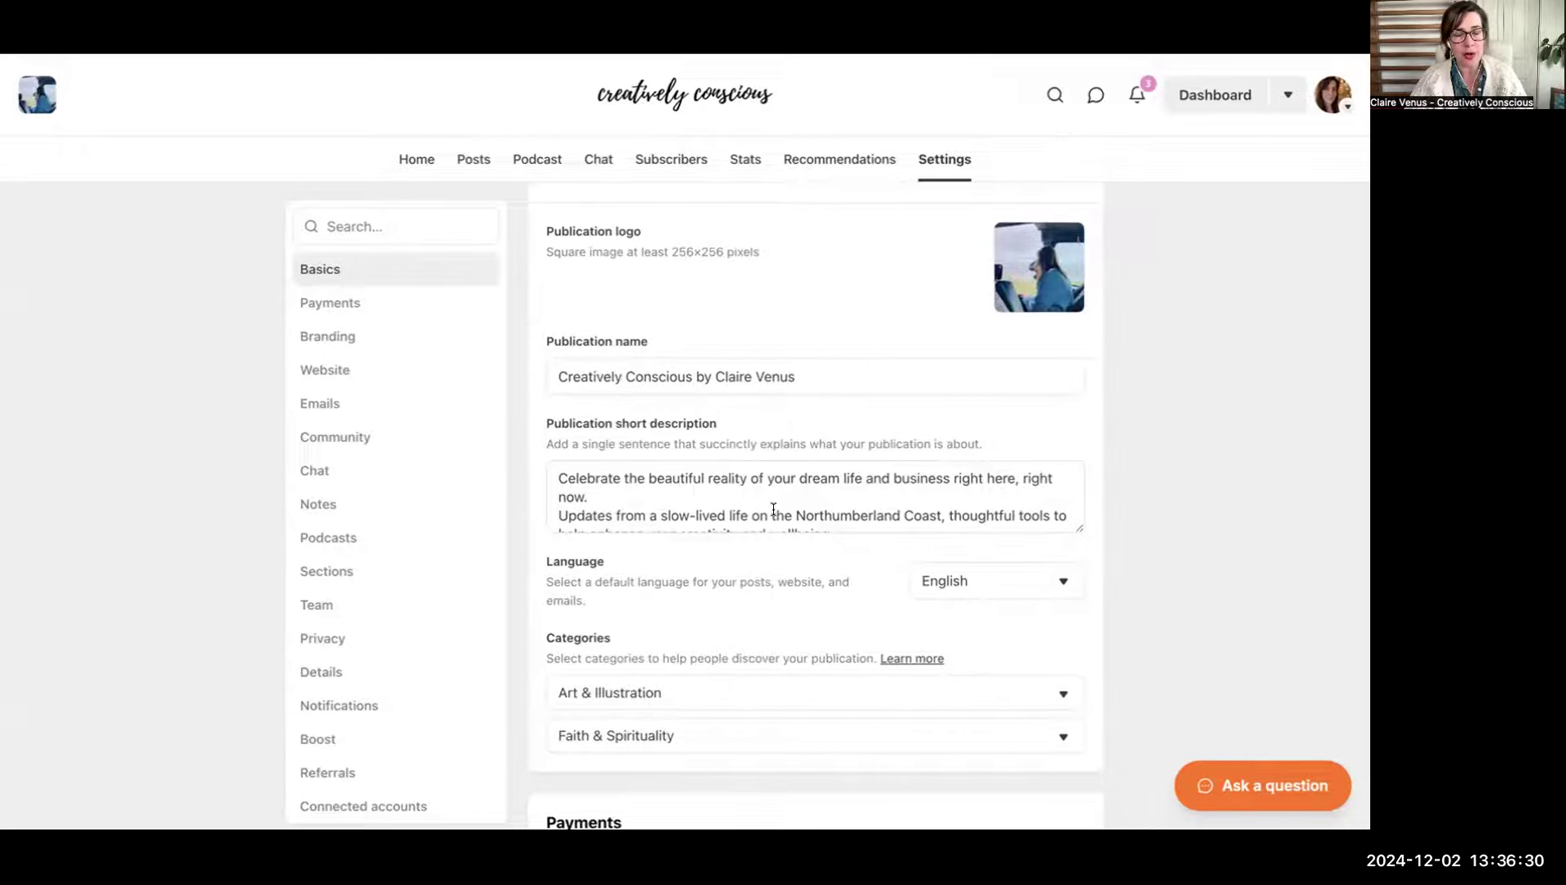
scroll(773, 509, down, 1)
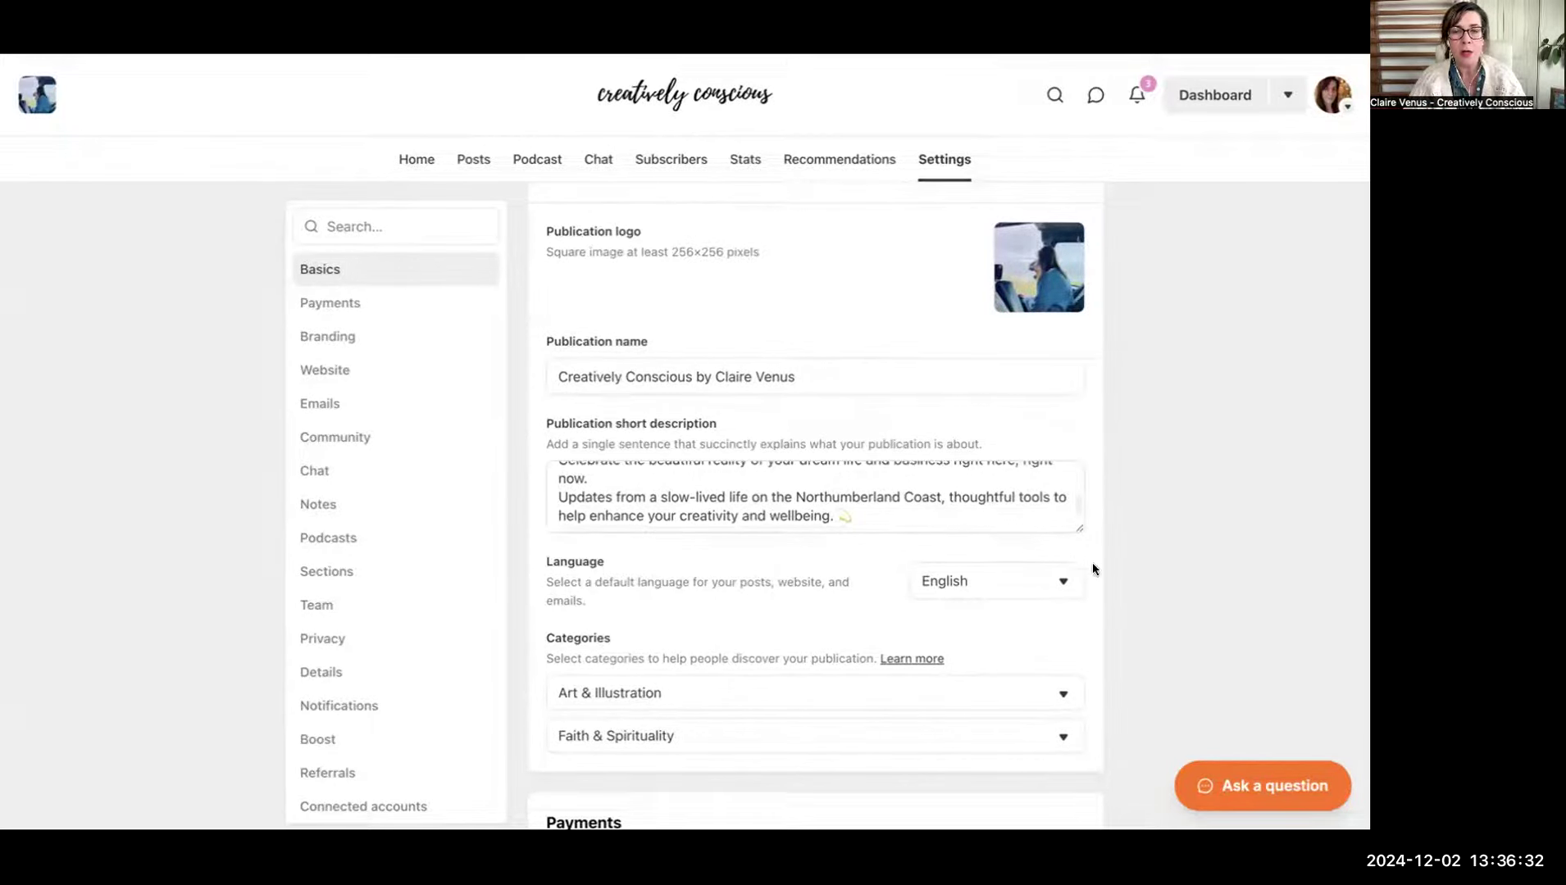
Step: Set the publication's primary category to Health & Wellness
scroll(1184, 548, down, 4)
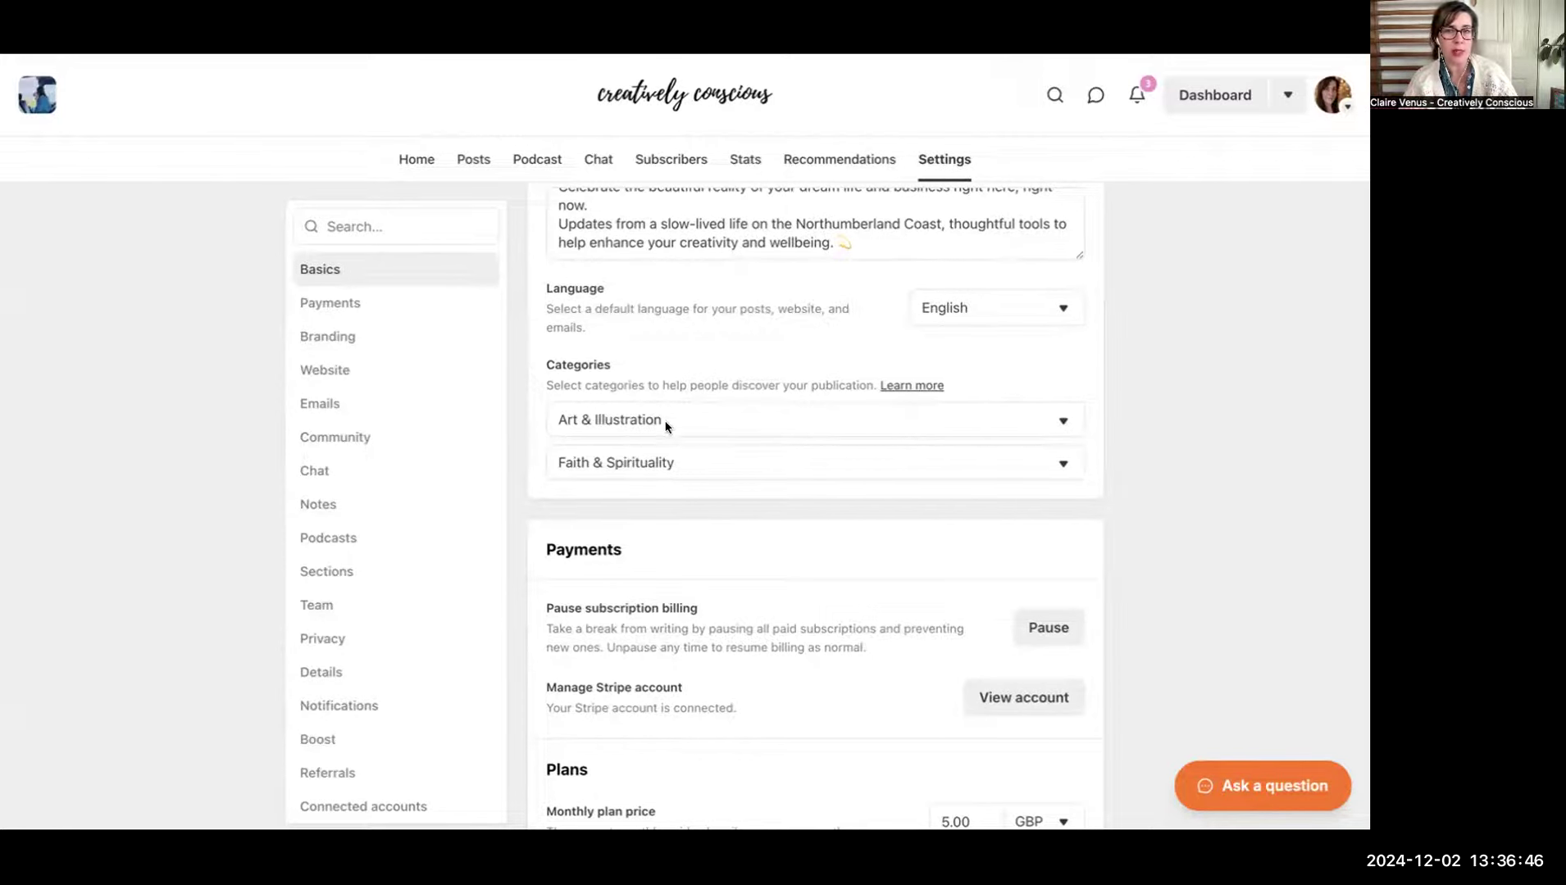
click(798, 420)
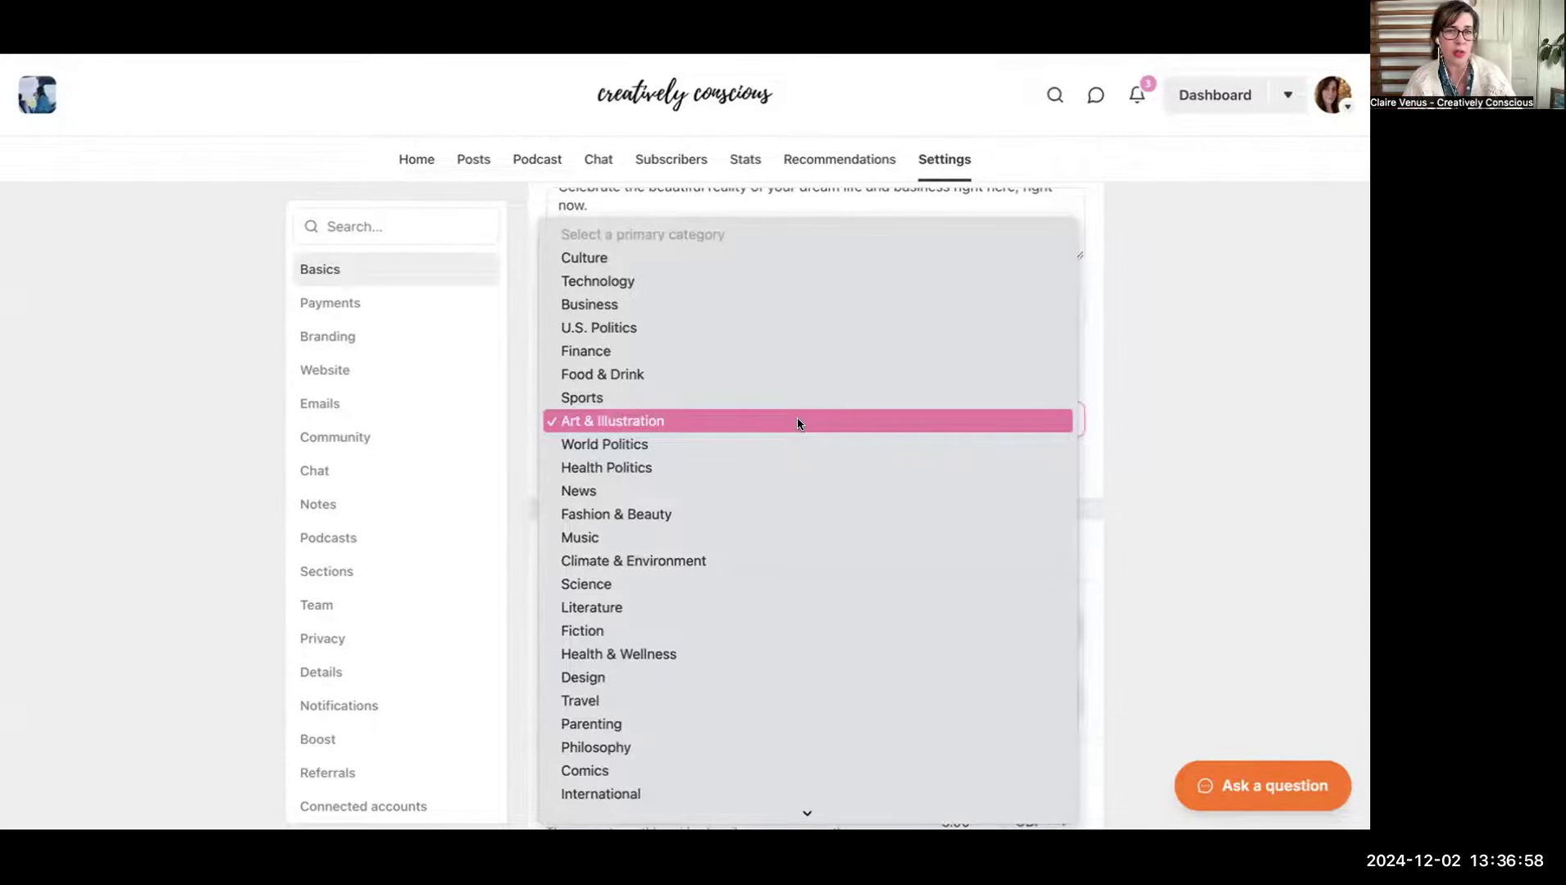
click(765, 654)
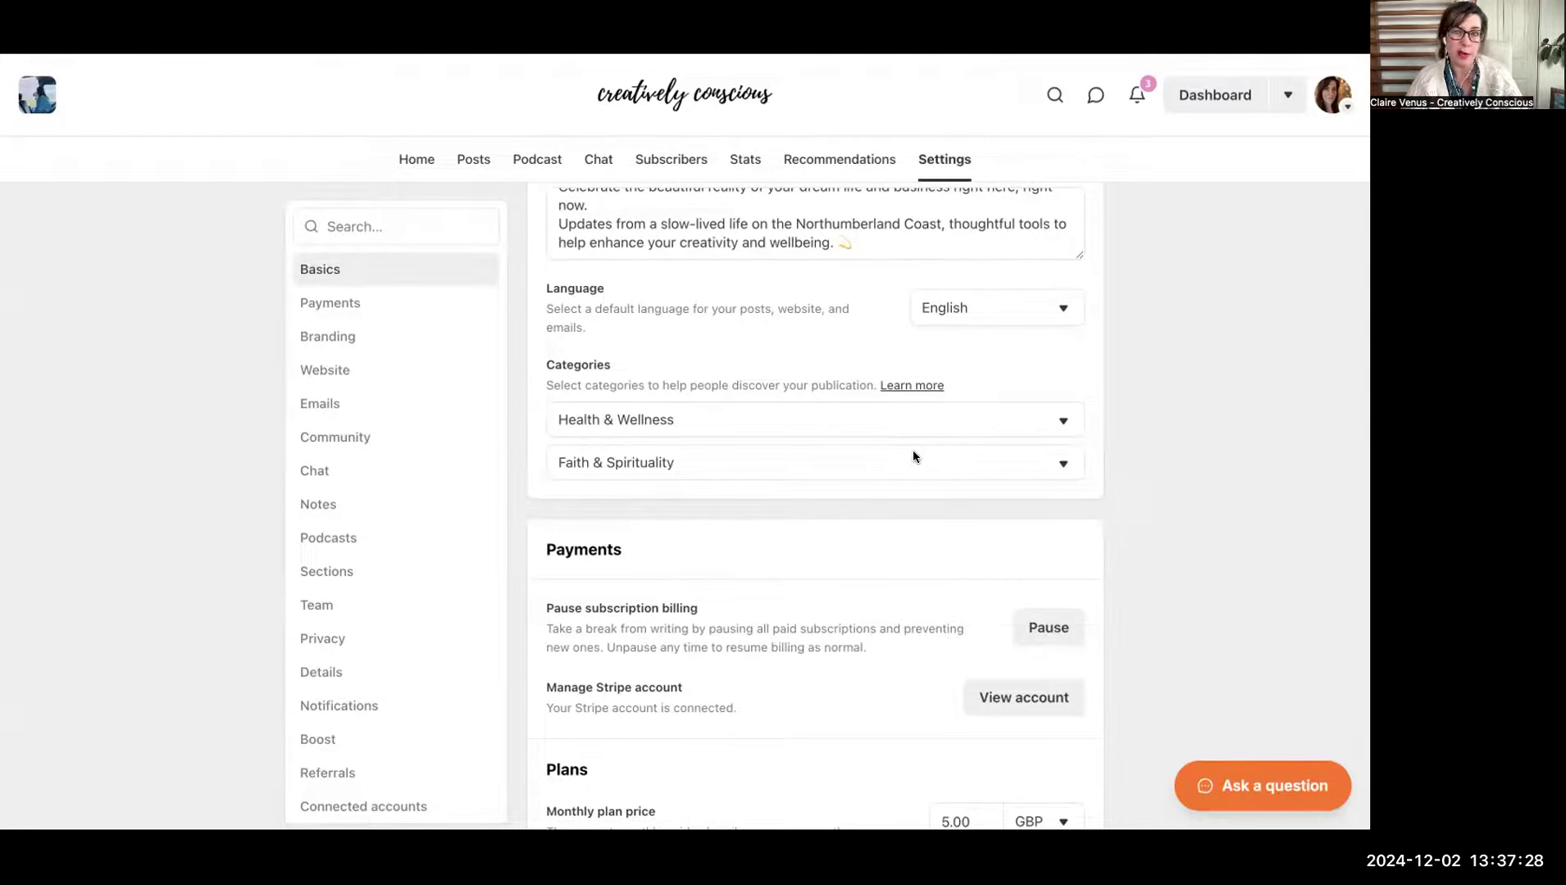
Step: Review the payment settings, including plan prices, free and paid subscriber benefits, group subscriptions and currency options
scroll(912, 451, down, 4)
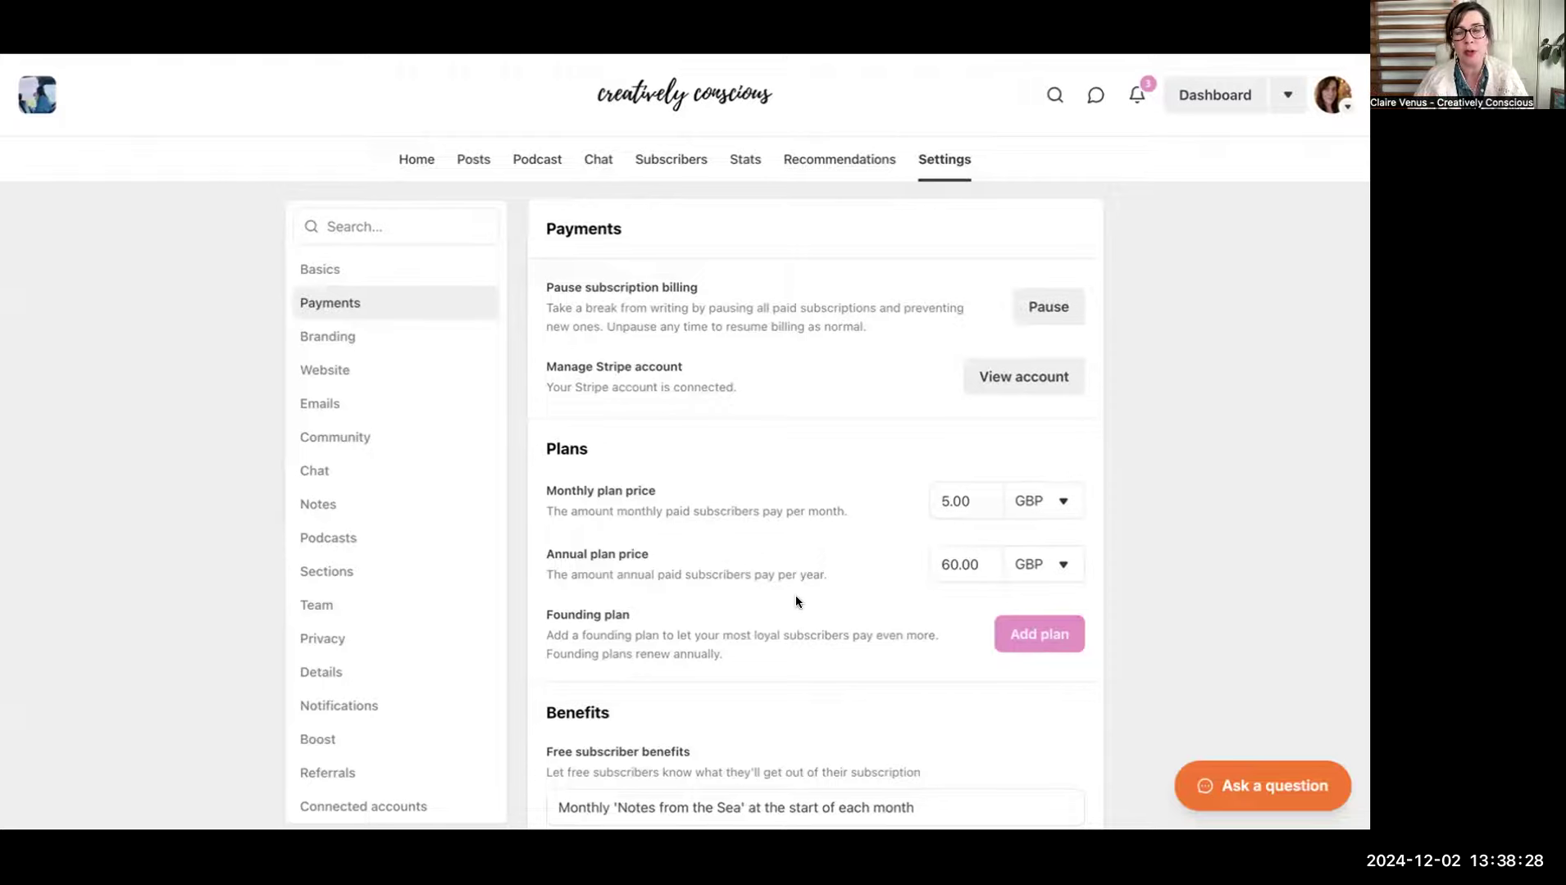
scroll(795, 597, down, 5)
scroll(796, 598, down, 1)
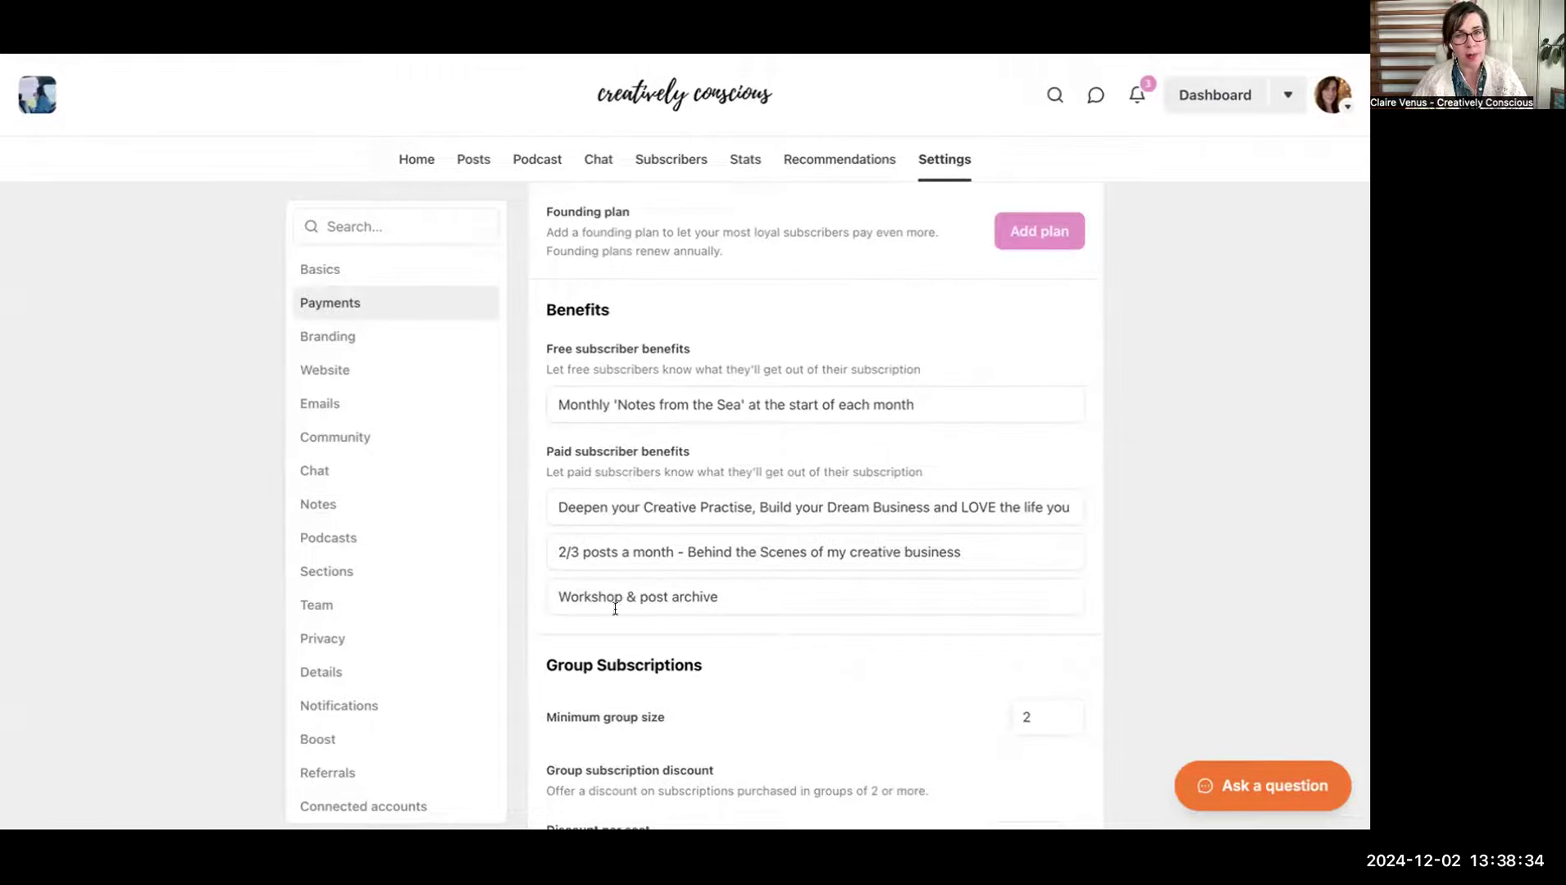
scroll(779, 539, down, 1)
scroll(779, 538, down, 3)
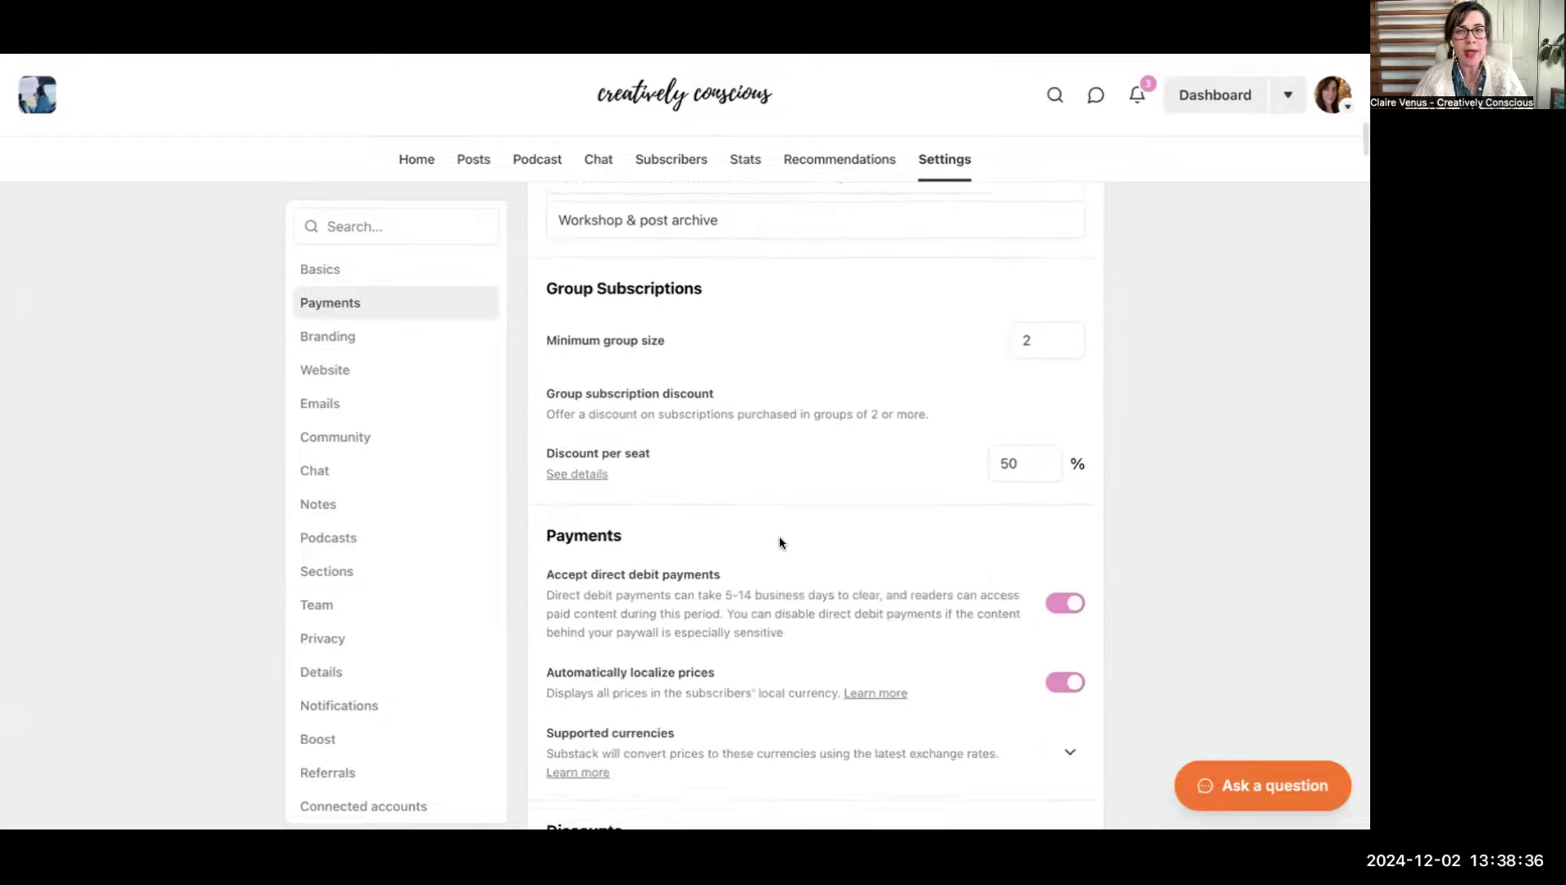
scroll(780, 541, up, 6)
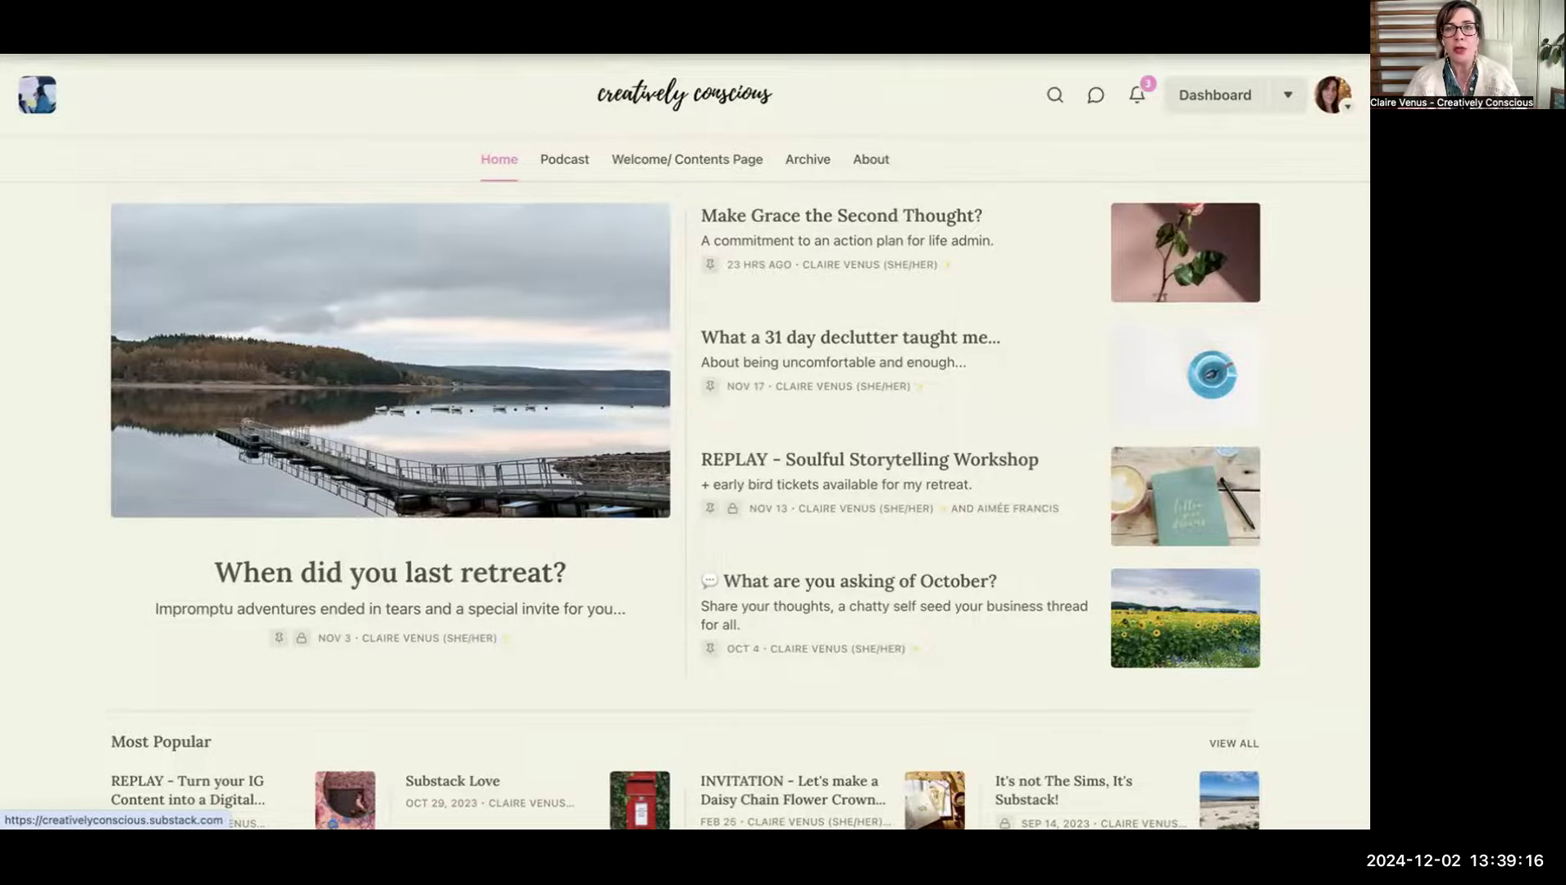
Step: Return from the public site to the Creatively Conscious publication's dashboard
click(1284, 96)
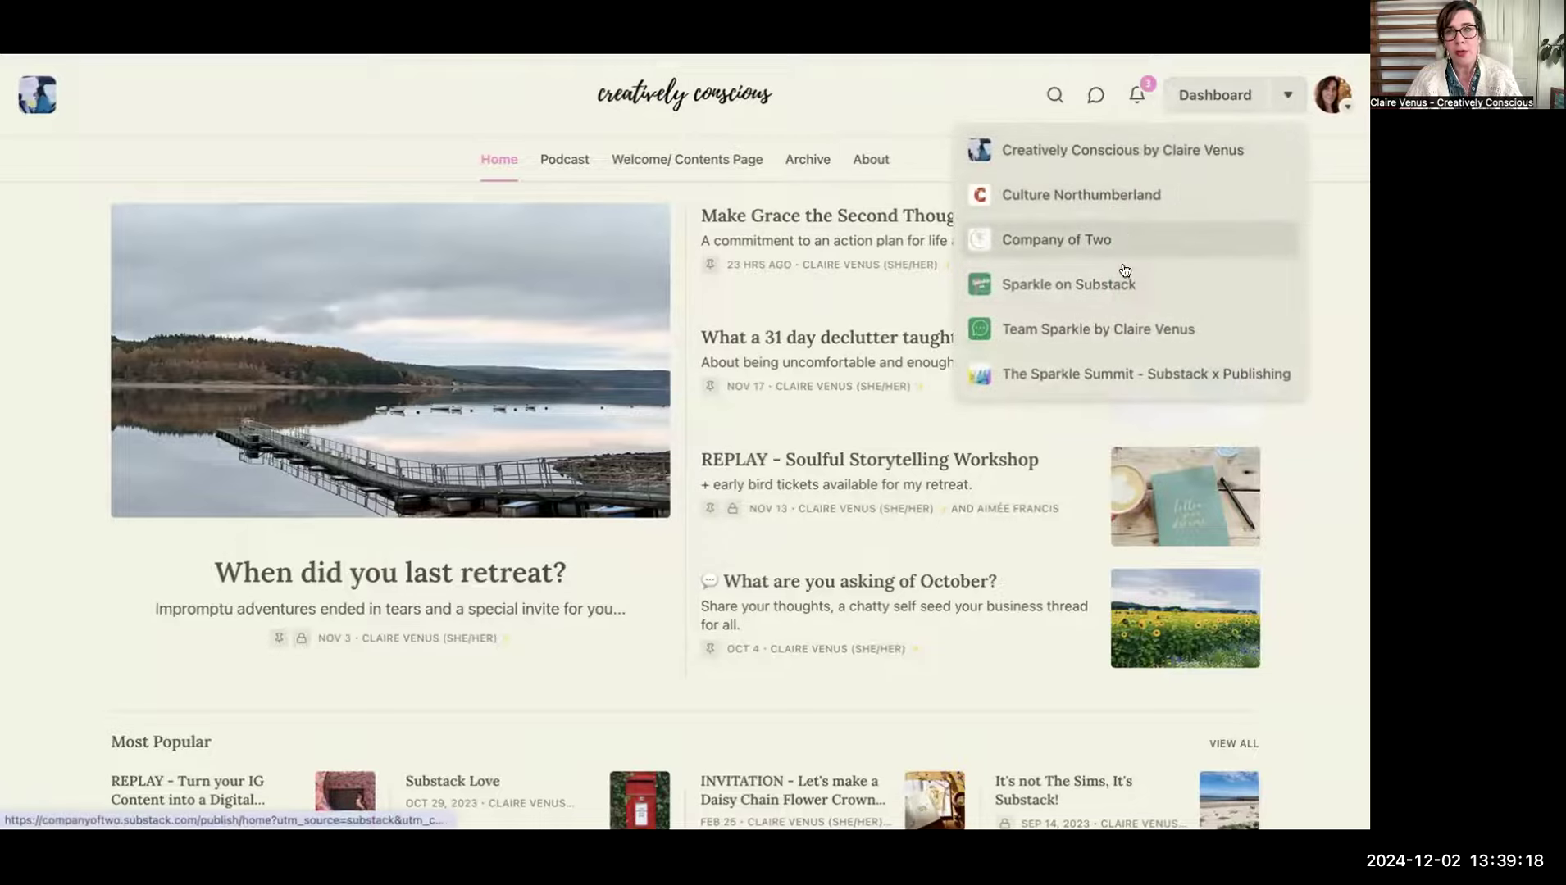
click(1111, 156)
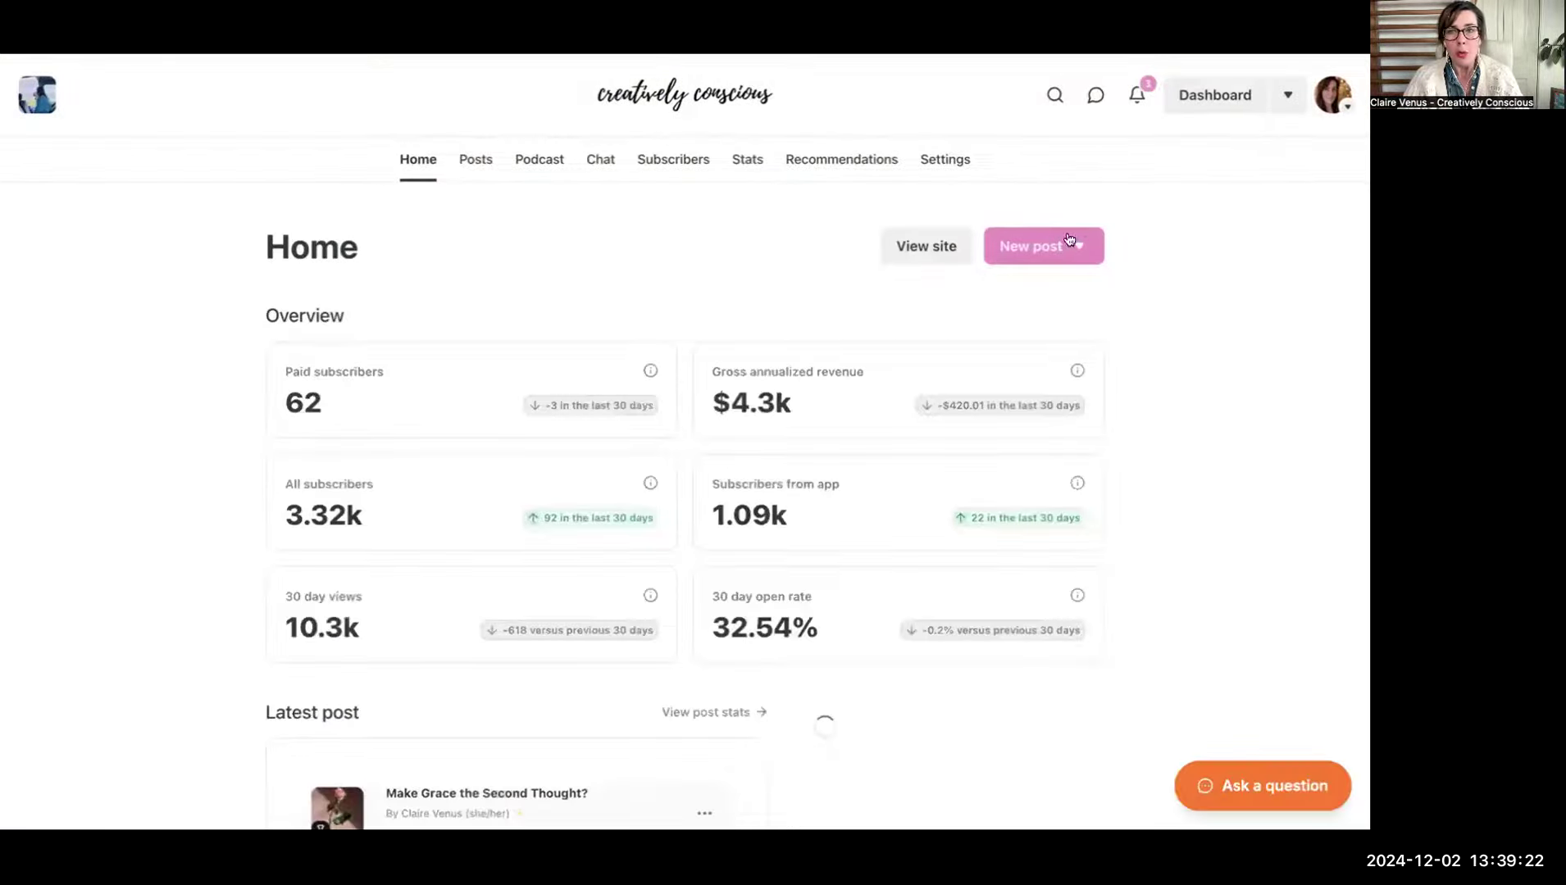
click(1069, 240)
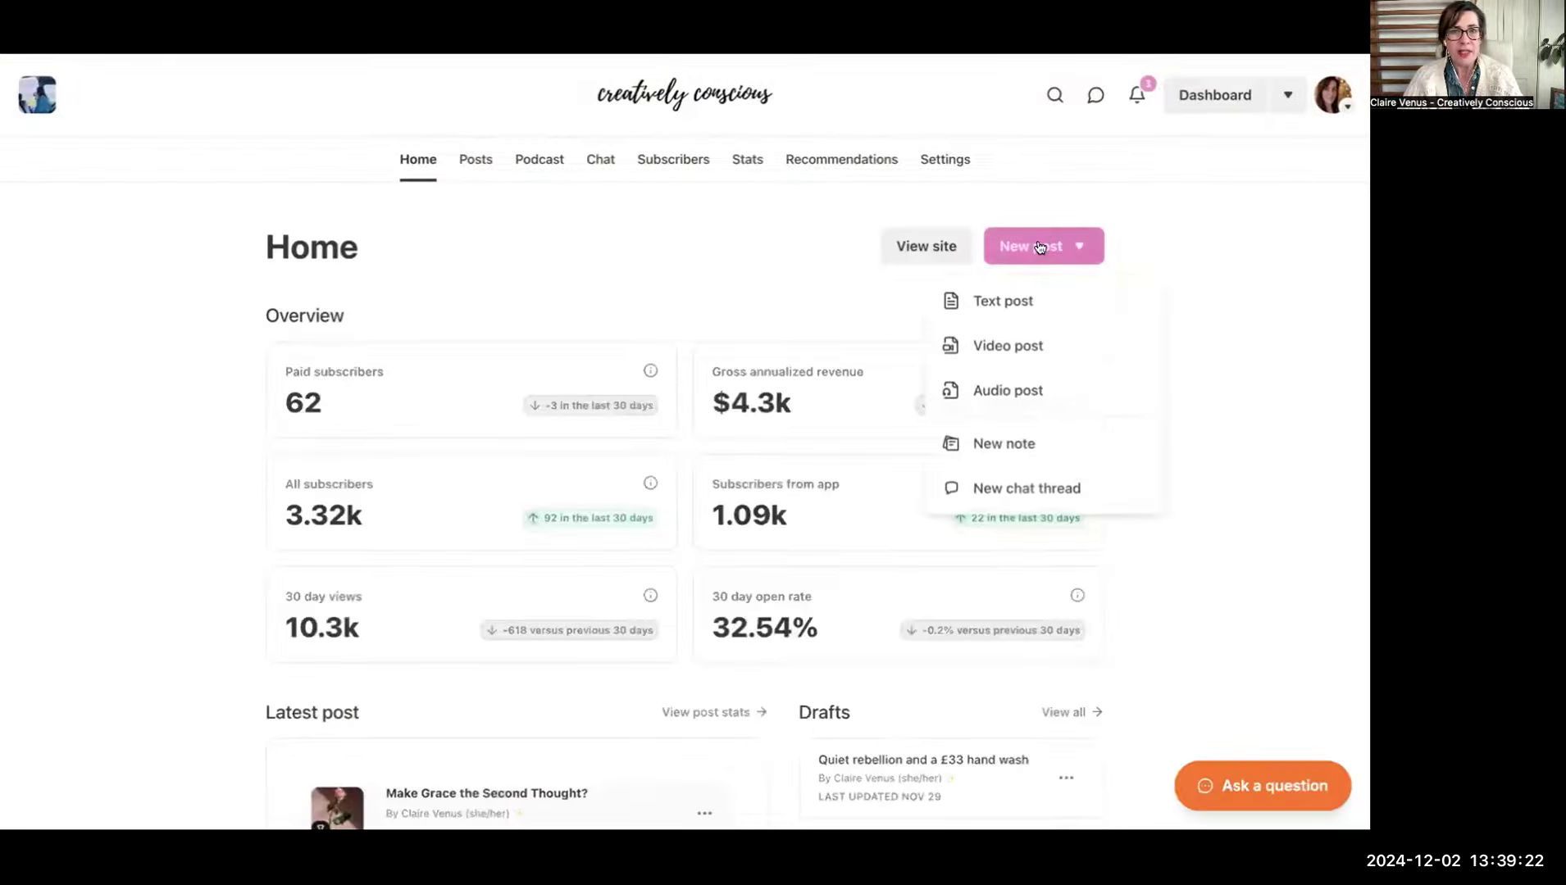
click(1028, 310)
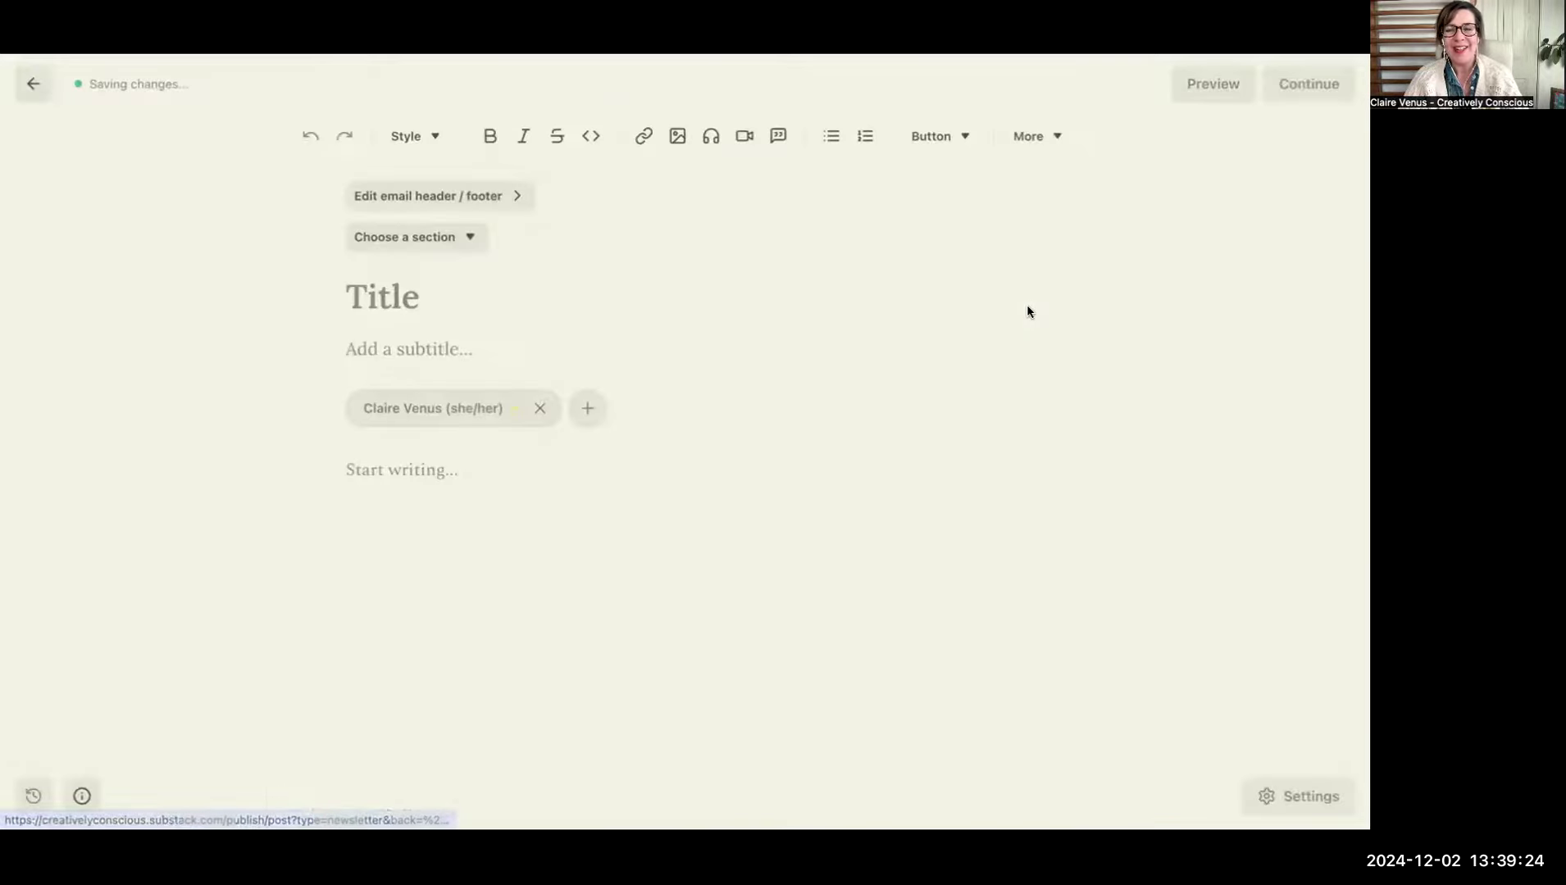
click(29, 83)
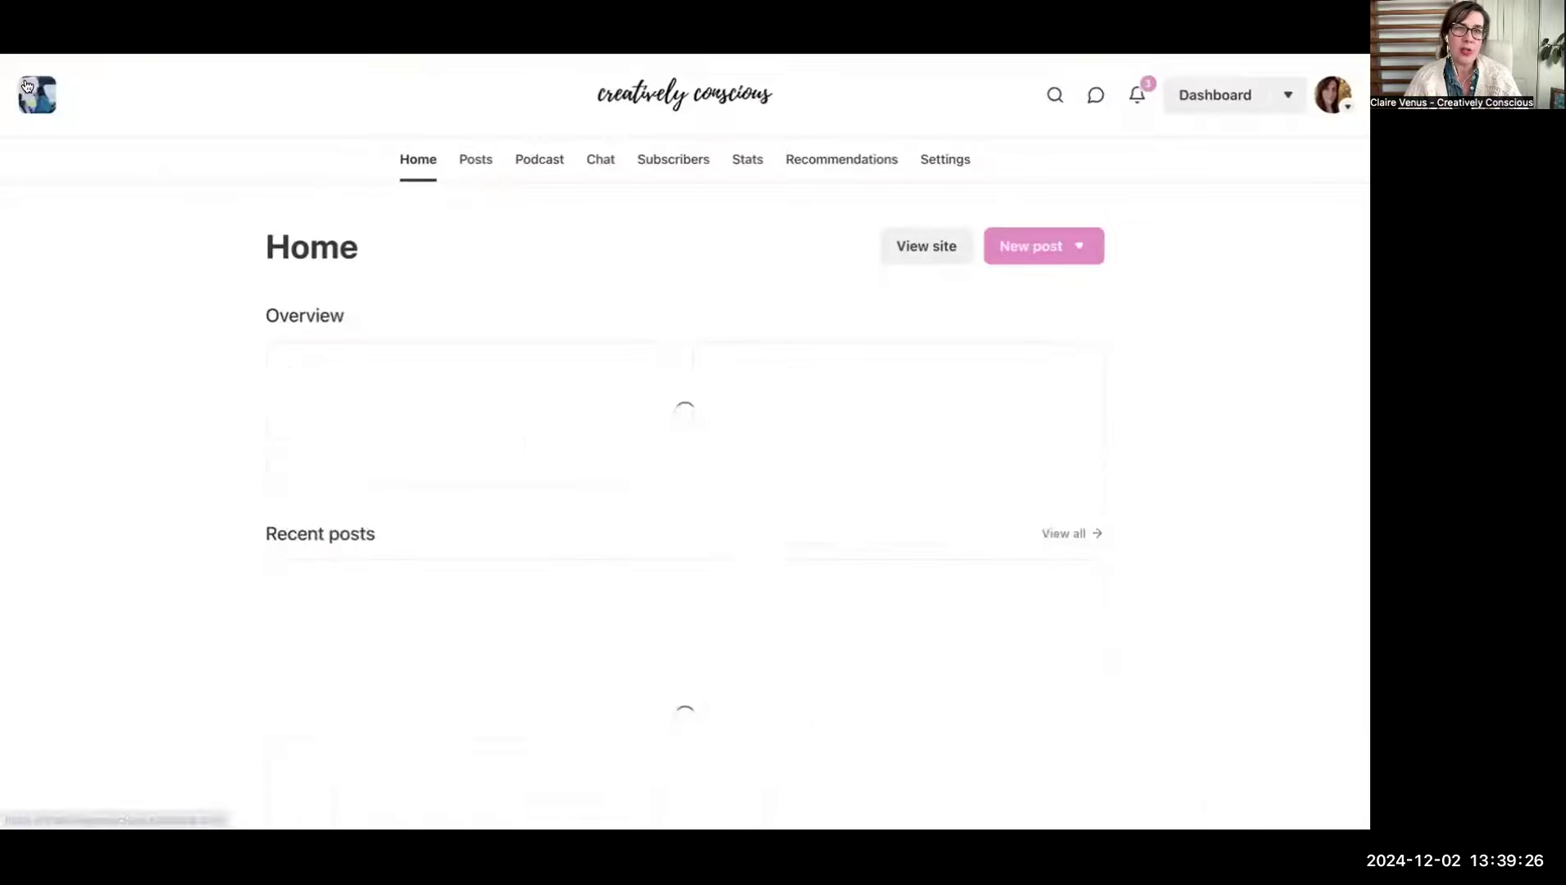
Step: Create a new text post and assign it to the main Creatively Conscious section
click(1054, 246)
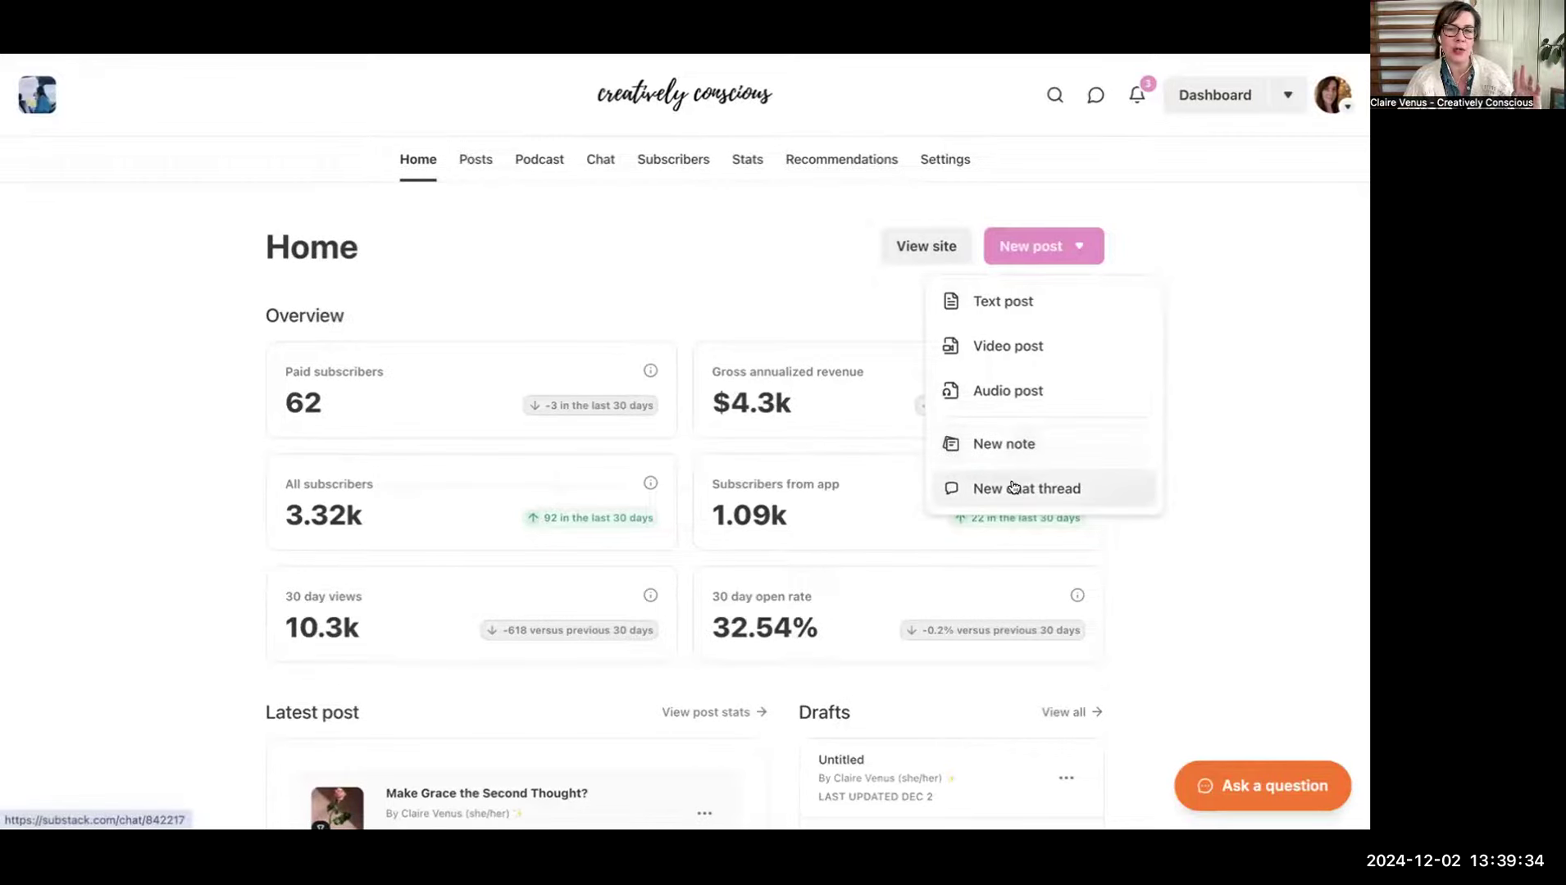
click(1020, 301)
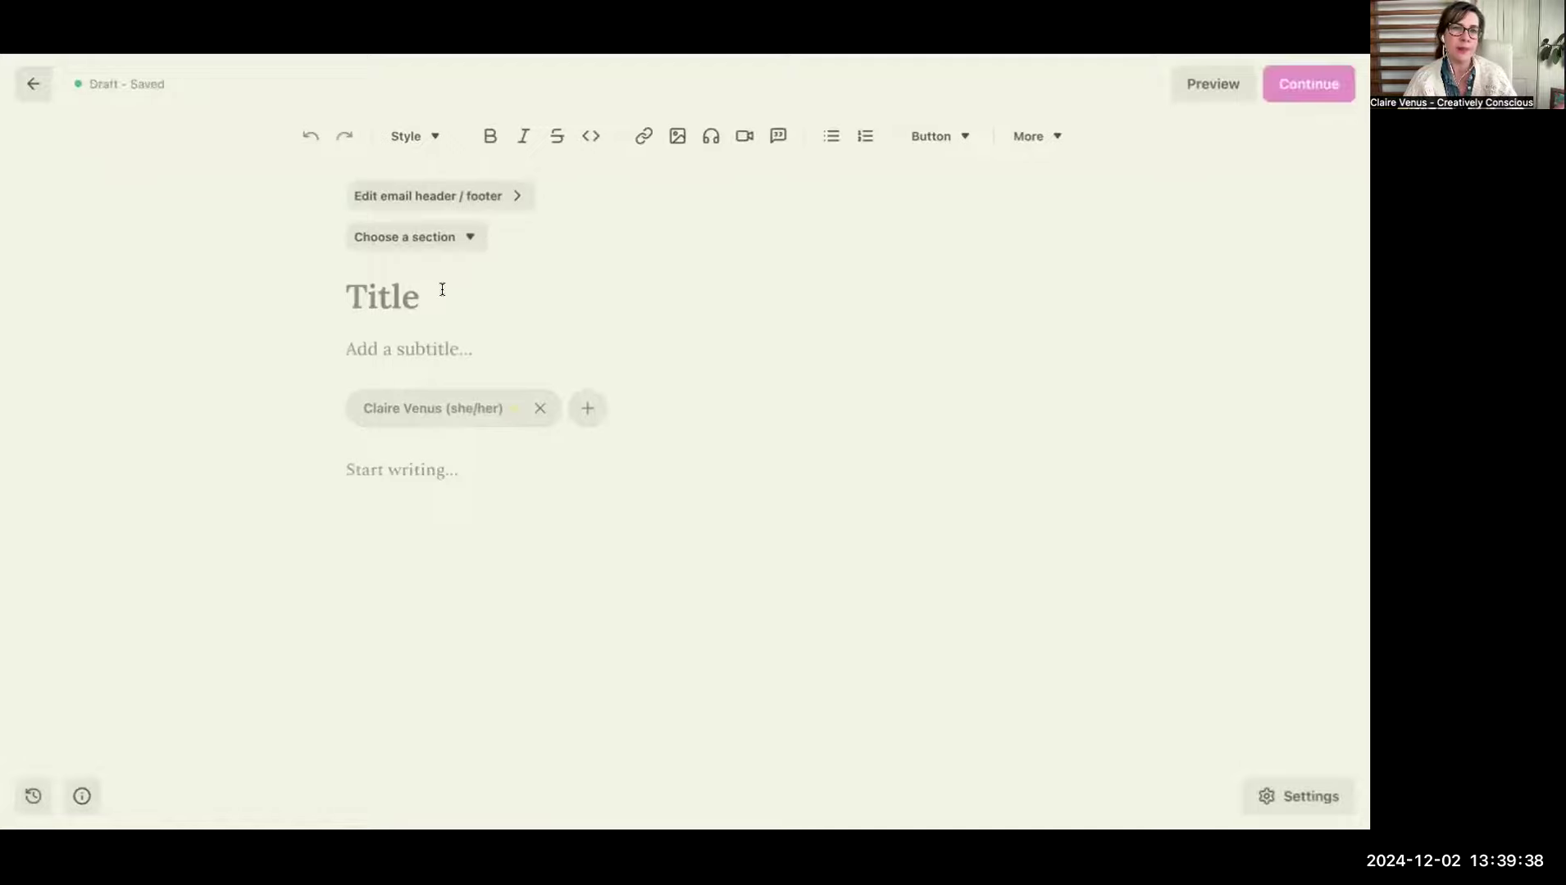
click(432, 238)
click(423, 288)
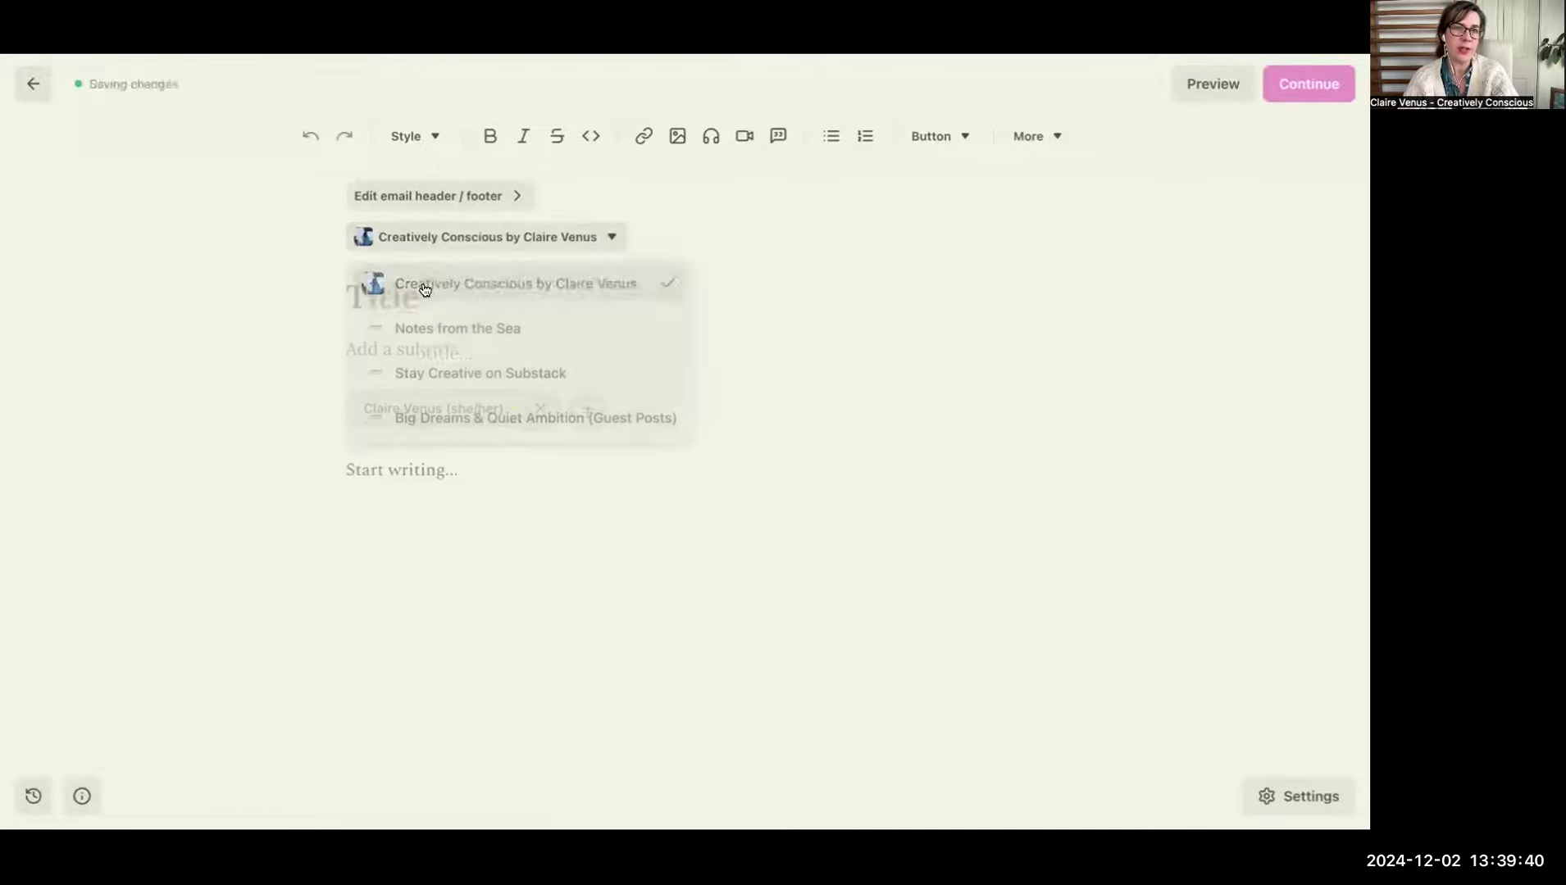
Step: Fill in the post with the title "XXX", the subtitle "xxx" and the body text "xxx", ending on a new line
click(410, 293)
text(XXX)
click(395, 346)
text(xxx)
click(392, 475)
text(xxx)
key(Return)
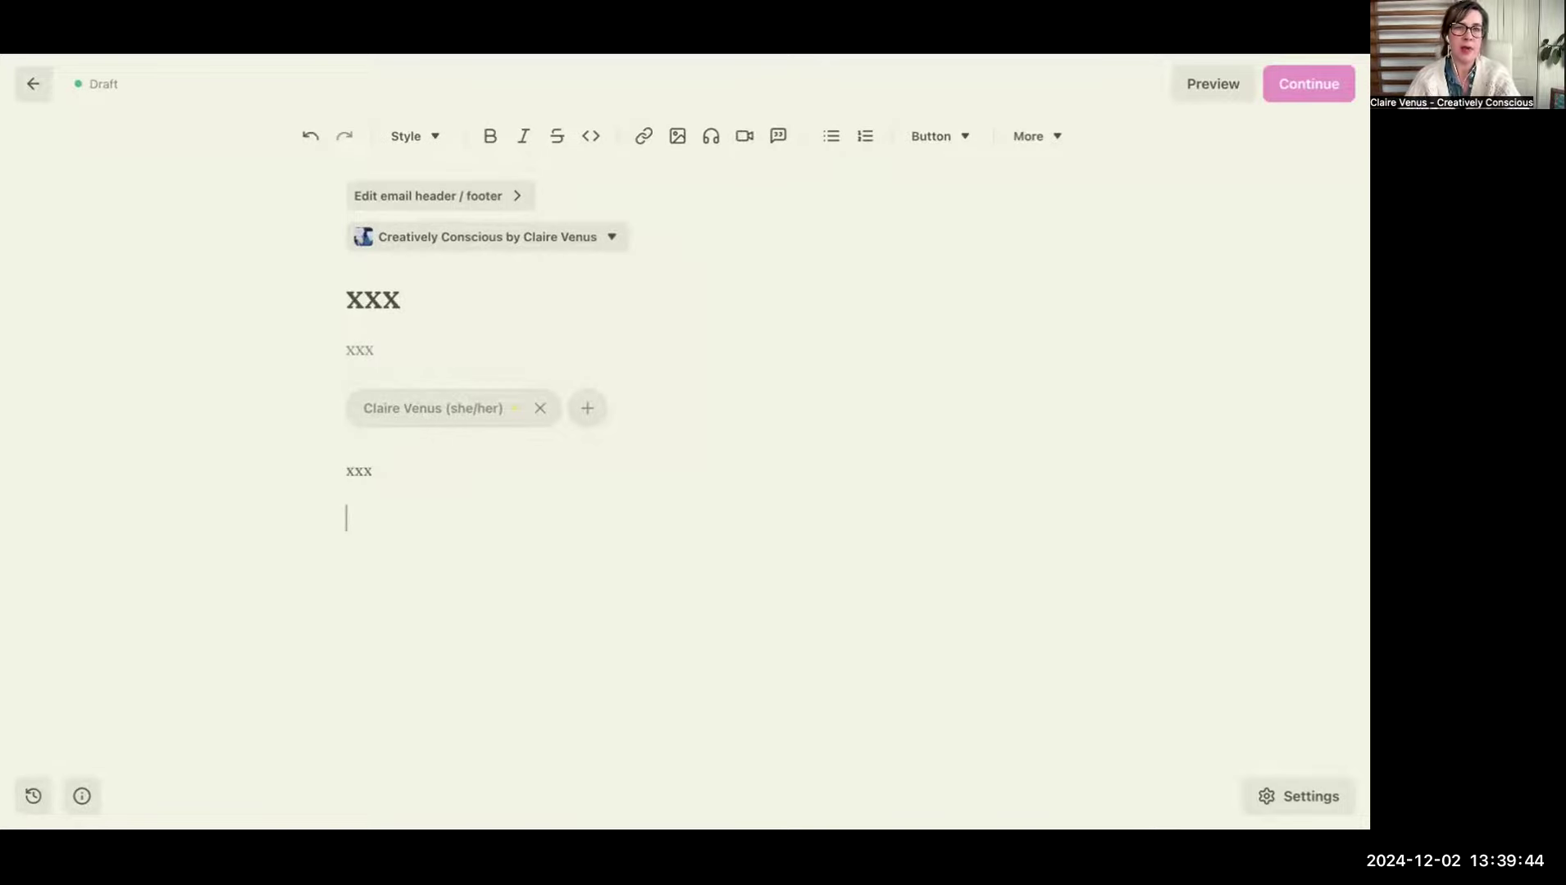
Step: Try to apply a block quote on the empty line below the body text and continue on a new line
click(778, 136)
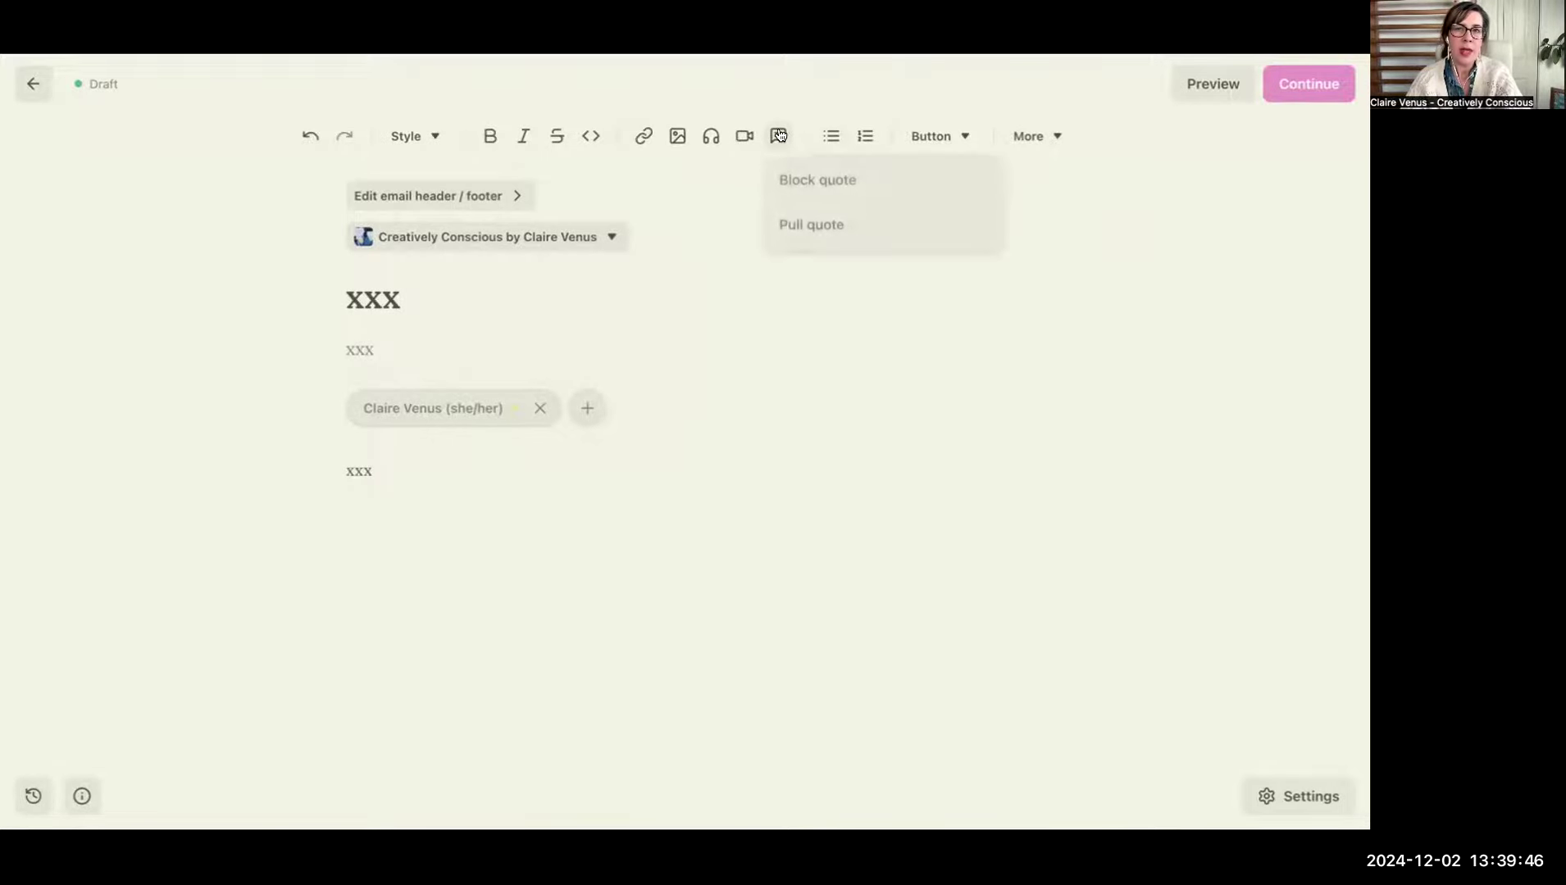
click(805, 179)
key(Return)
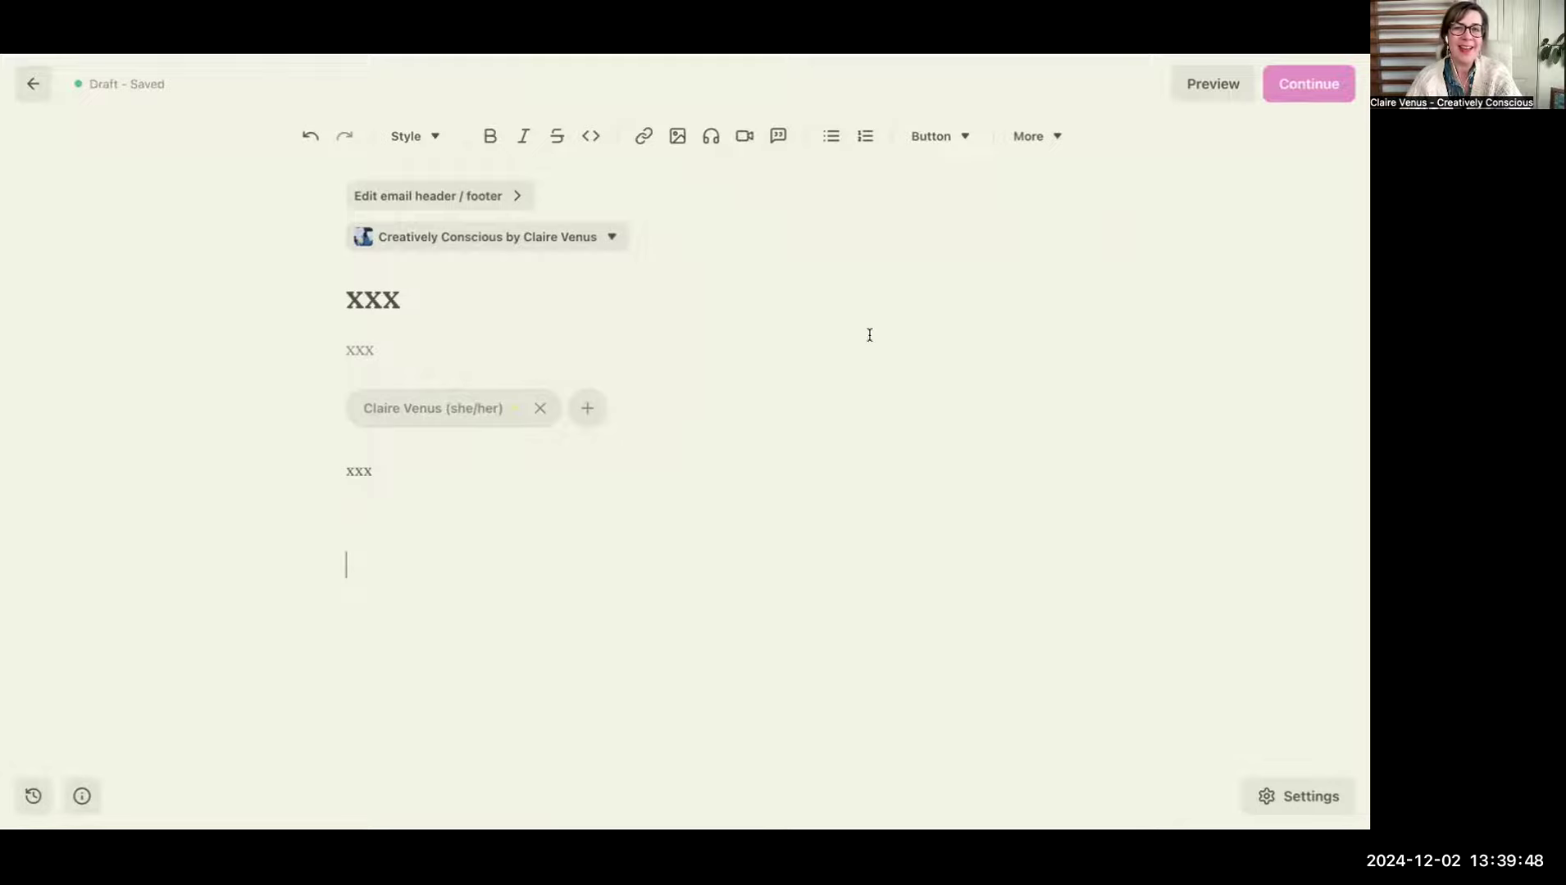
Step: Insert a Subscribe button below the body text, followed by a Get the app button
click(939, 136)
click(951, 179)
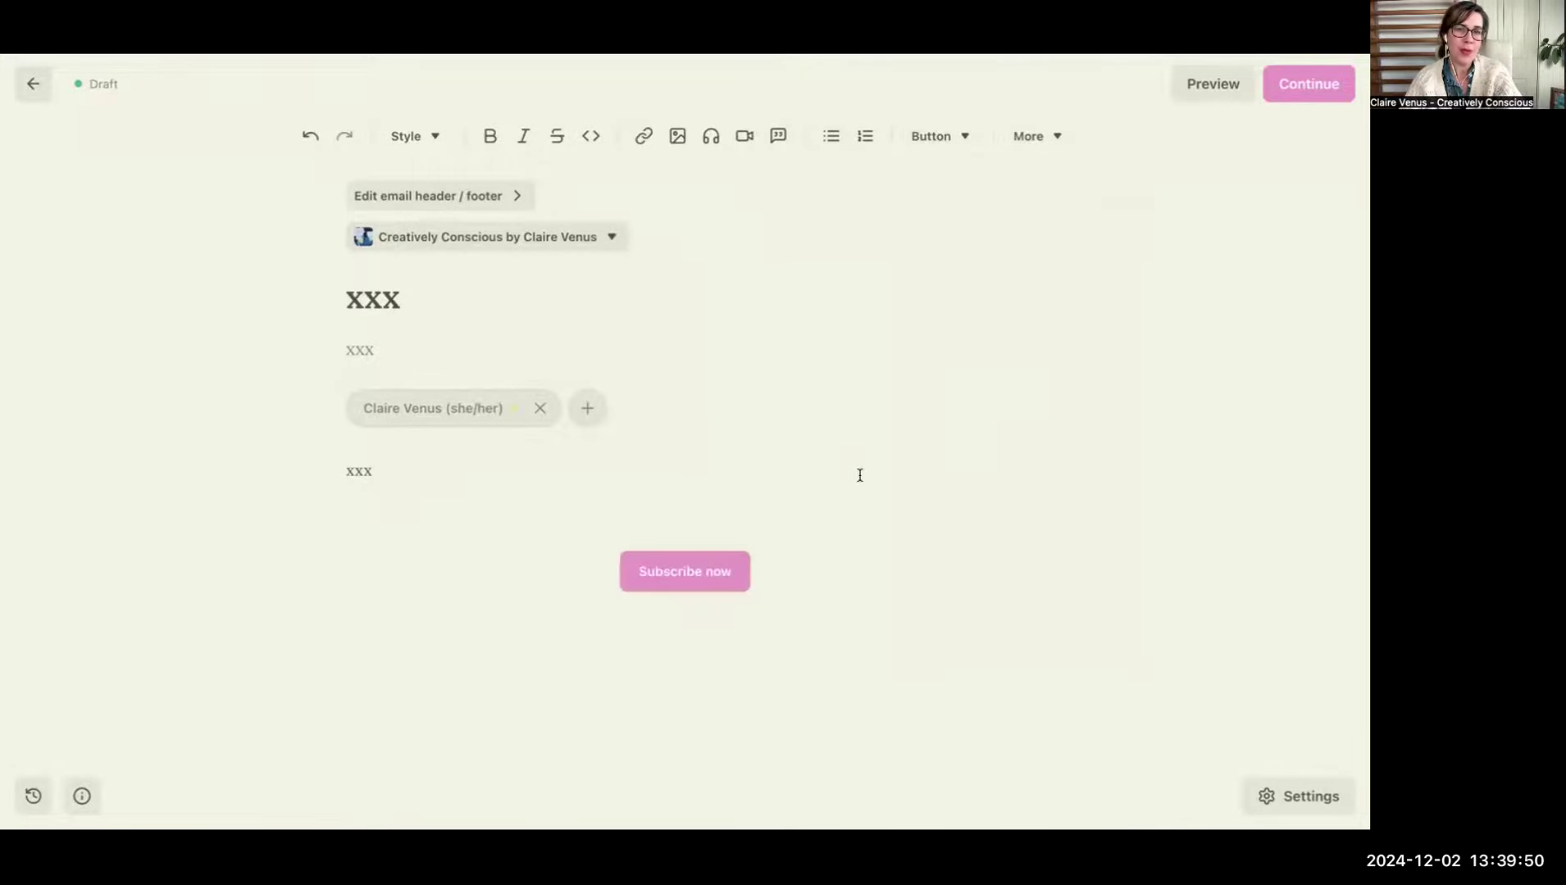
click(951, 139)
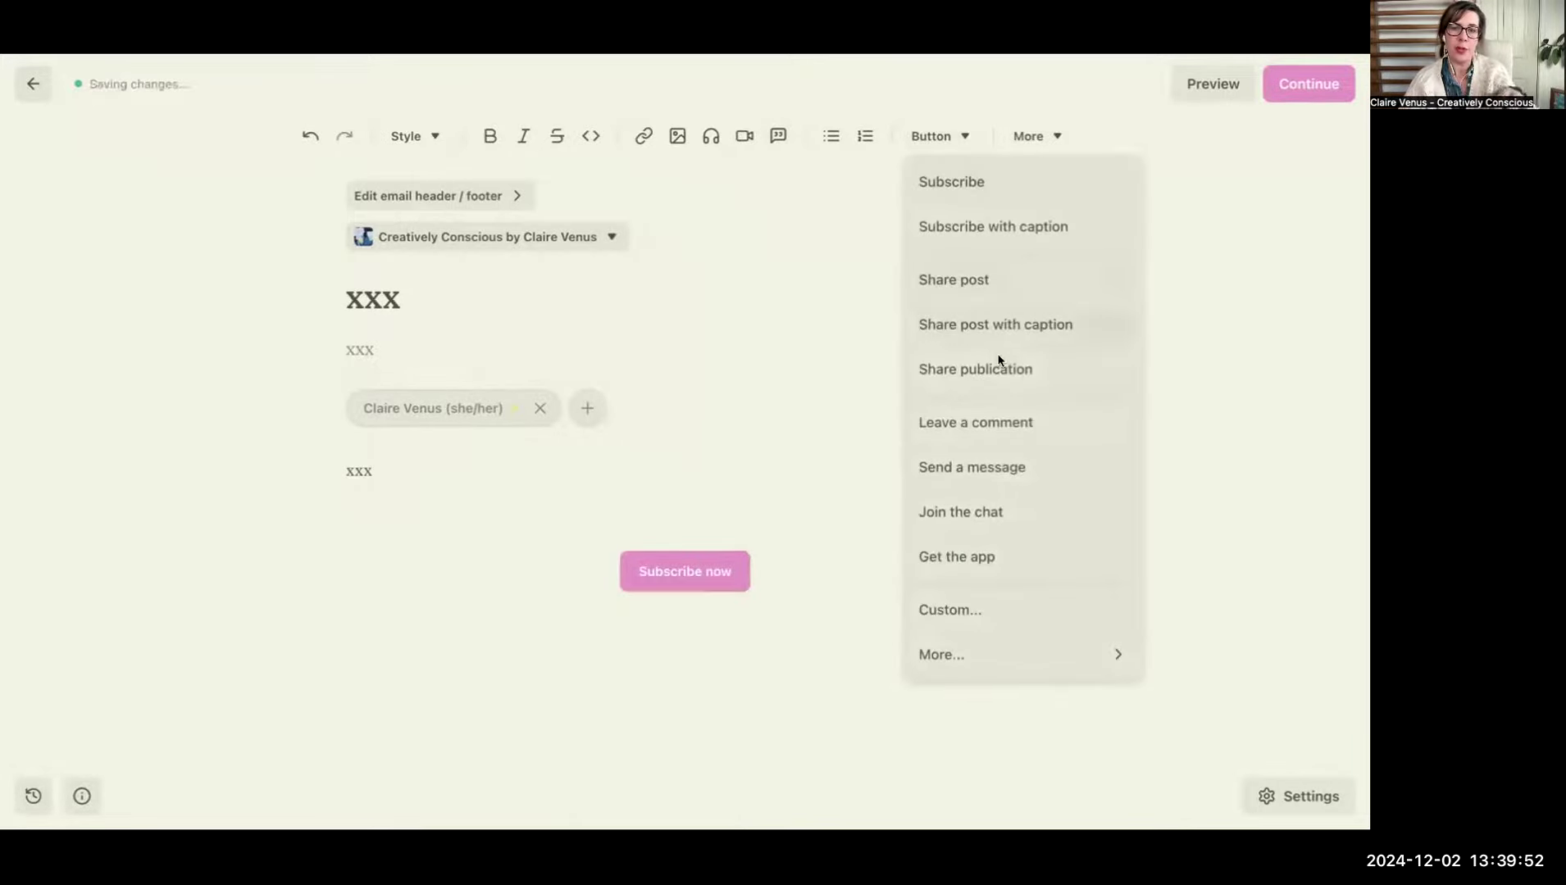
click(983, 554)
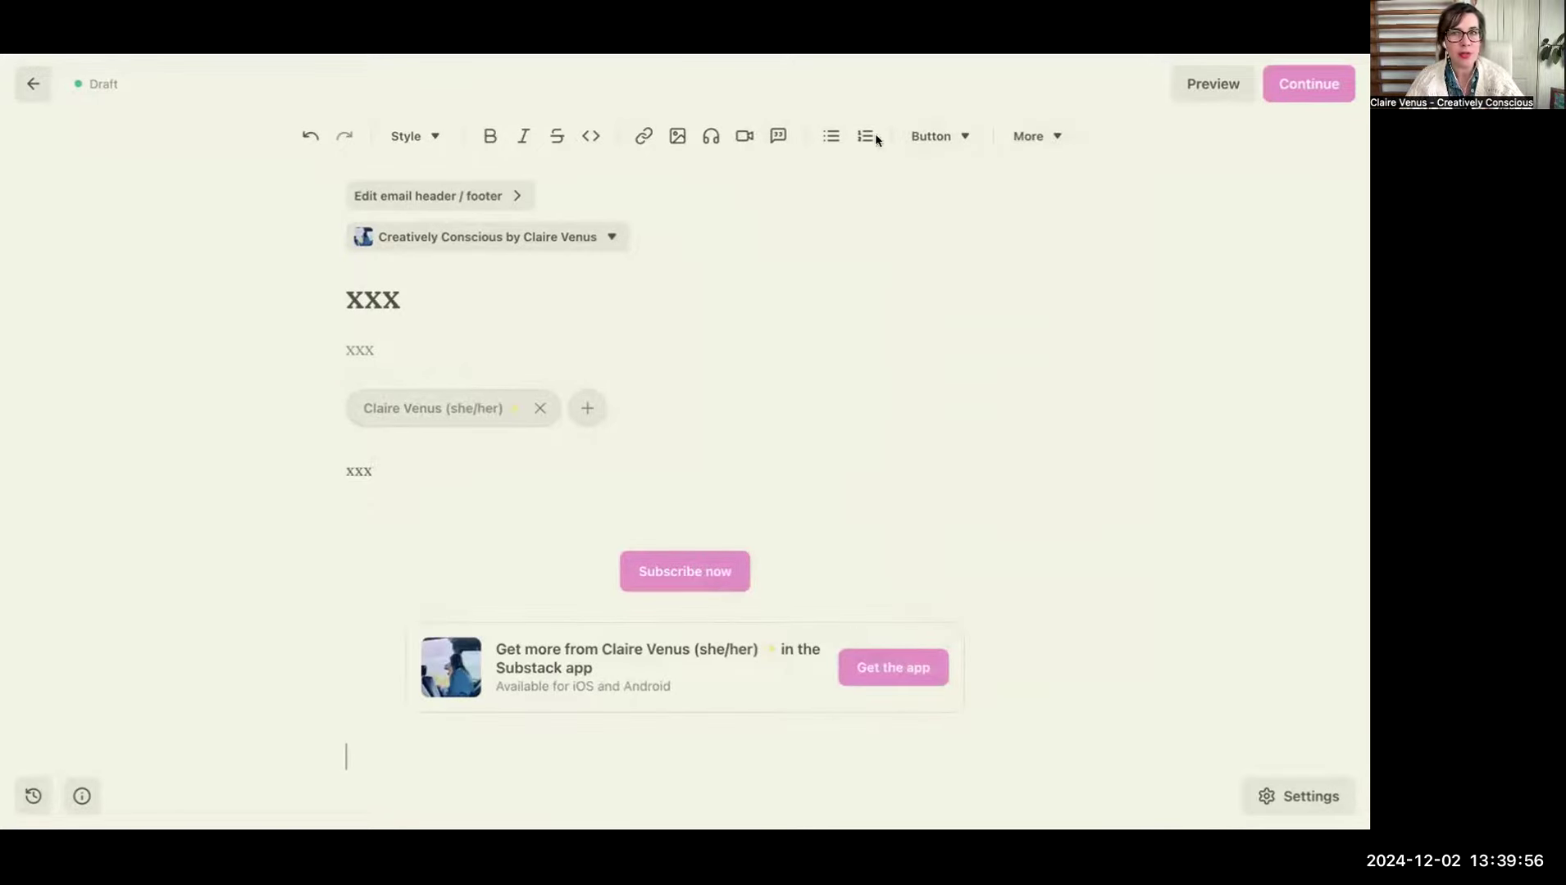
Step: Search the stock photos for "calm" and insert the pastel sunset sea photo below the Get the app block
click(674, 137)
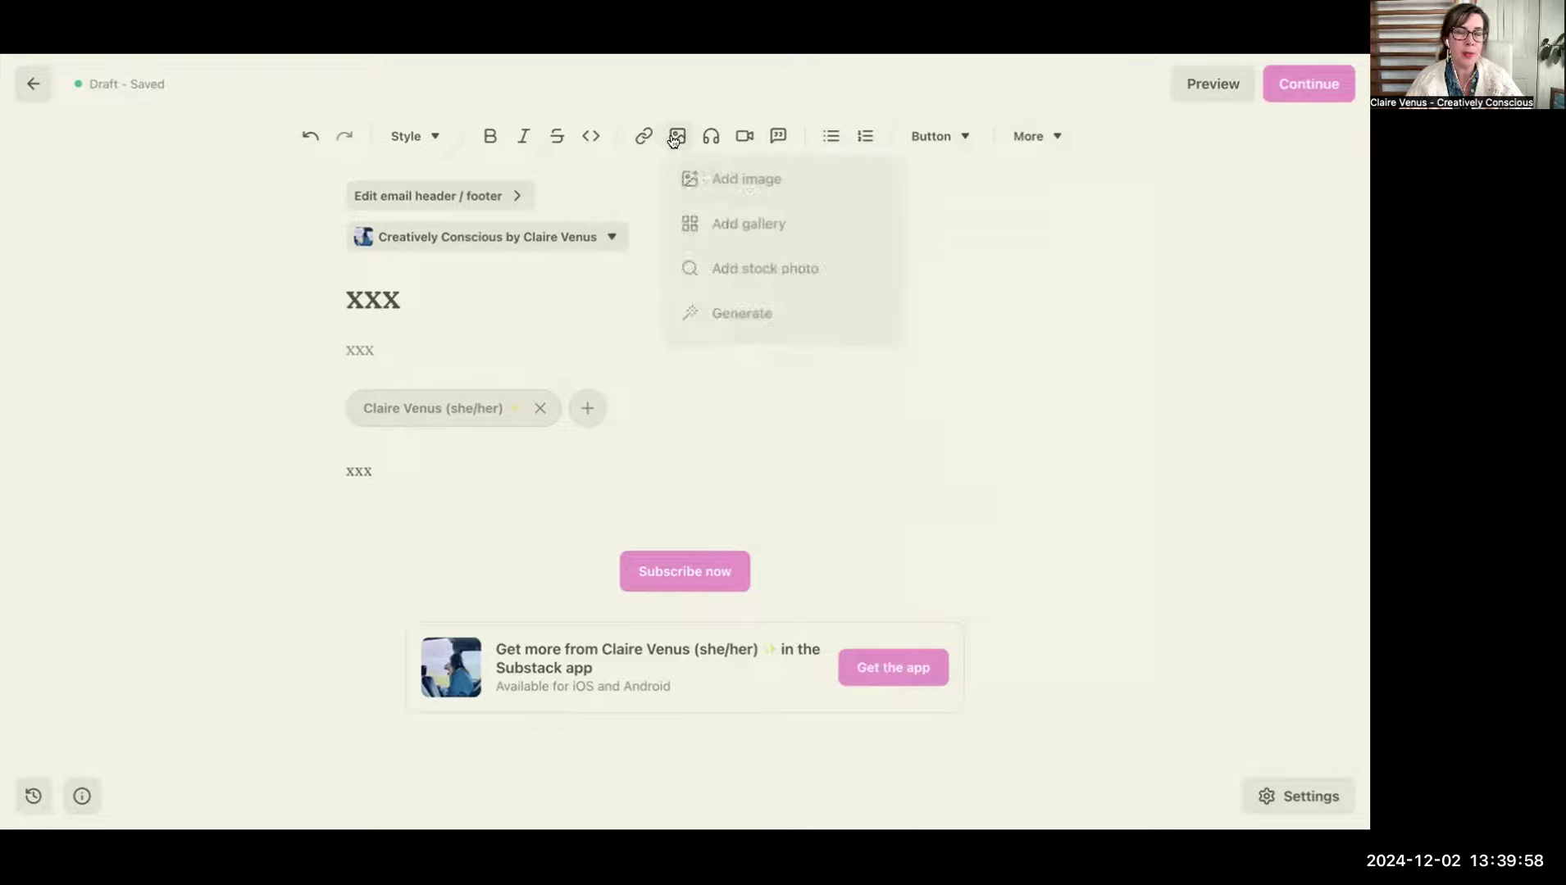
click(755, 270)
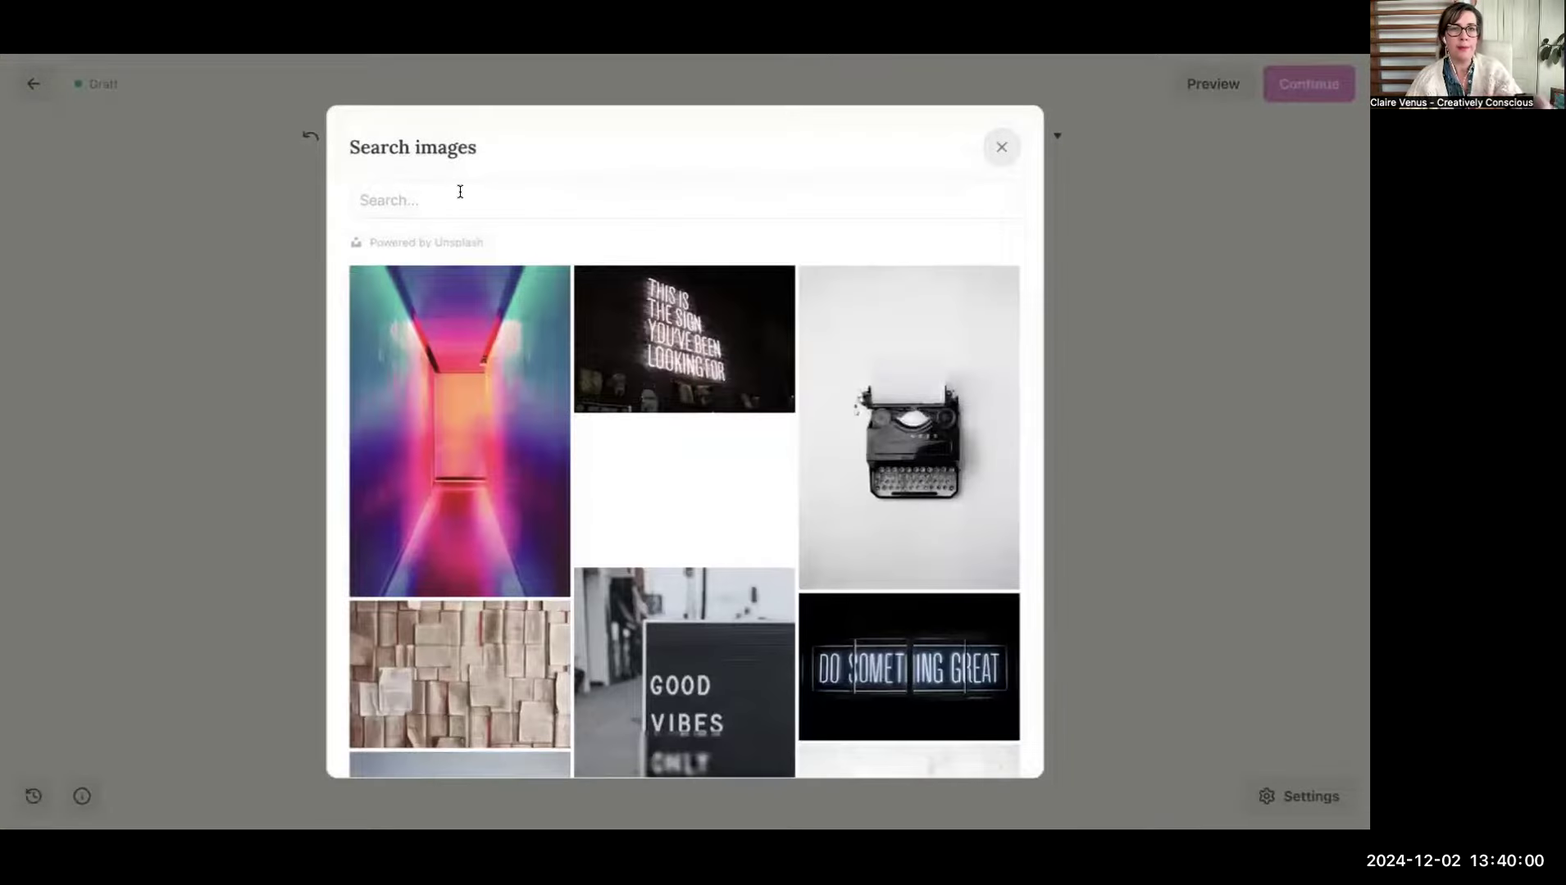
click(460, 192)
text(calm)
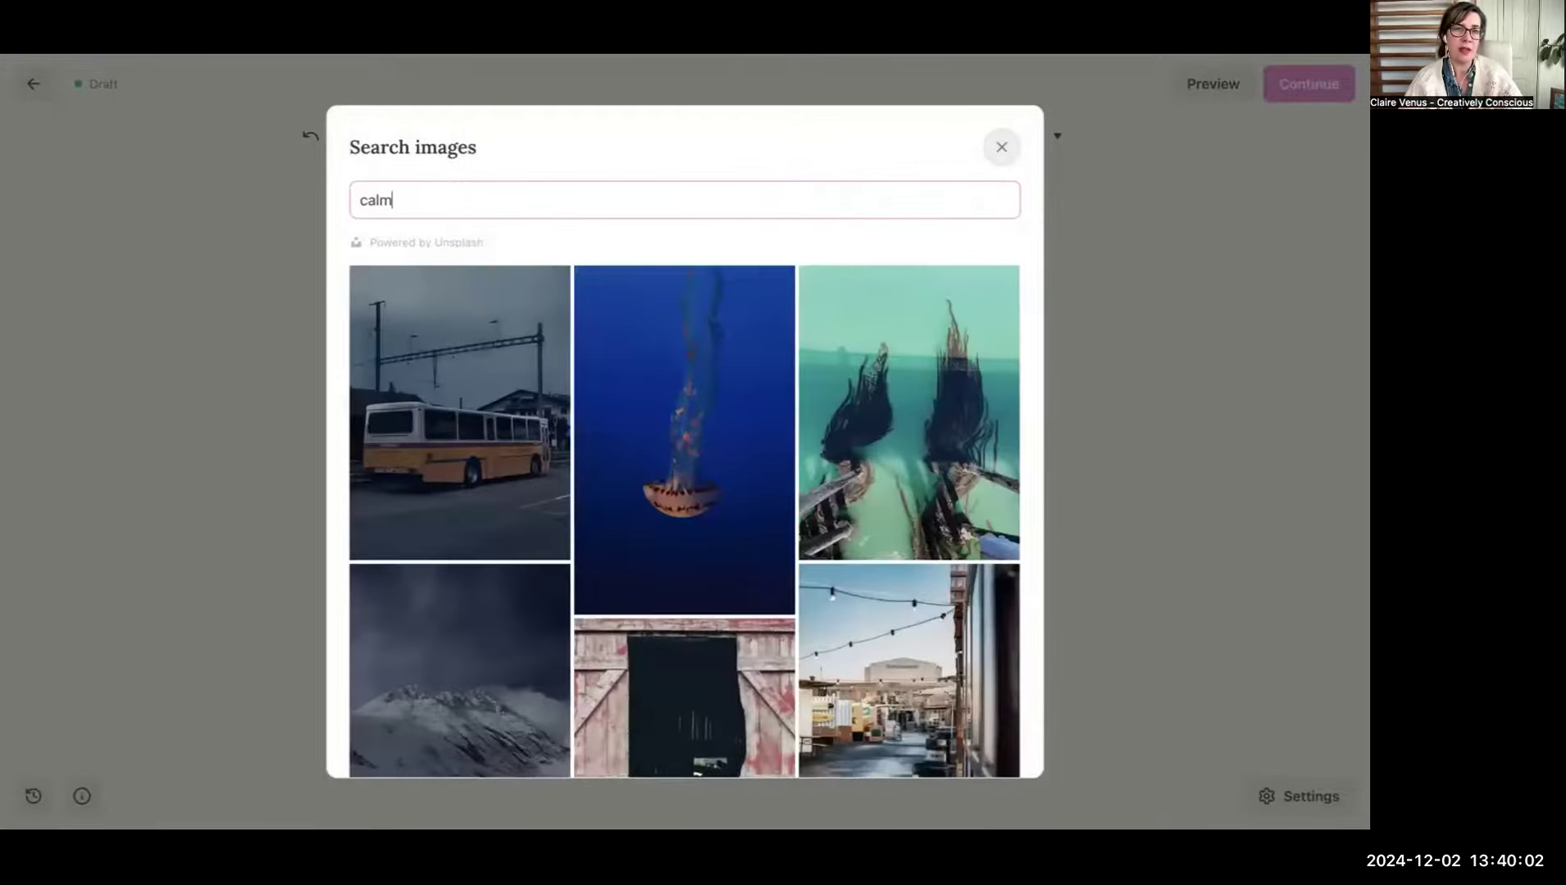
scroll(769, 365, down, 1)
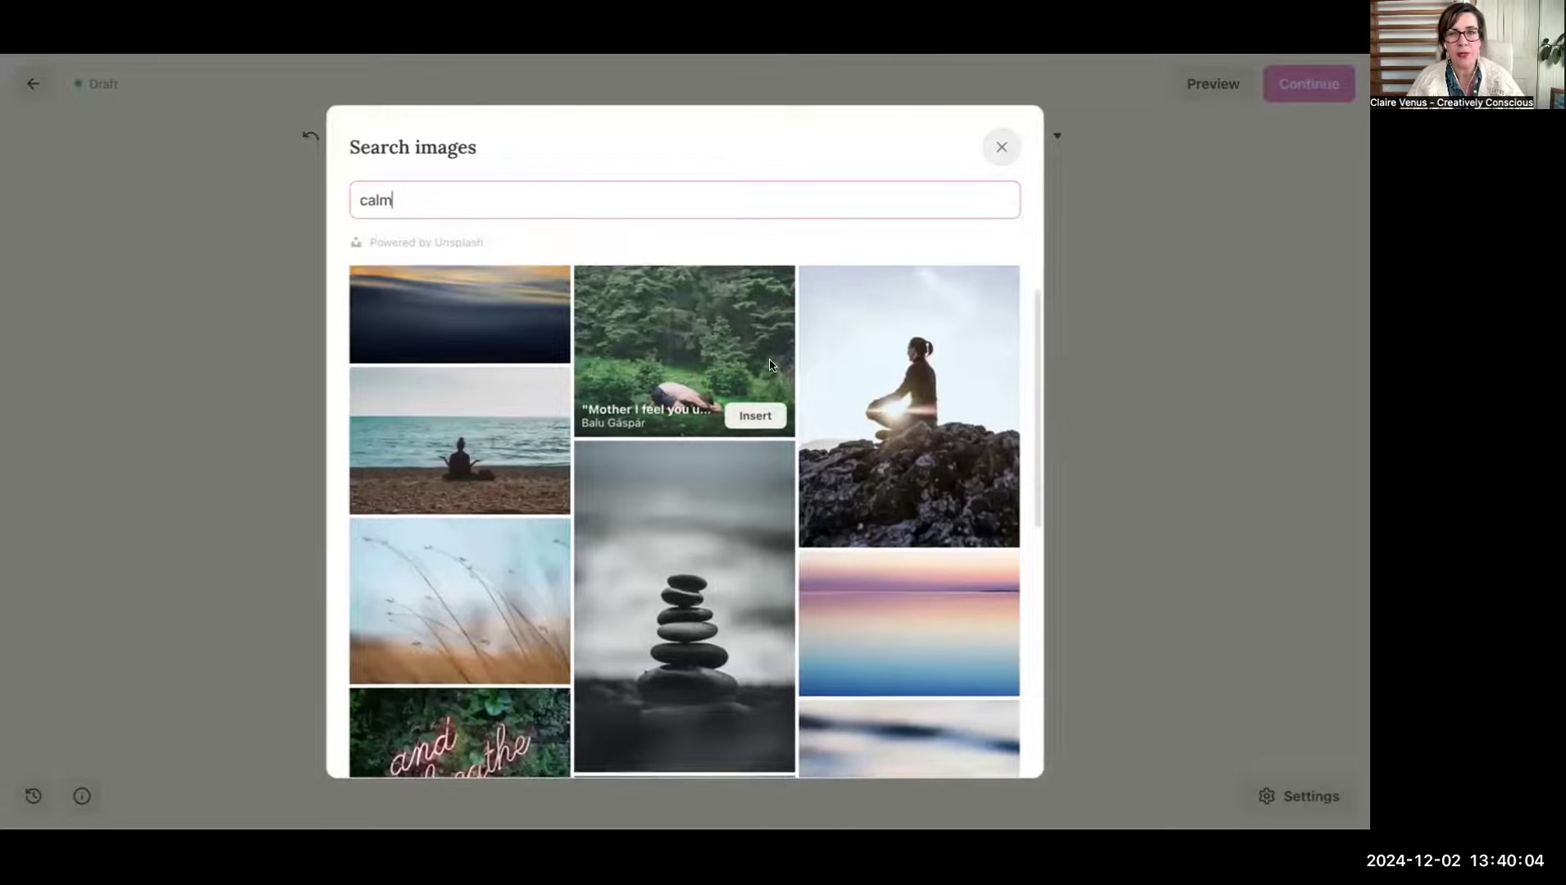
scroll(769, 365, down, 3)
click(978, 519)
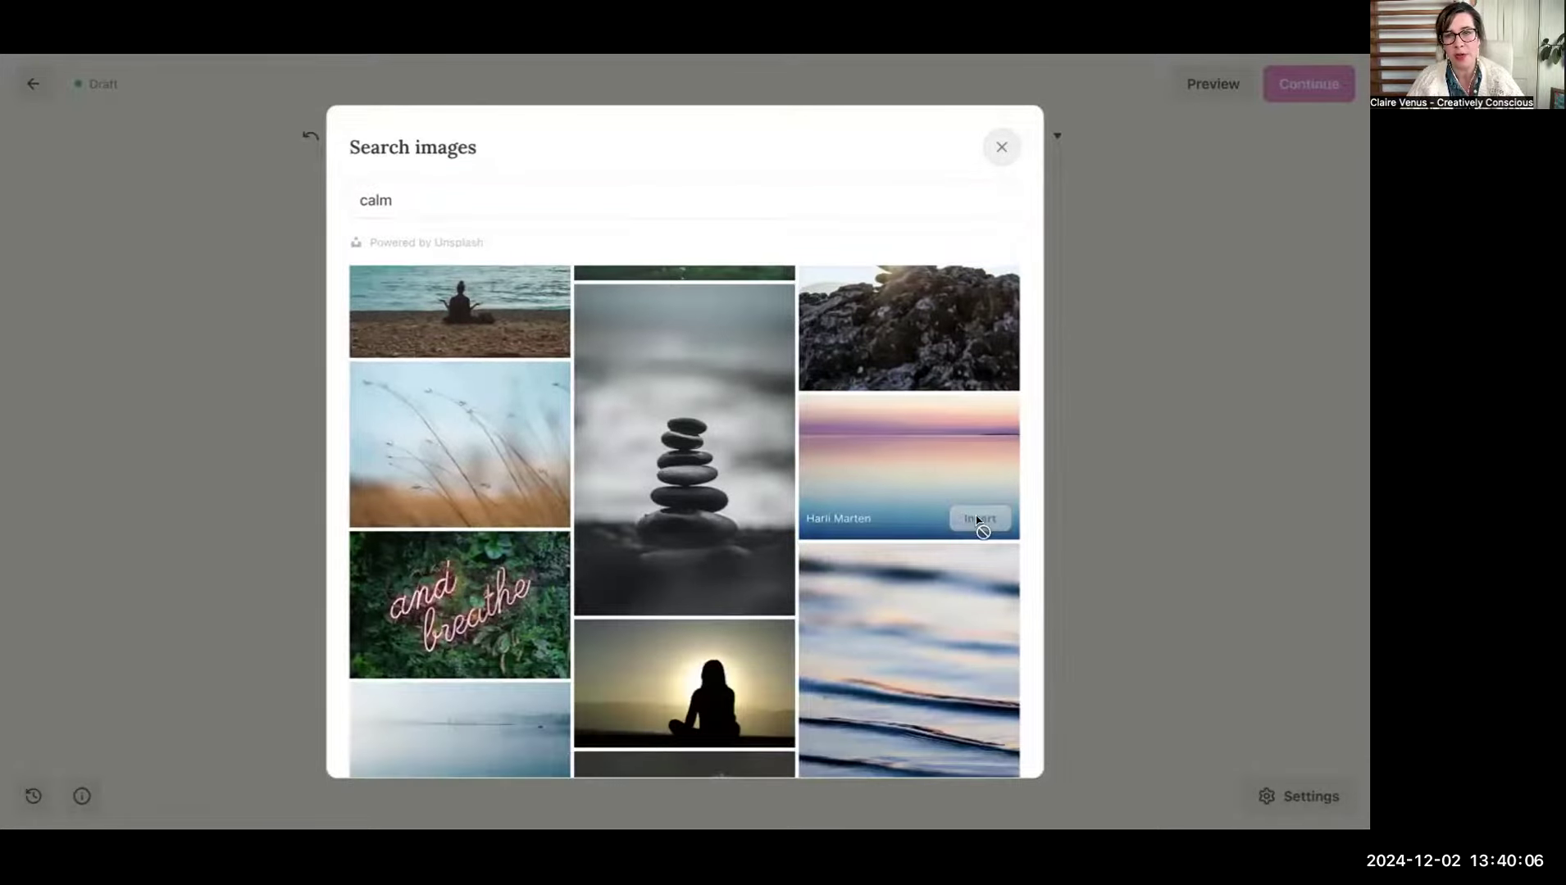
scroll(685, 566, up, 5)
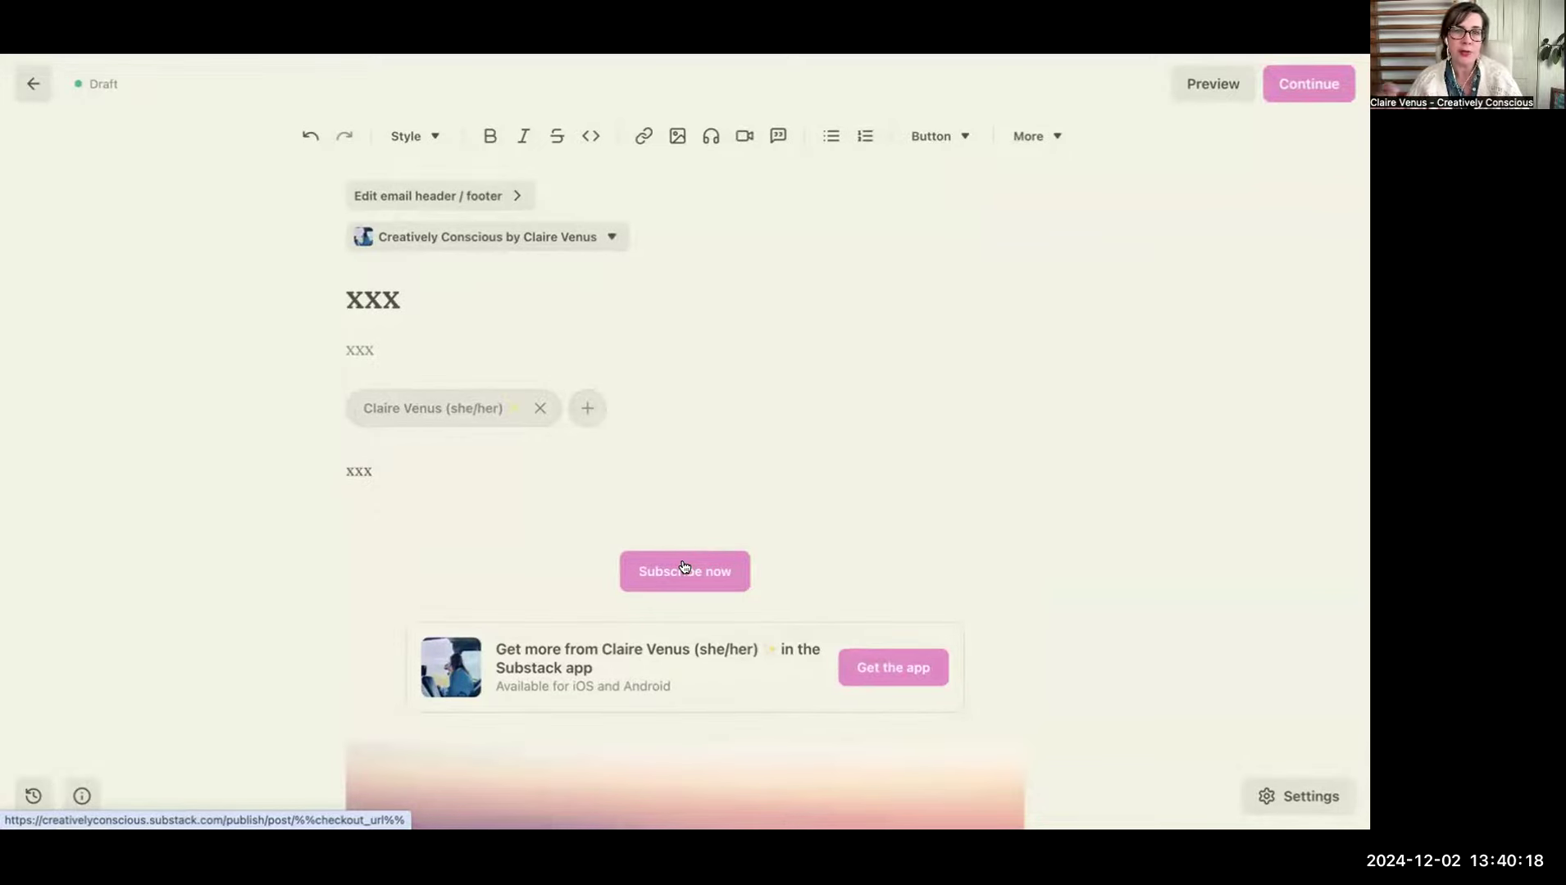
scroll(684, 566, down, 5)
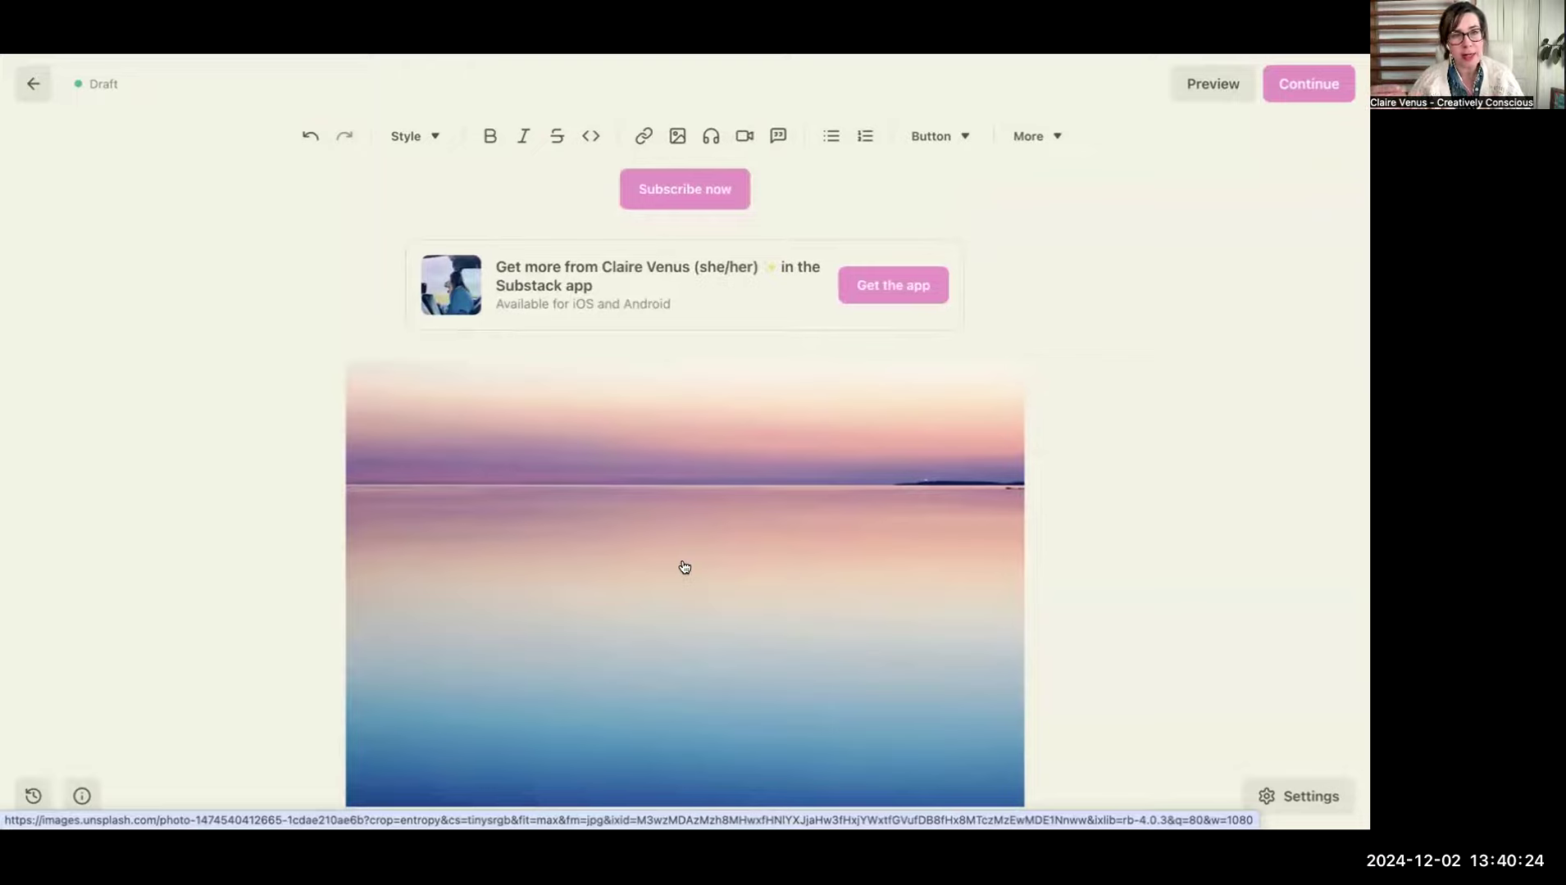
scroll(683, 566, up, 5)
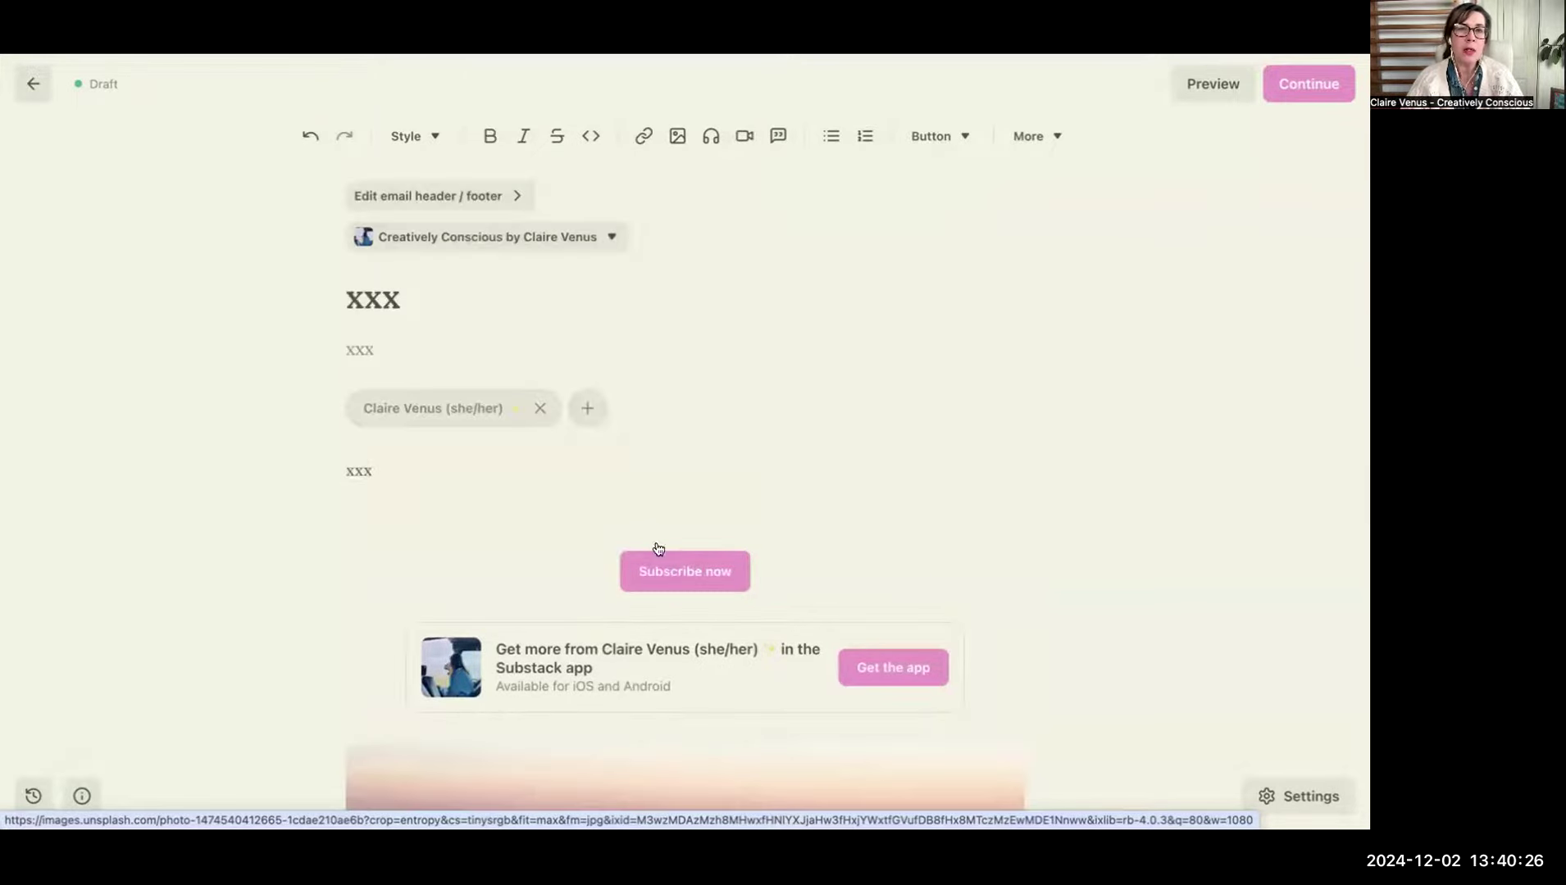
Step: Open the publishing options, set both the post audience and the comment permission to Everyone, and check the available tags
click(1304, 87)
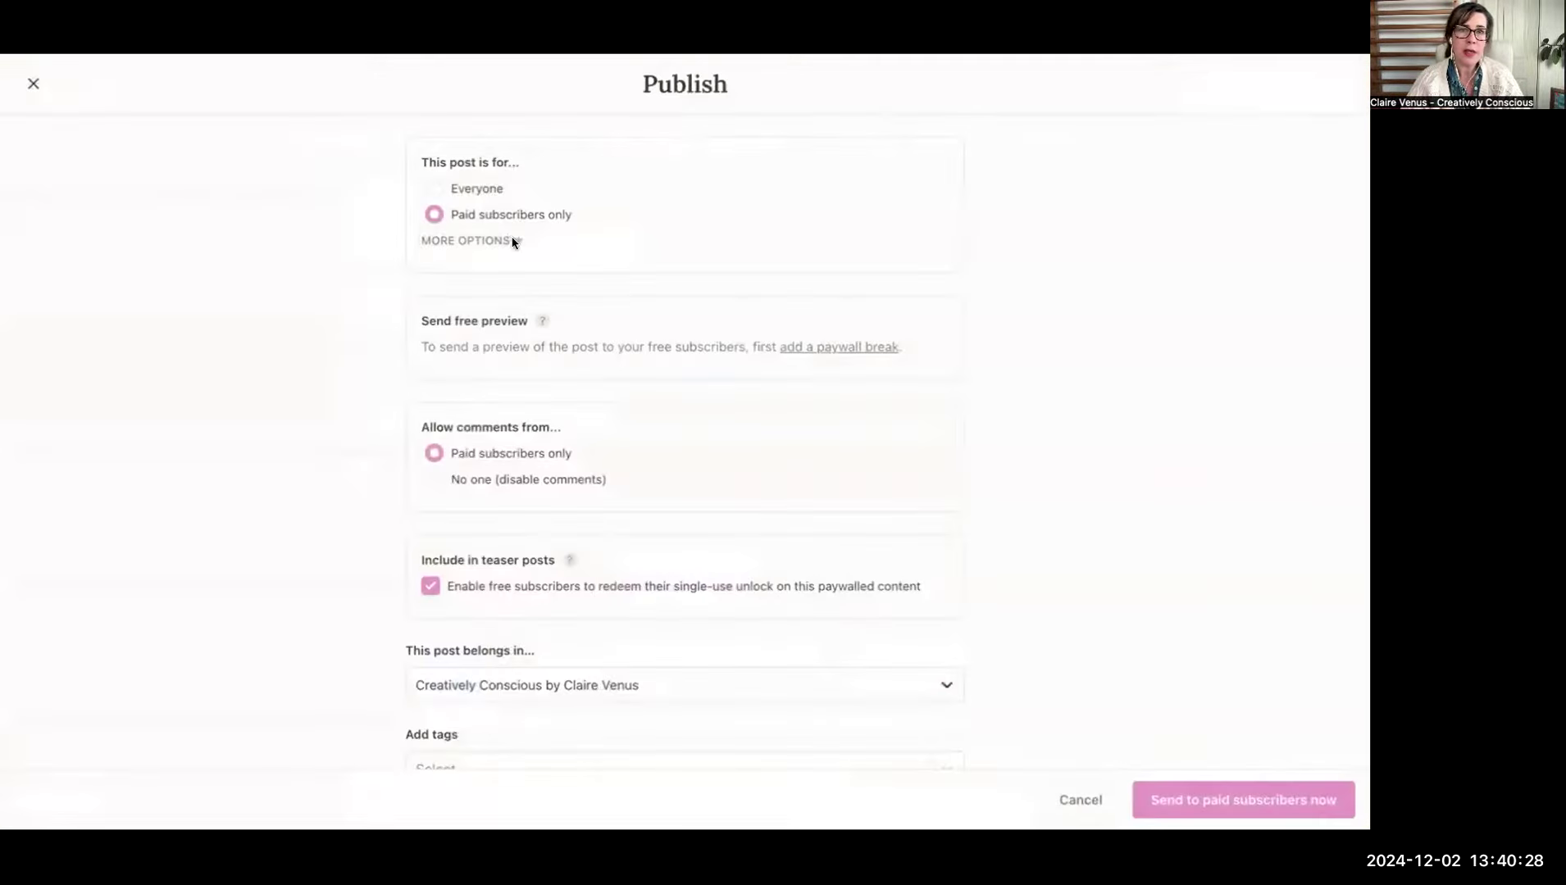
click(472, 189)
click(451, 347)
scroll(825, 395, down, 2)
click(614, 436)
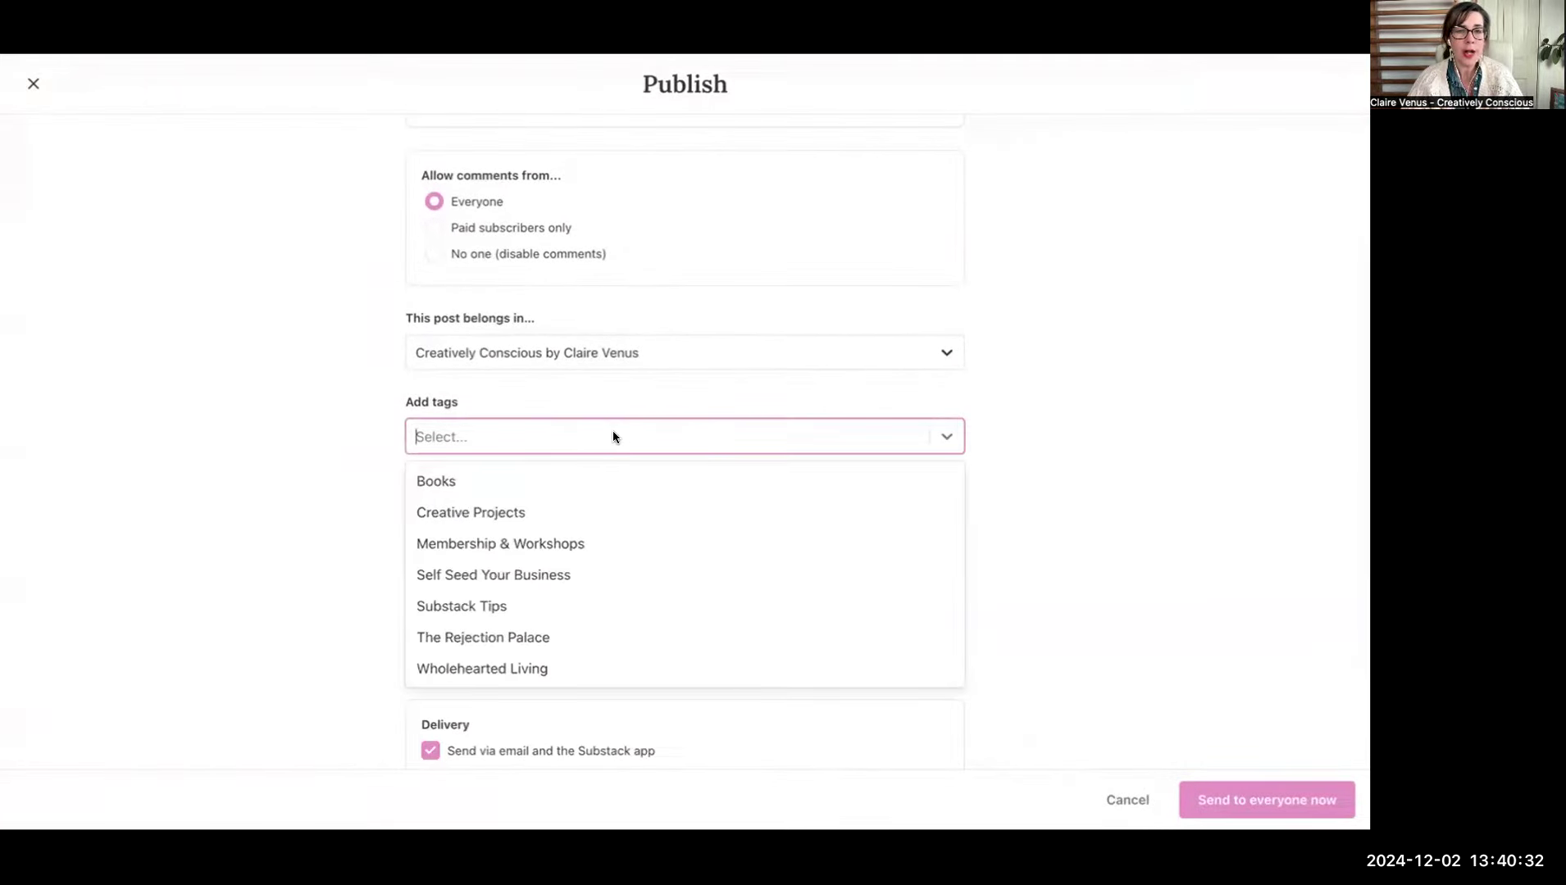
click(613, 437)
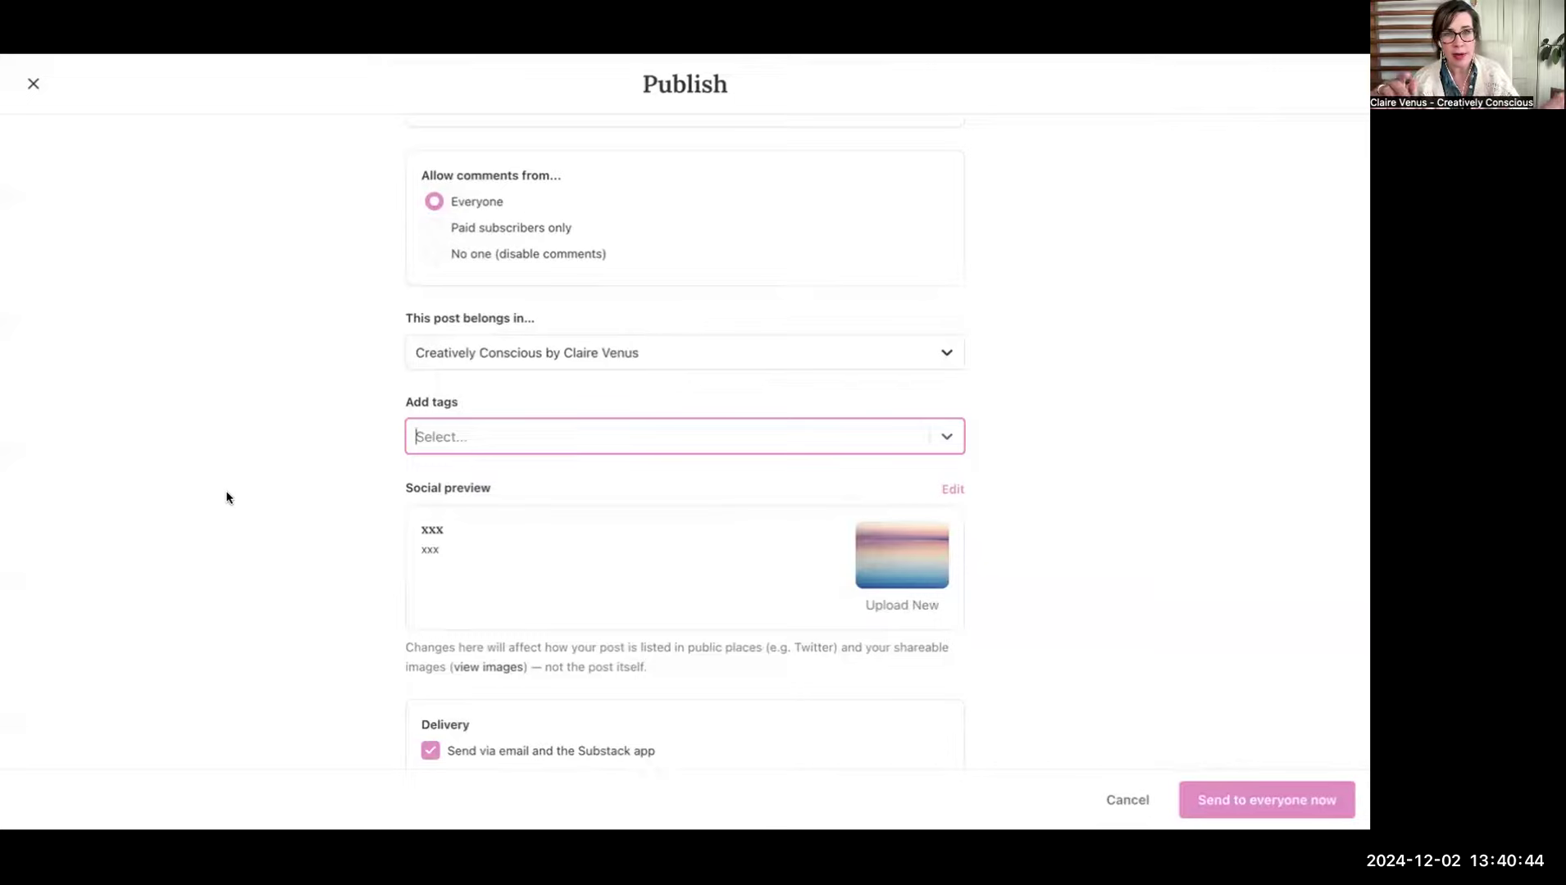
Step: Try email and app delivery off and on again, enable scheduling for 03/12/2024, 13:41, and cancel publishing
scroll(228, 498, down, 3)
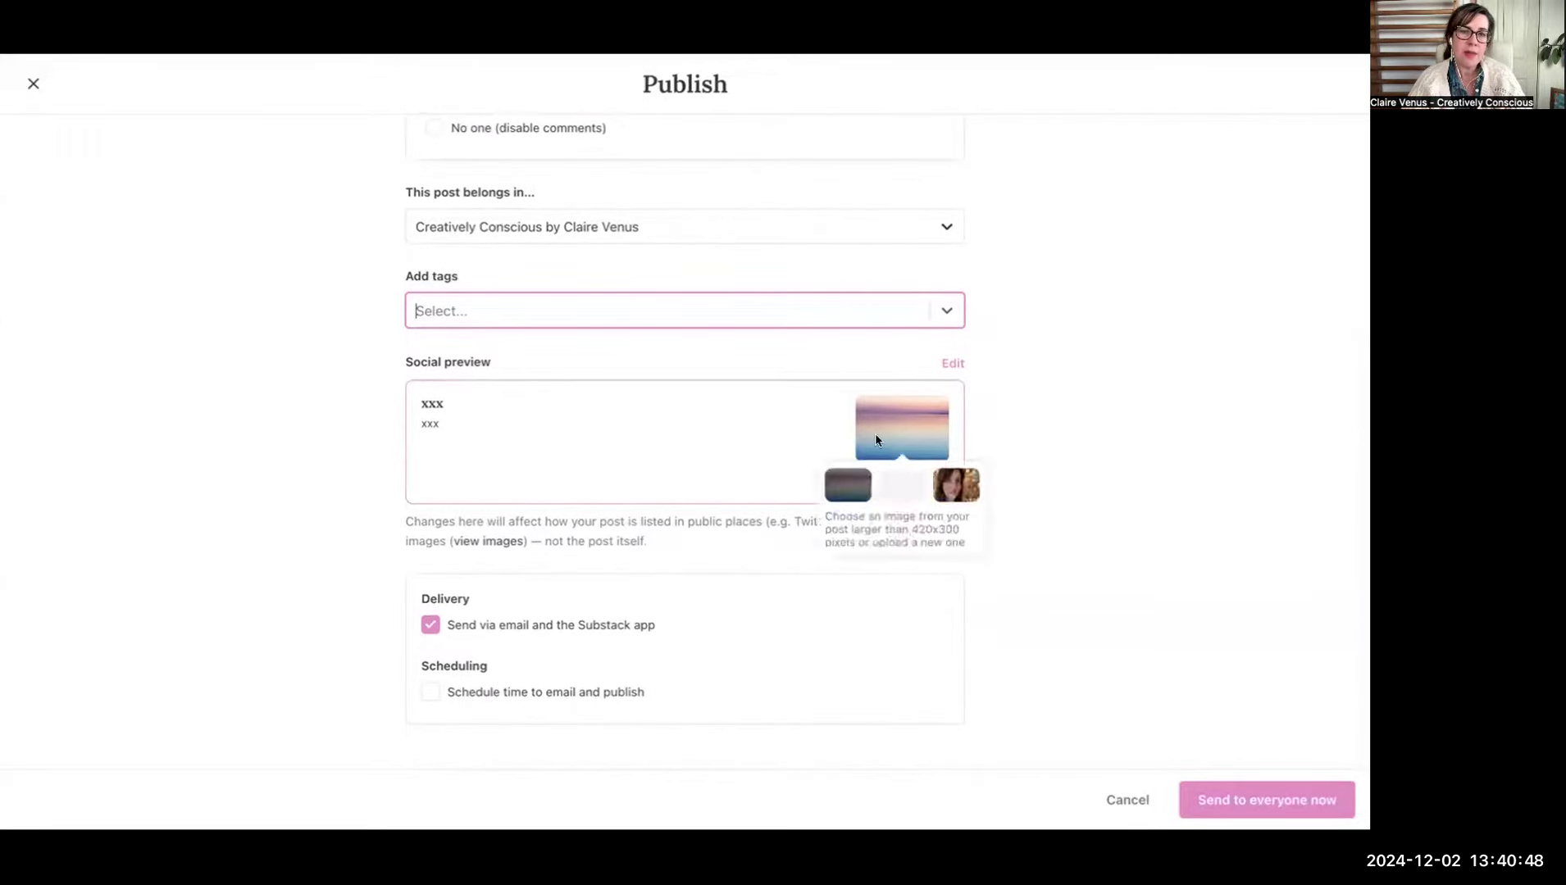
click(428, 627)
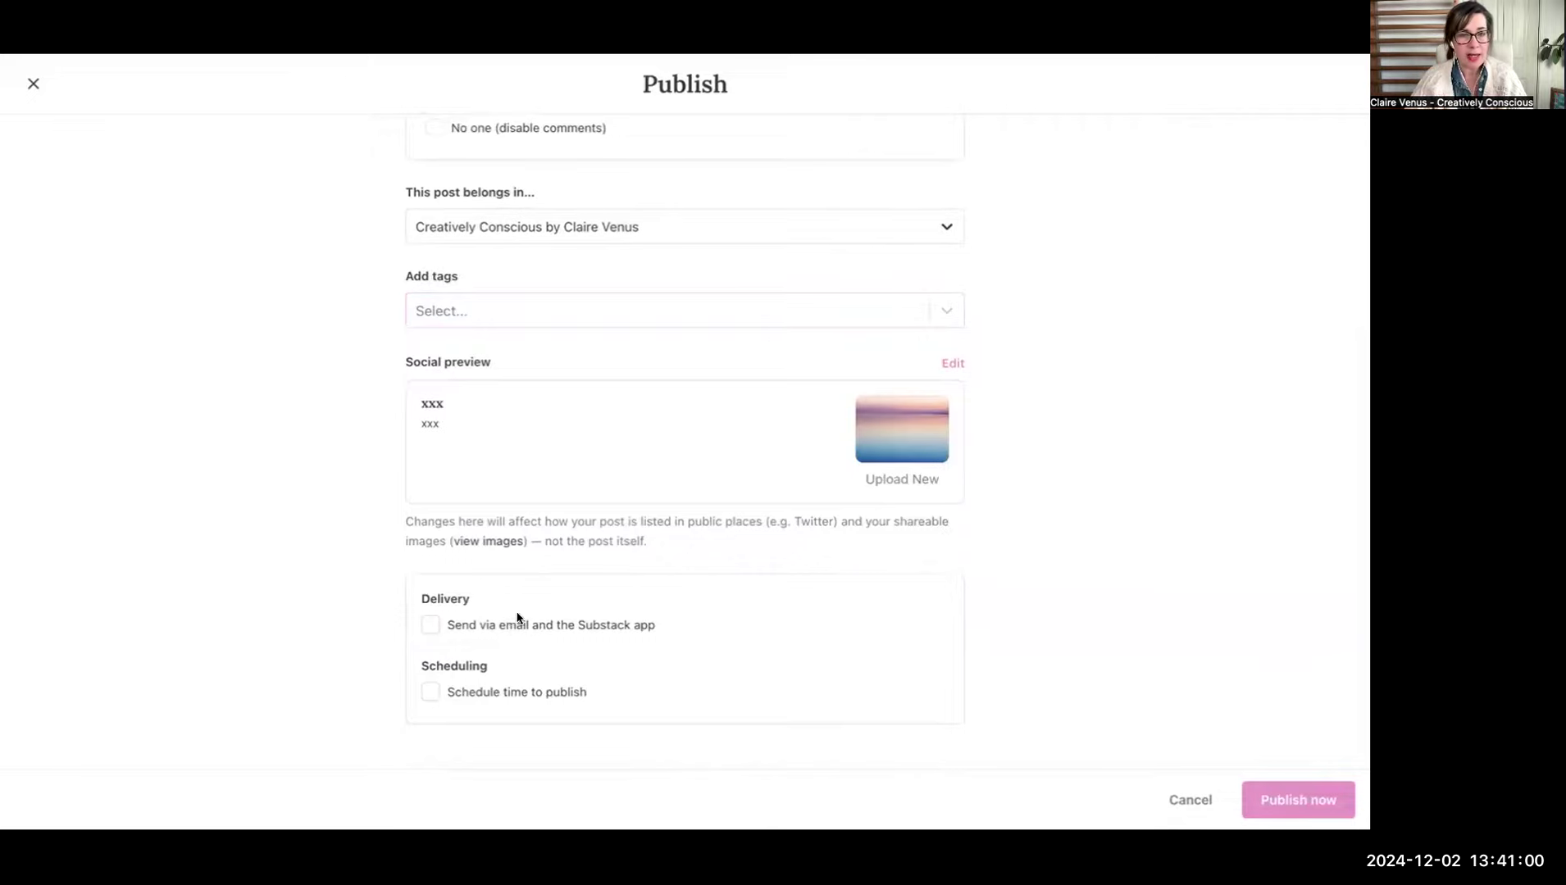
click(430, 625)
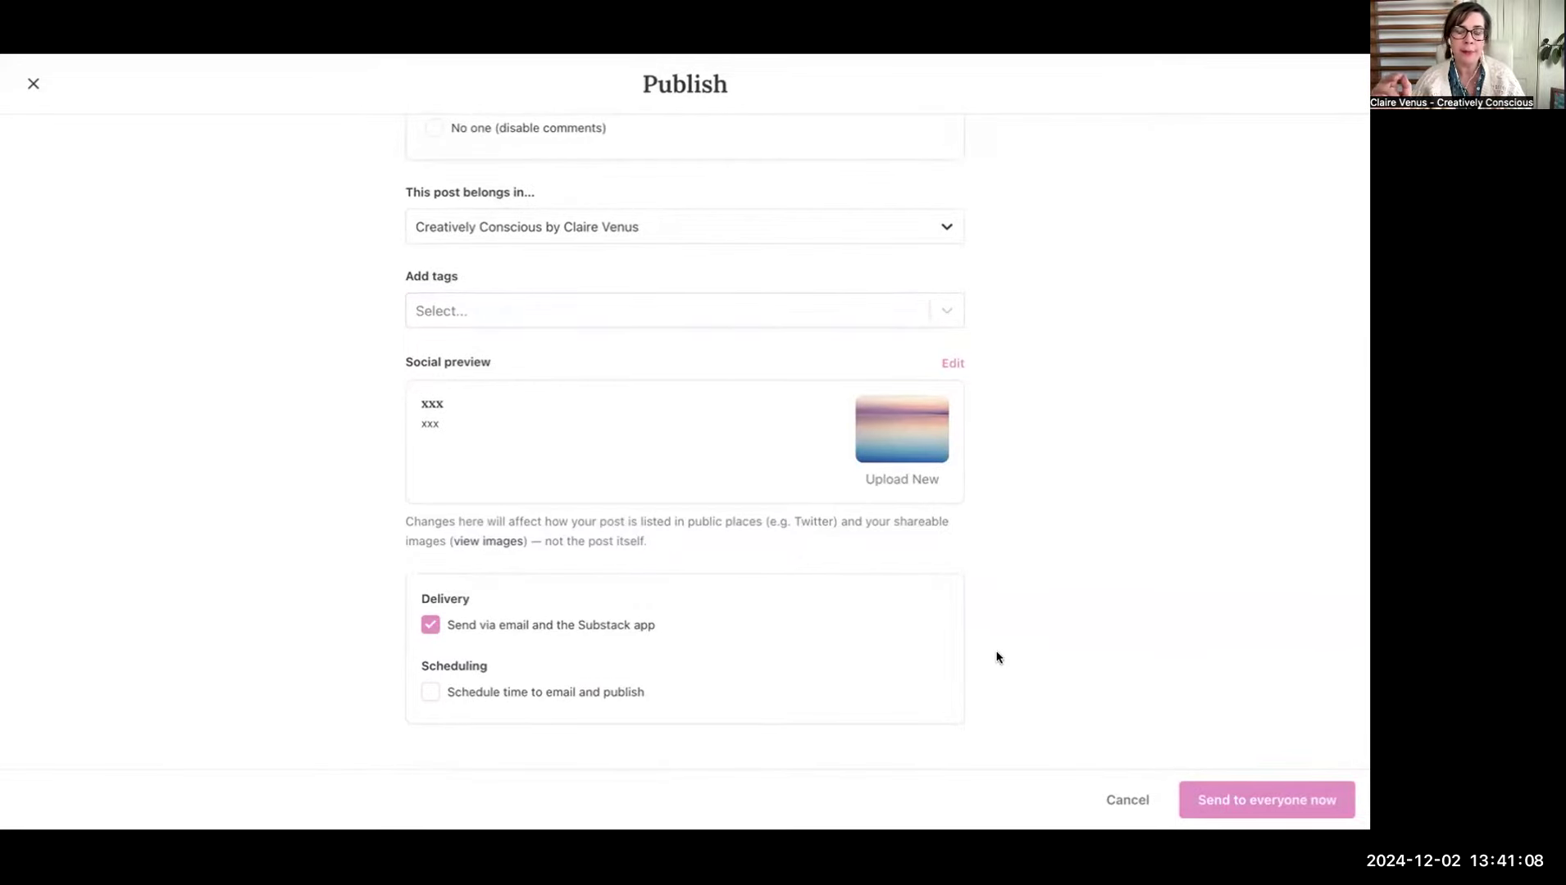
click(429, 691)
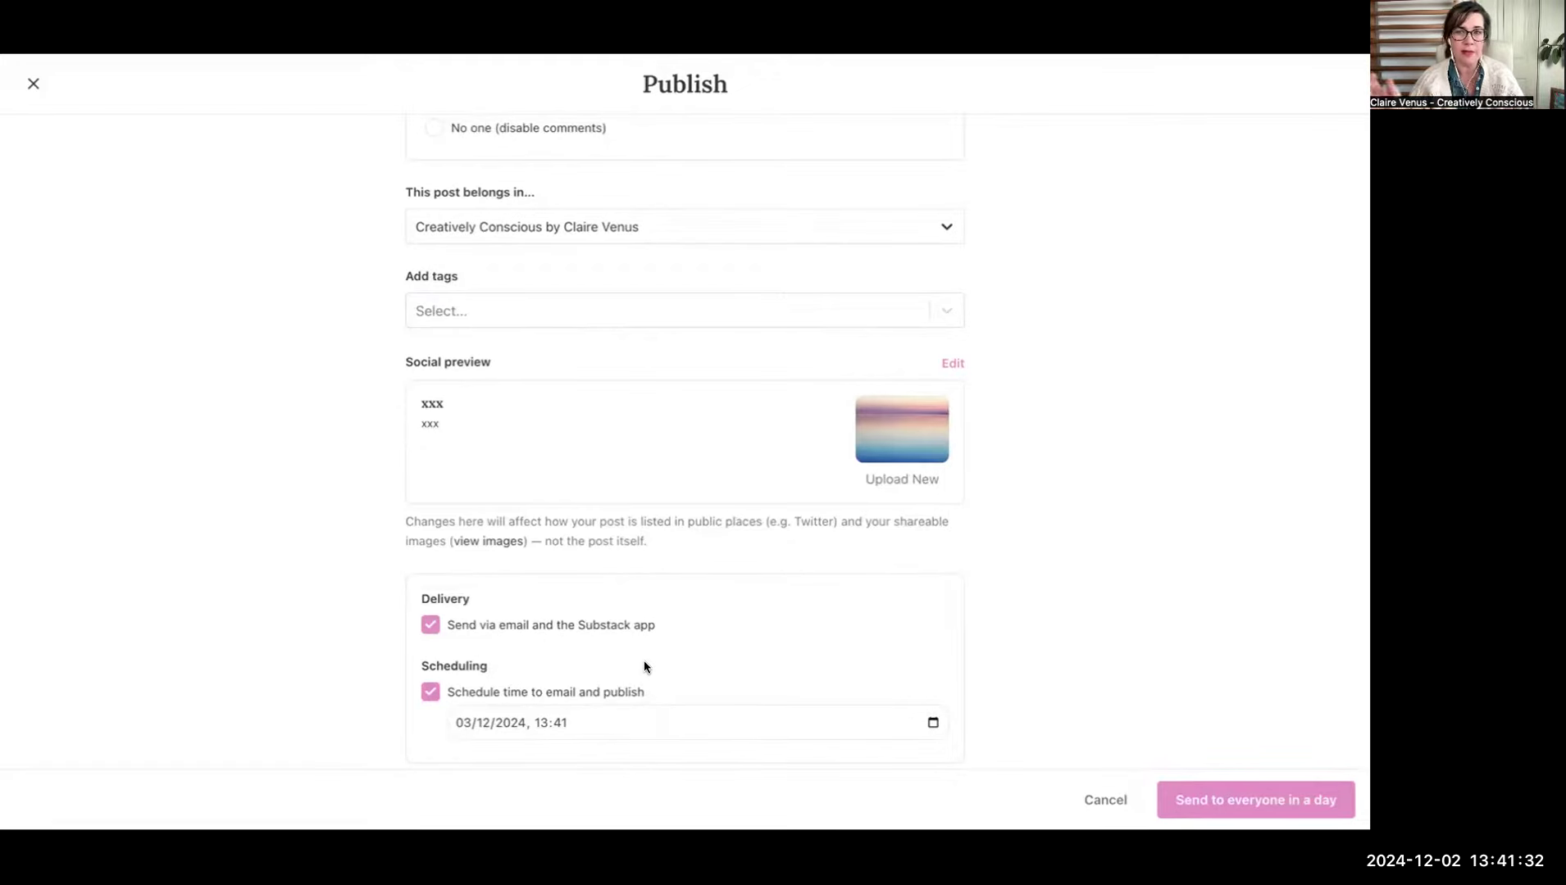
scroll(675, 528, up, 3)
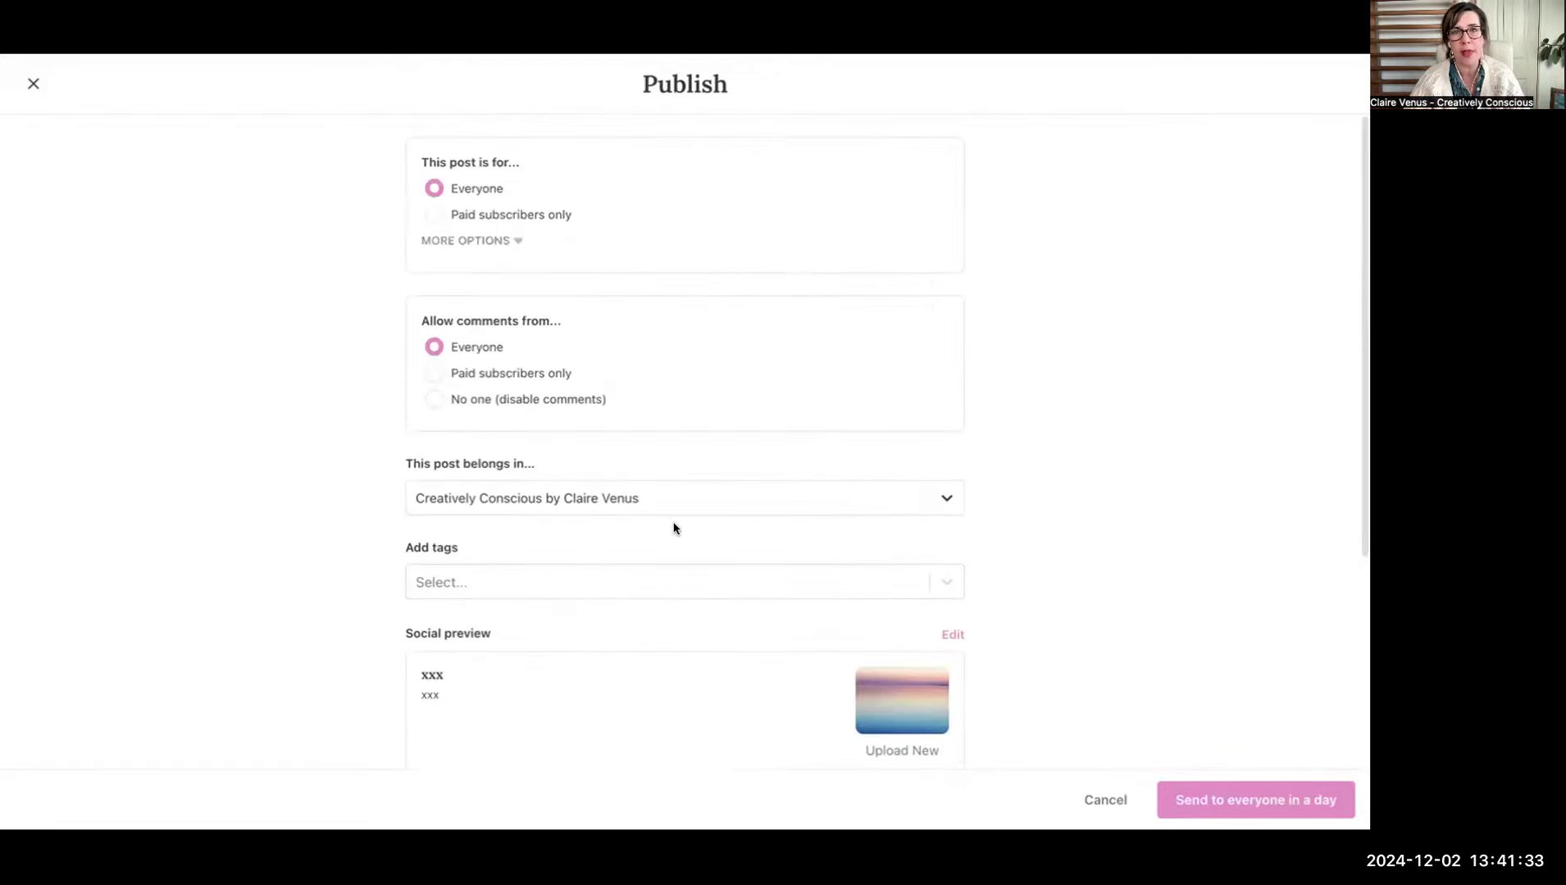
click(1105, 800)
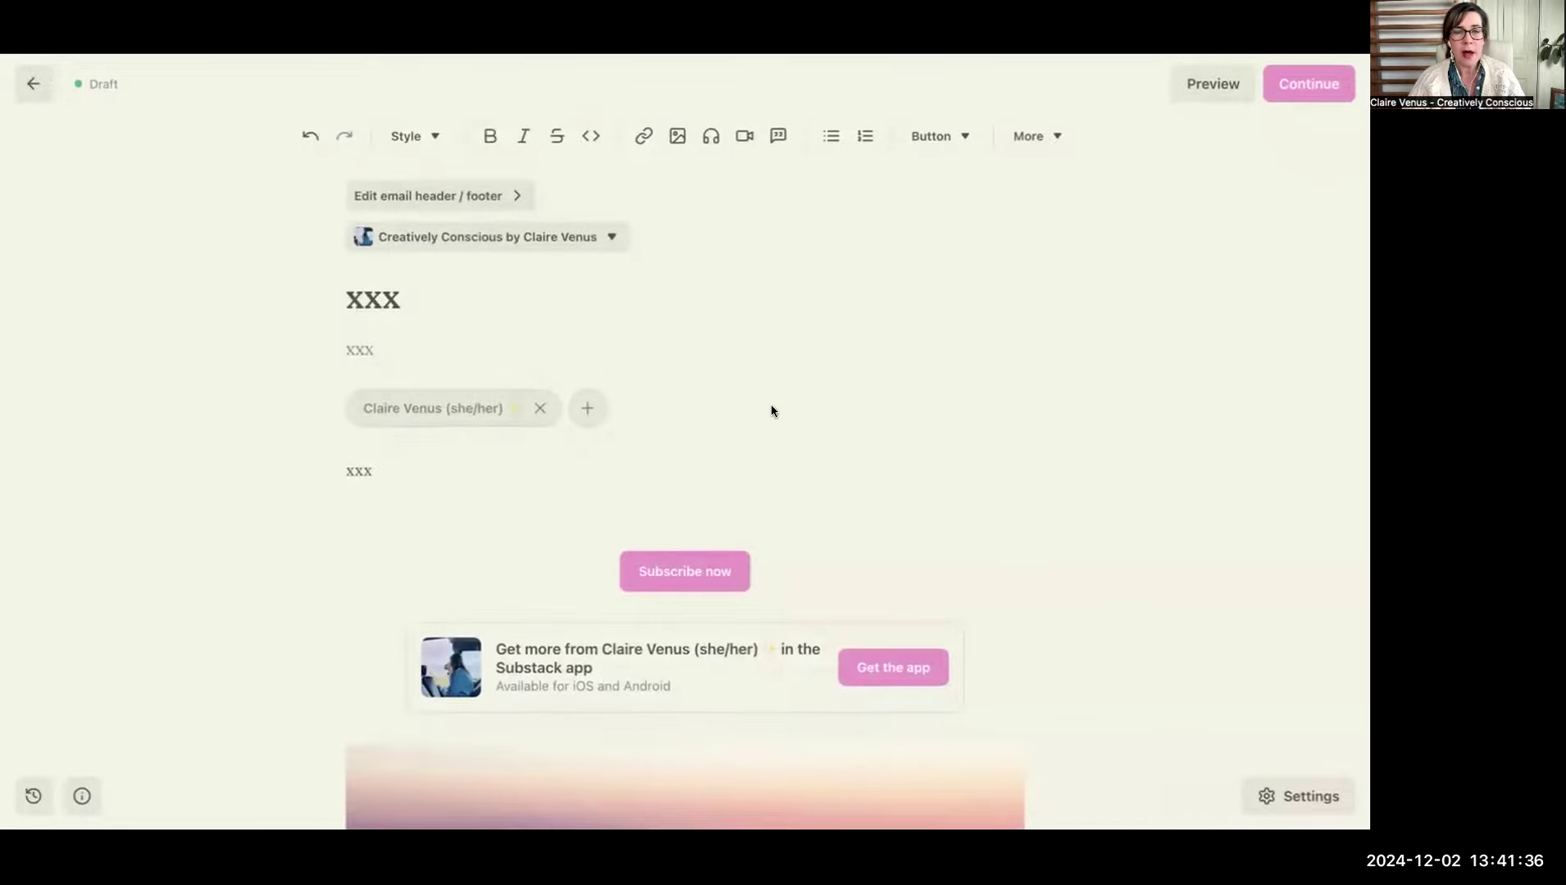
Step: Select the body text "xxx" in the draft post
double_click(358, 470)
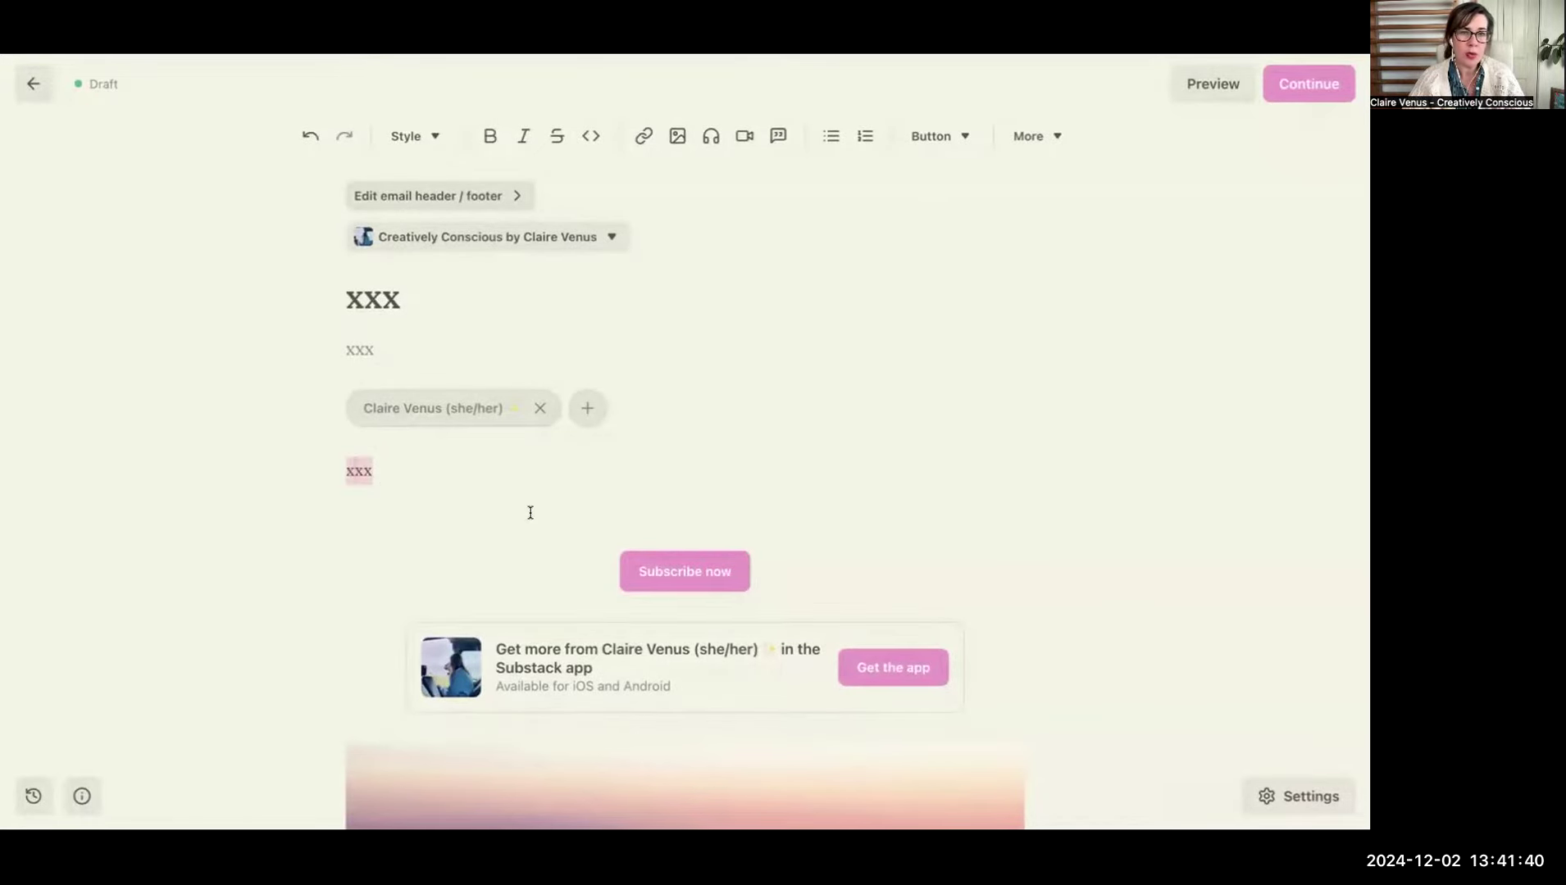